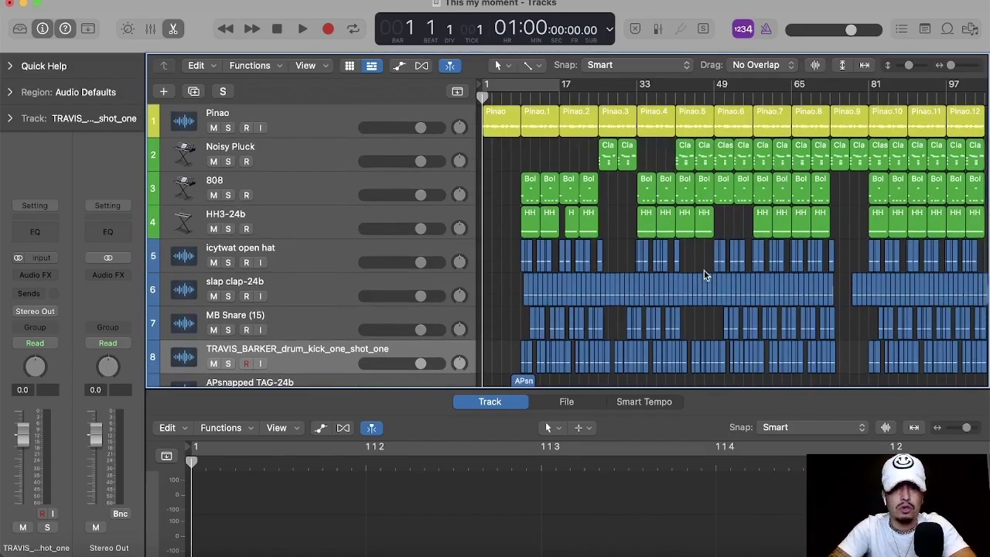
# Step: Set a cycle range covering bars 81 to 97 of the arrangement
pyautogui.scroll(-3, 703, 272)
pyautogui.scroll(3, 702, 278)
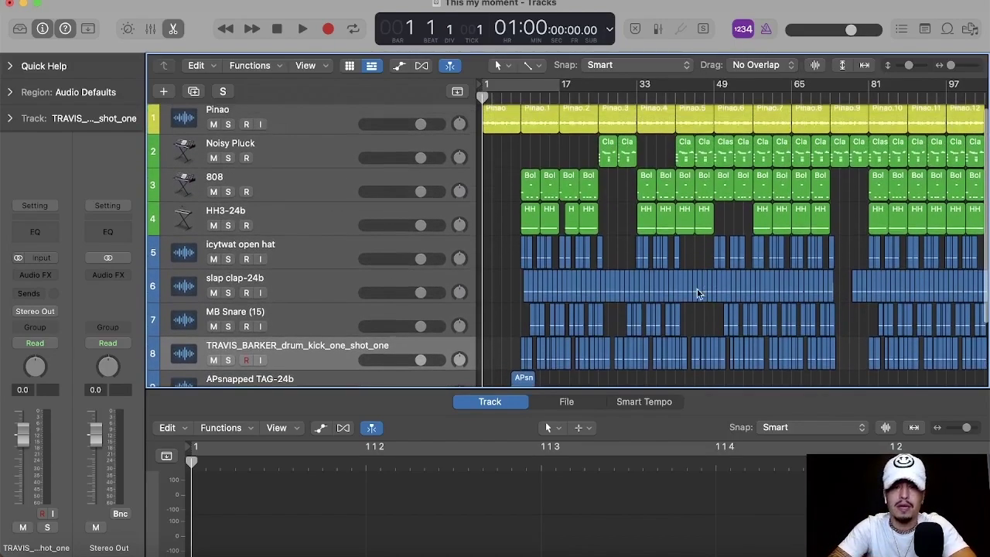
pyautogui.scroll(-2, 581, 215)
pyautogui.scroll(3, 634, 205)
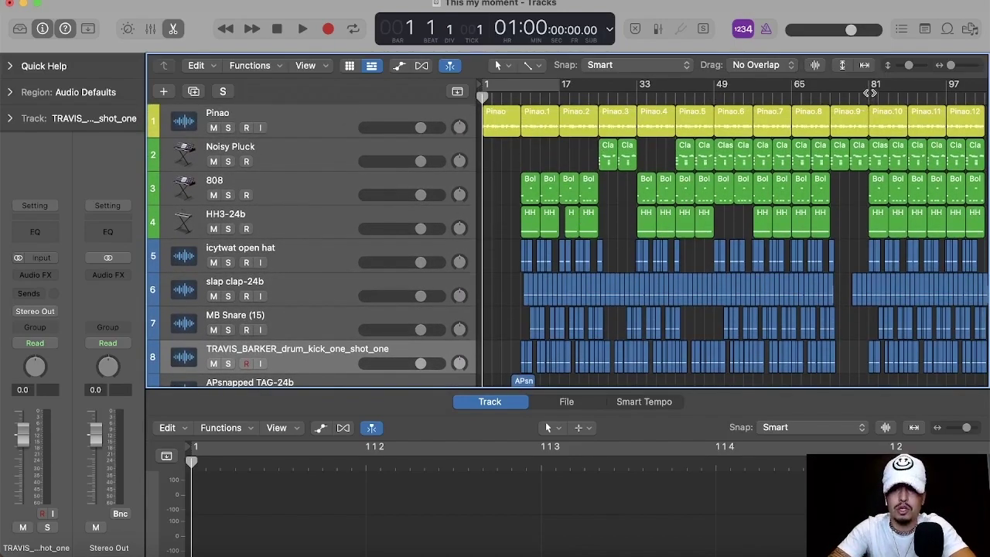
pyautogui.moveTo(871, 86); pyautogui.dragTo(945, 94)
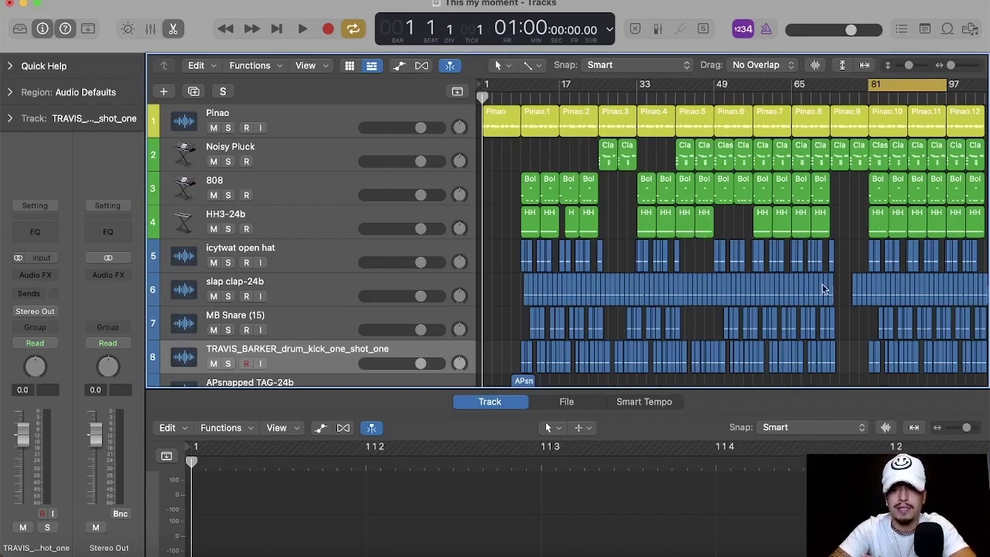
pyautogui.hscroll(2, 874, 224)
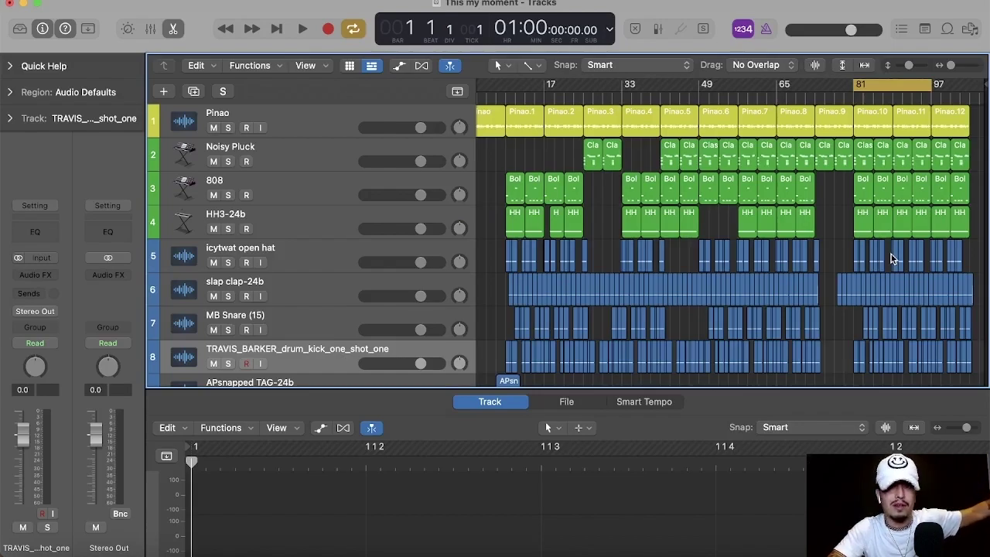
# Step: Play a short passage of the arrangement around bar 88 and stop playback
pyautogui.click(892, 259)
pyautogui.click(890, 269)
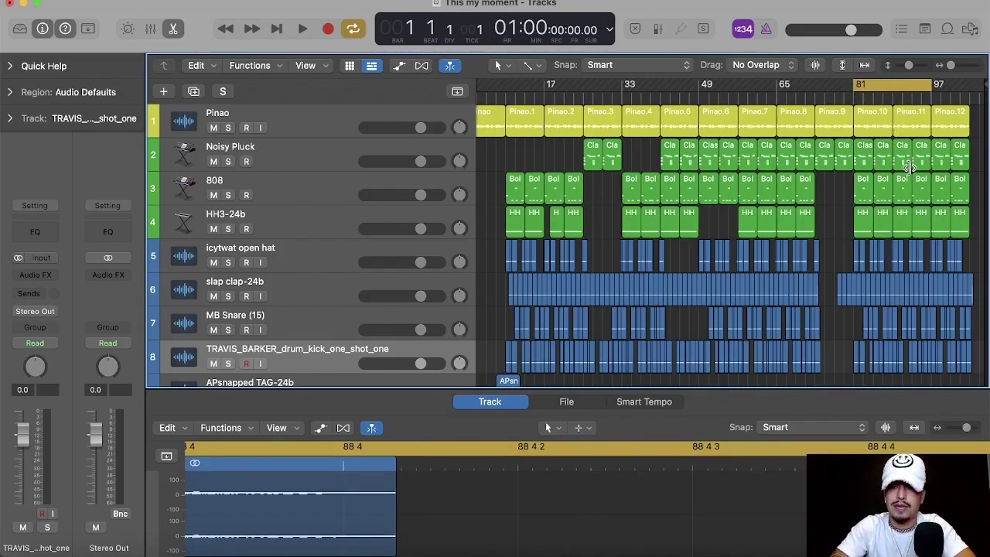
pyautogui.press('space')
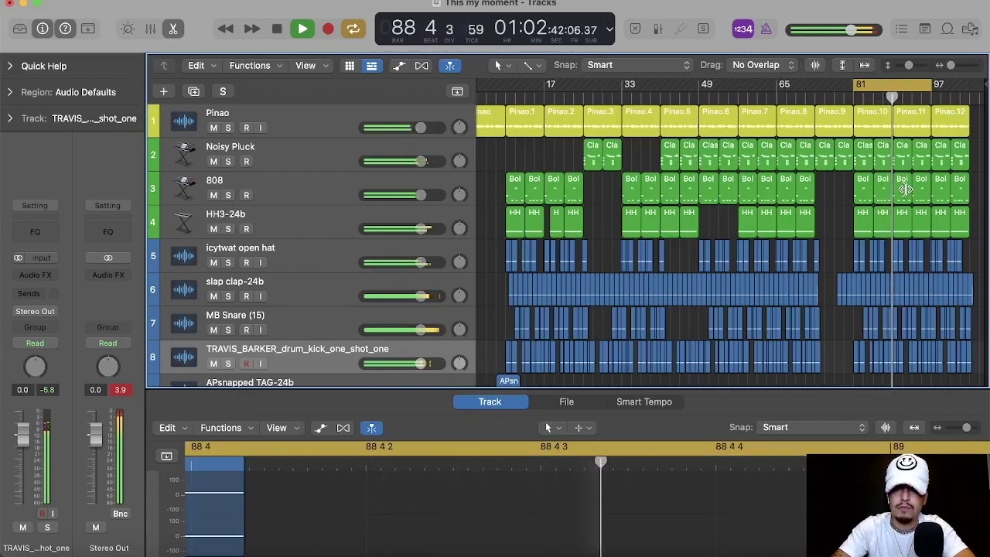
pyautogui.press('space')
# Step: Shorten the cycle range to bars 81 to 89 and clear the Stereo Out peak level reading
pyautogui.moveTo(928, 81); pyautogui.dragTo(892, 83)
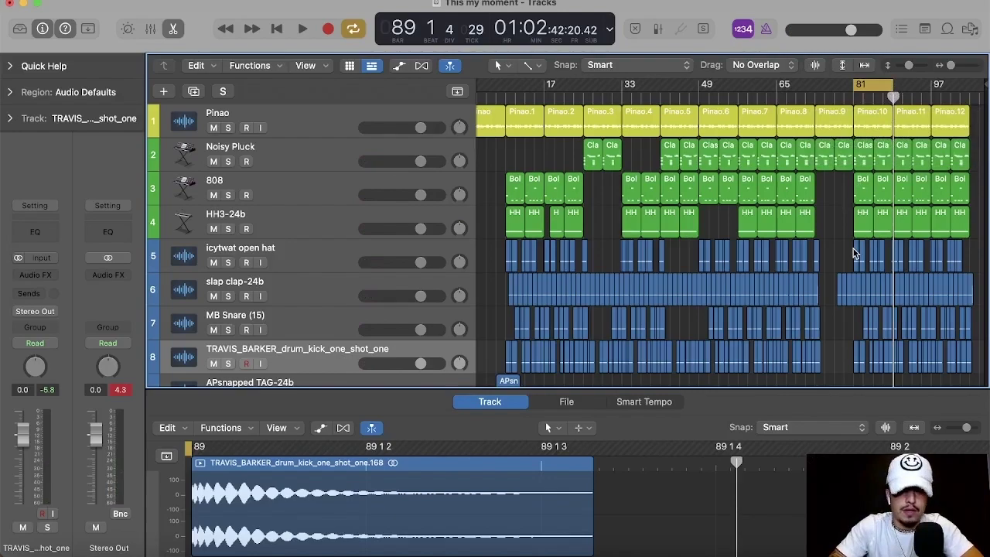
pyautogui.scroll(-1, 882, 261)
pyautogui.scroll(1, 773, 275)
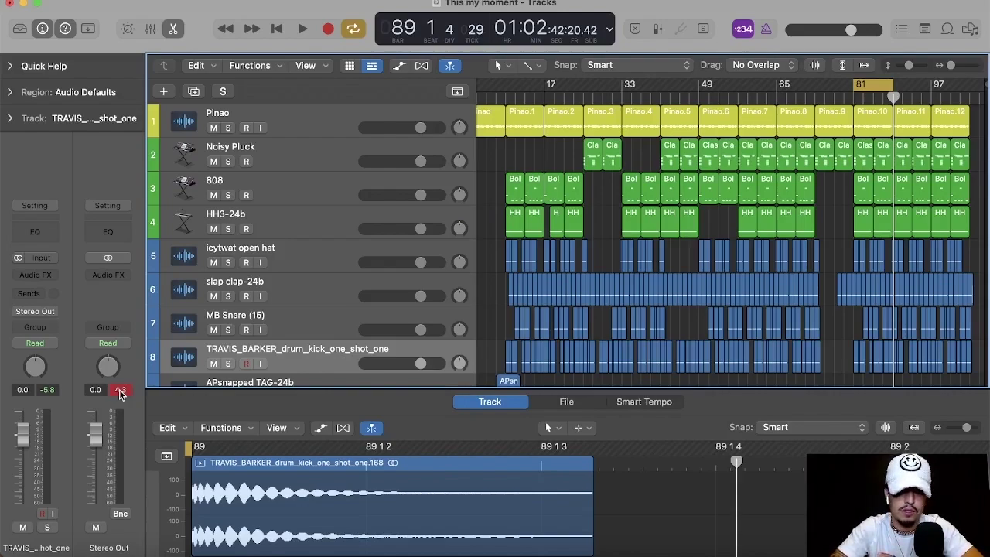
pyautogui.click(119, 391)
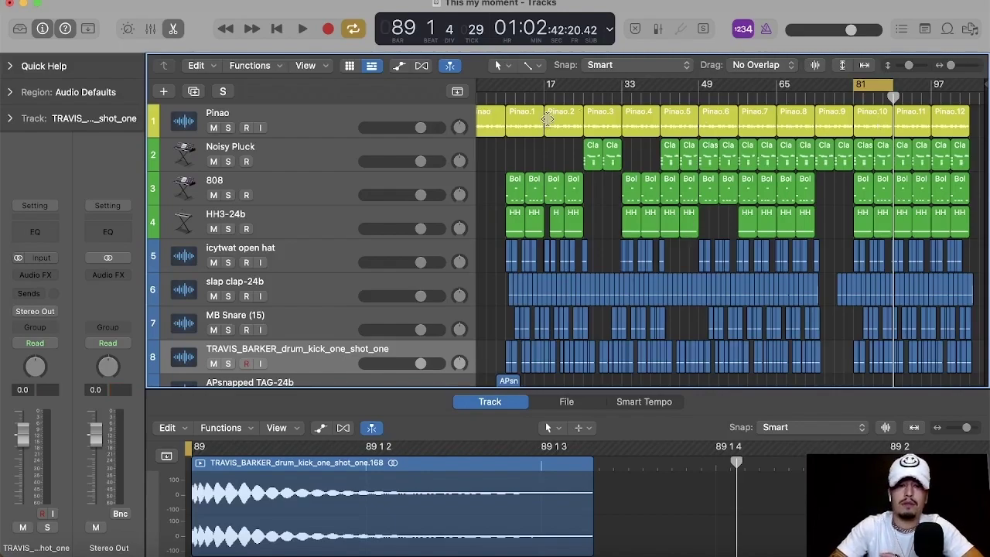
# Step: Lower the volume of all eight instrument and drum tracks, from Pinao to the Travis Barker kick, to -∞ dB
pyautogui.click(420, 128)
pyautogui.moveTo(420, 128); pyautogui.dragTo(363, 127)
pyautogui.click(419, 160)
pyautogui.moveTo(420, 161); pyautogui.dragTo(363, 161)
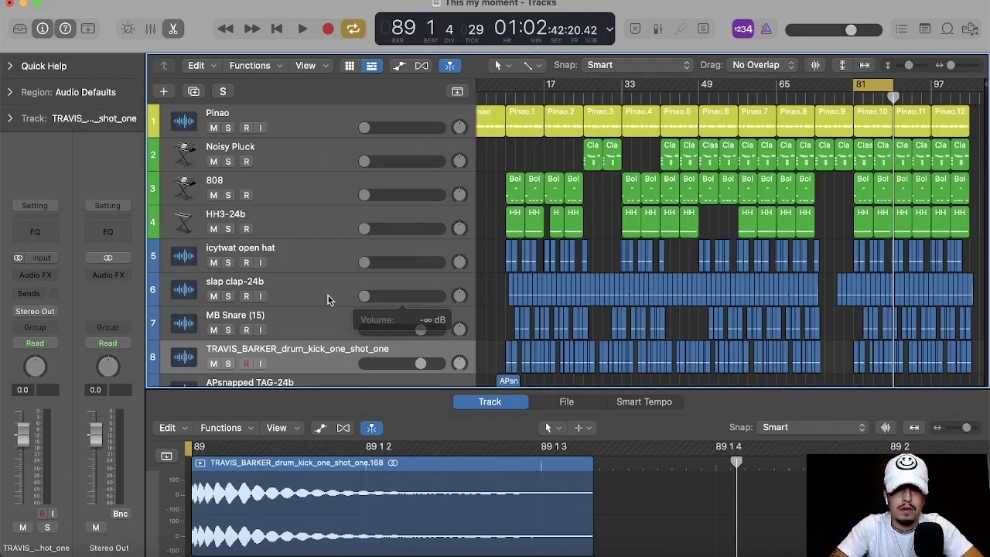
pyautogui.moveTo(420, 329); pyautogui.dragTo(363, 329)
pyautogui.moveTo(420, 363); pyautogui.dragTo(363, 364)
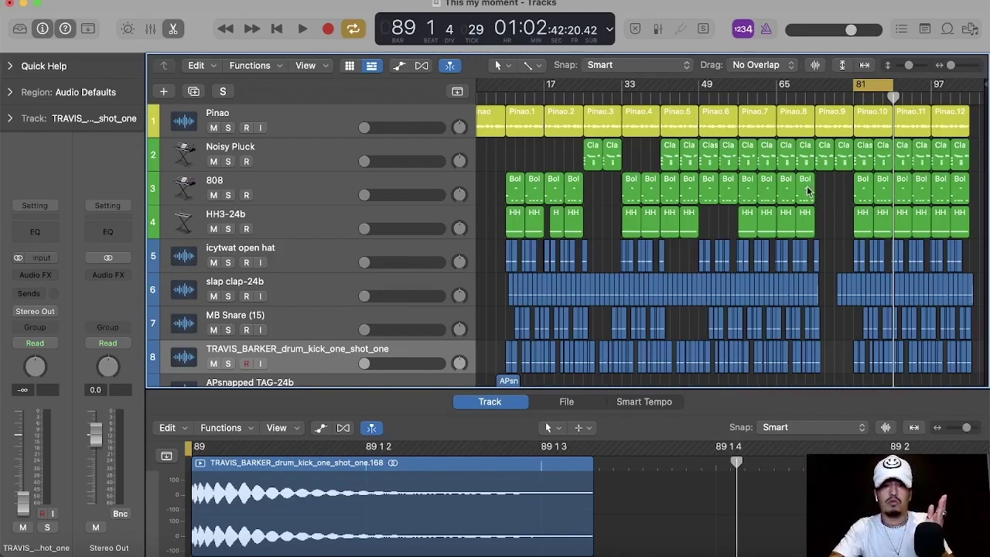
# Step: Solo the Pinao track, play the cycled section briefly, and release the solo
pyautogui.click(357, 109)
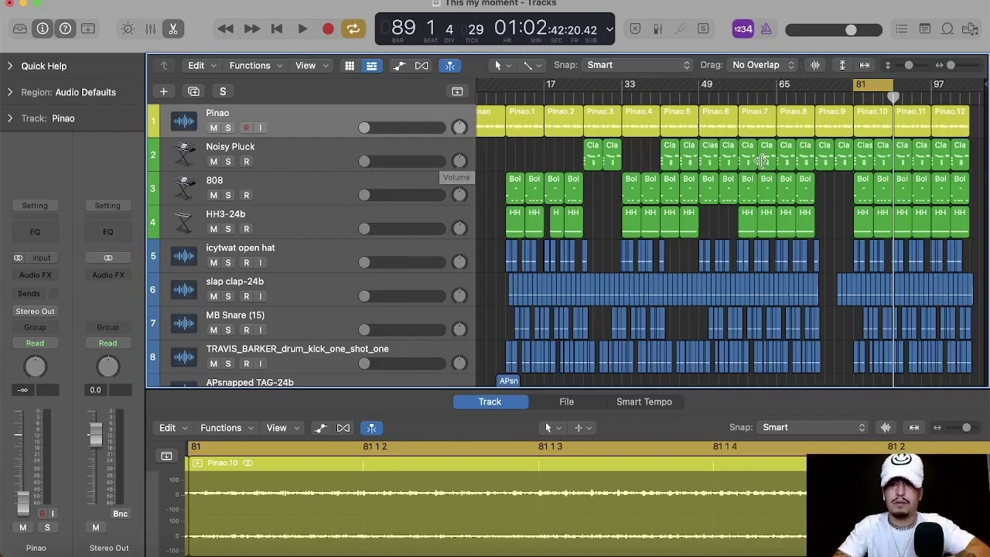
pyautogui.press('s')
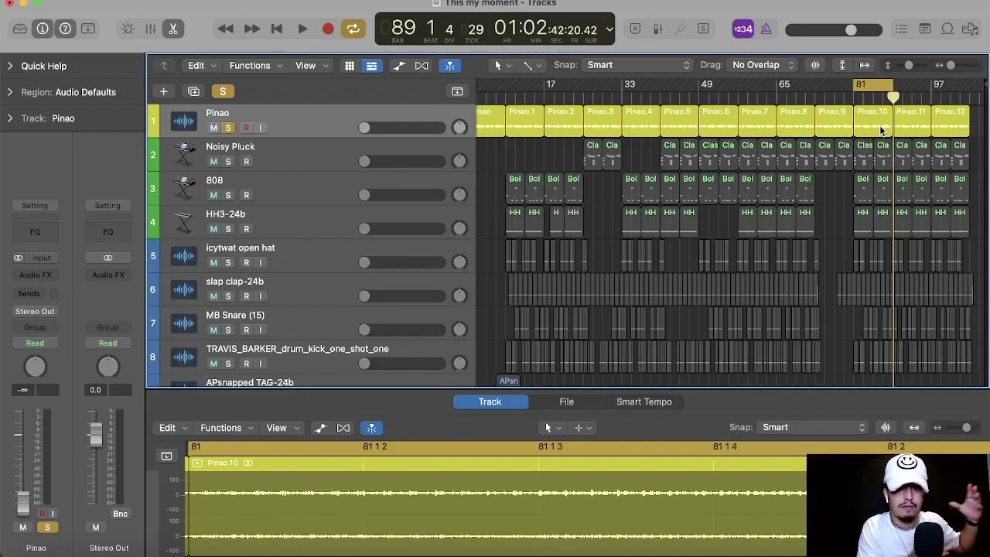
pyautogui.press('space')
pyautogui.press('s')
# Step: Set the Pinao track's volume to -20 dB and play the cycled section
pyautogui.moveTo(367, 125); pyautogui.dragTo(387, 126)
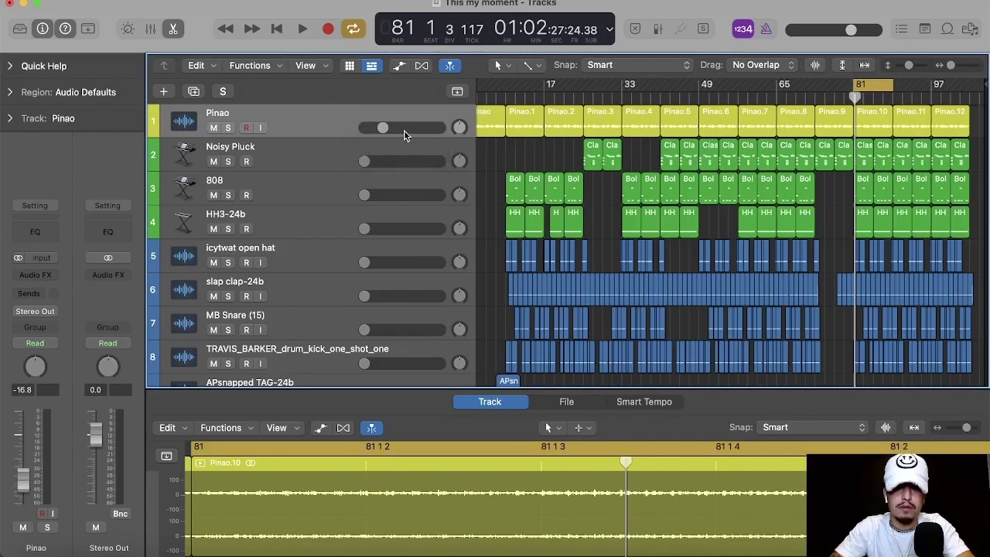
pyautogui.doubleClick(406, 130)
pyautogui.write('-20')
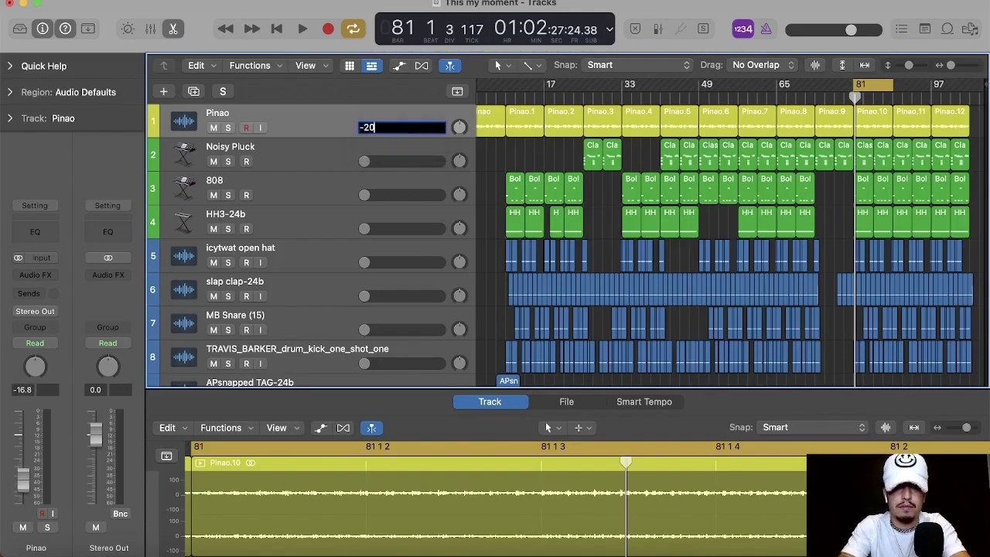
pyautogui.press('Return')
pyautogui.press('space')
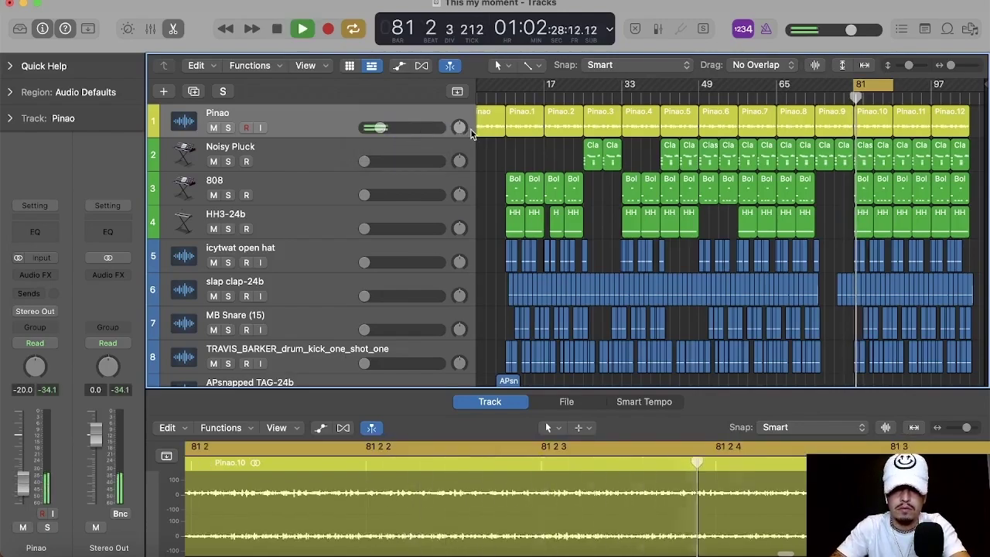
# Step: Set the Pinao track's volume to -15 dB and listen to the cycled section
pyautogui.doubleClick(378, 129)
pyautogui.write('-15')
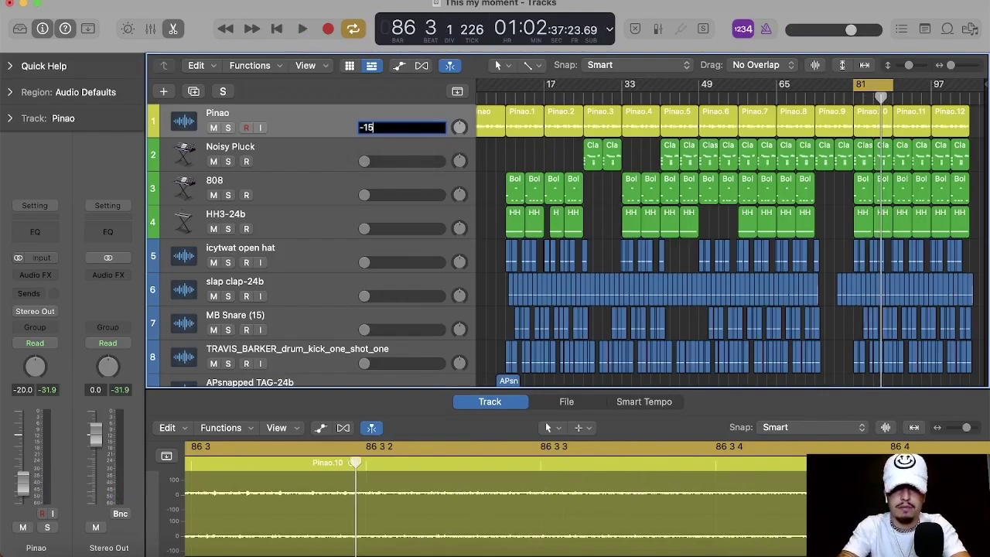
pyautogui.press('Return')
pyautogui.press('space')
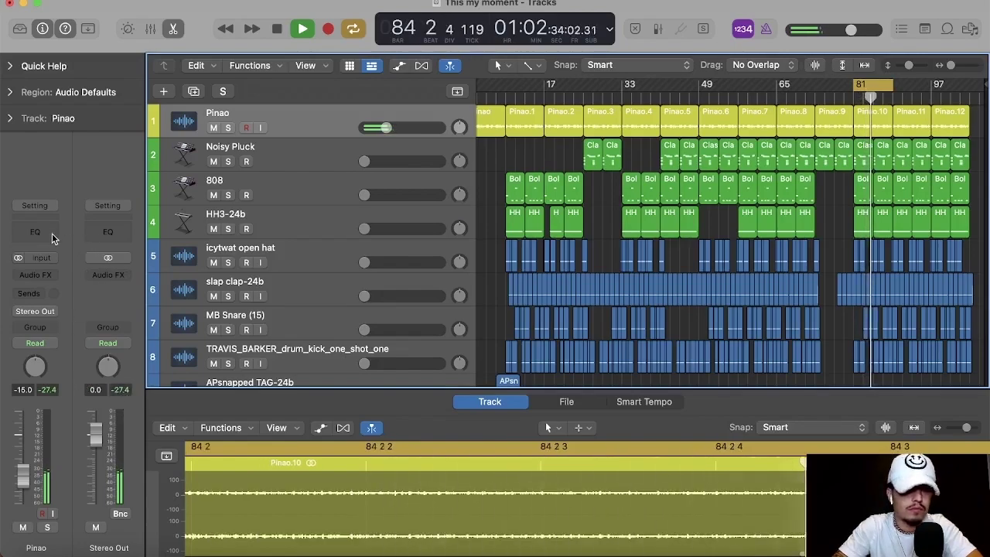
pyautogui.press('space')
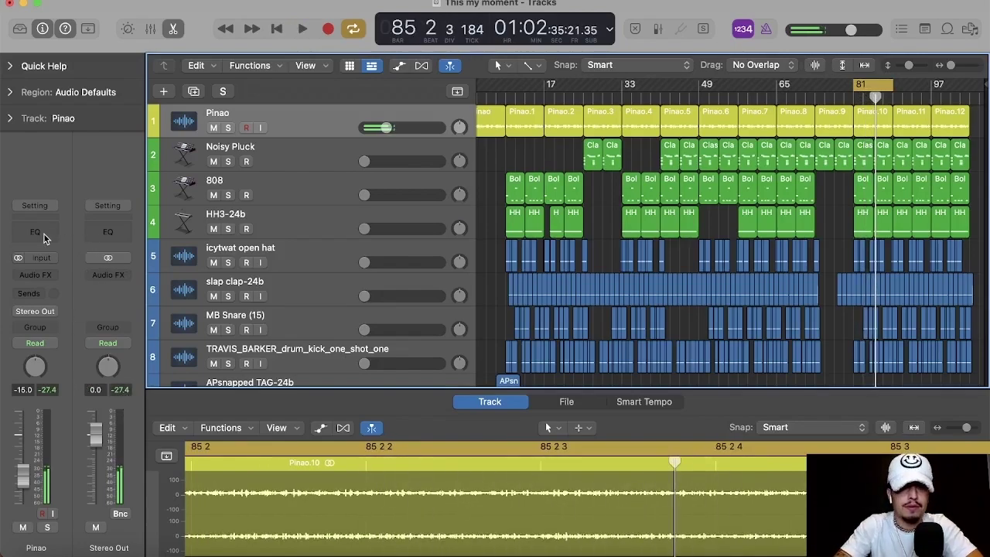
pyautogui.click(41, 232)
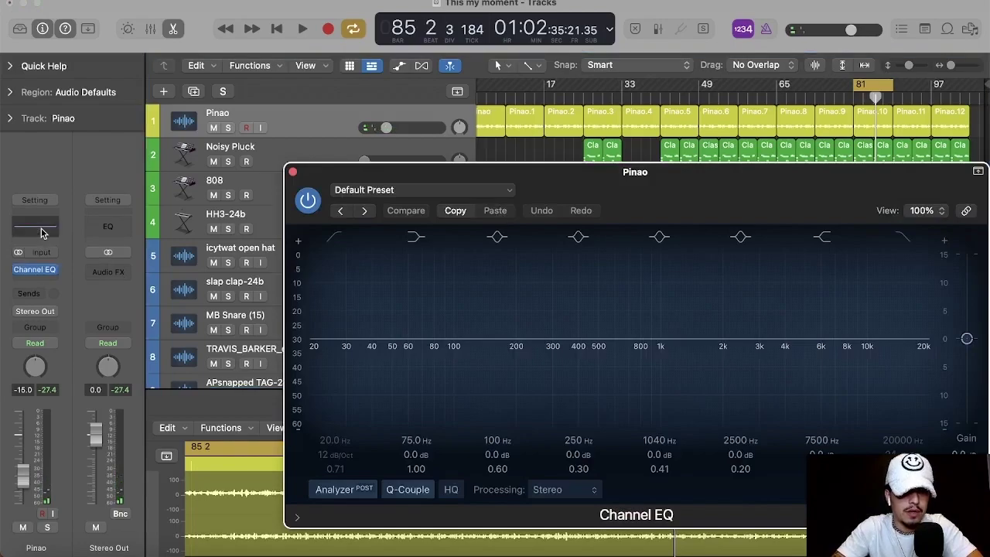
pyautogui.click(294, 169)
pyautogui.click(51, 273)
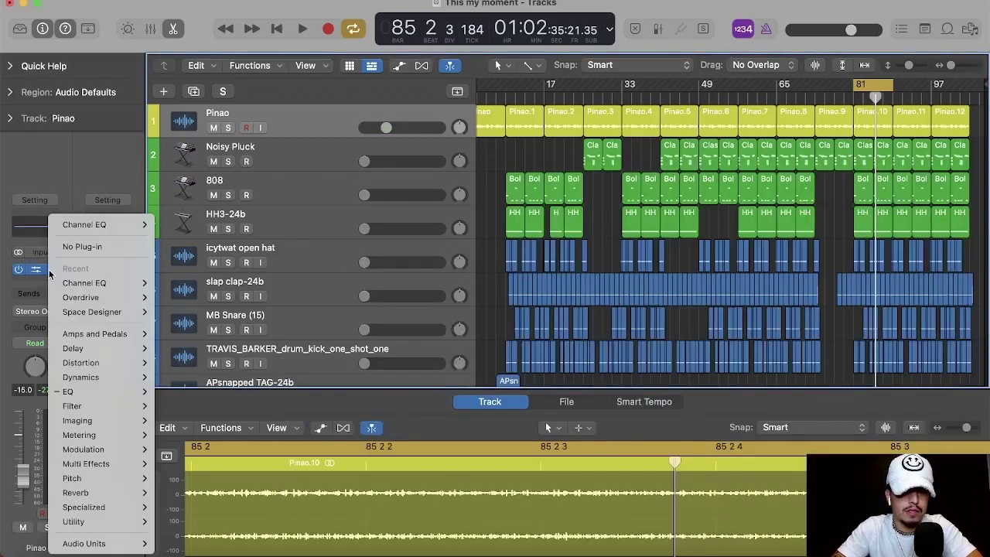
pyautogui.click(71, 246)
# Step: Insert a stereo Space Designer reverb on the Pinao track
pyautogui.click(39, 276)
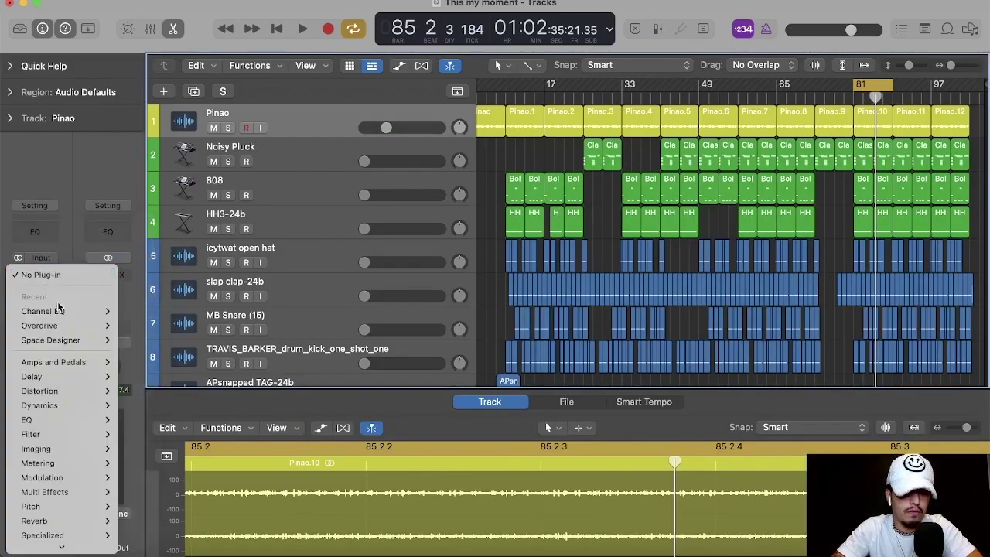
pyautogui.moveTo(92, 340)
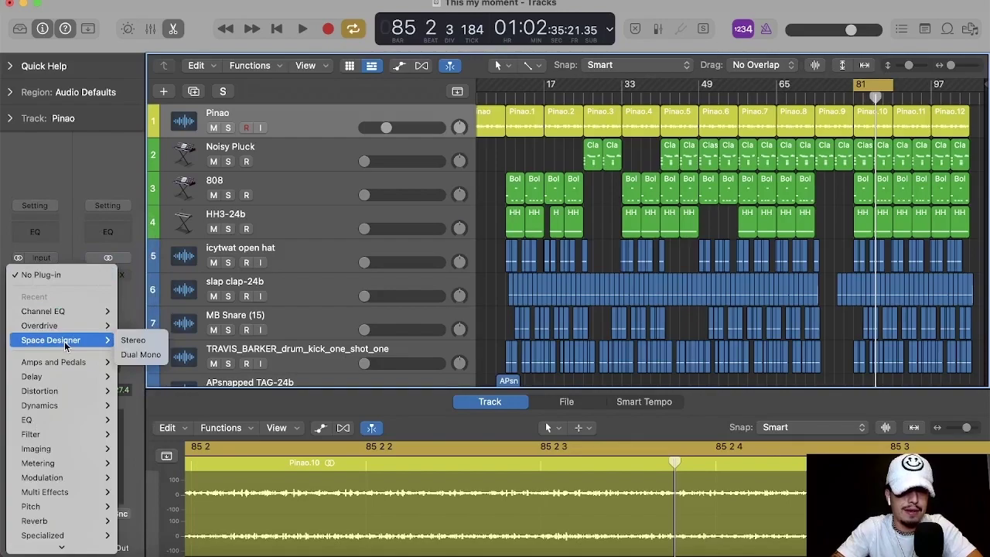
pyautogui.click(133, 340)
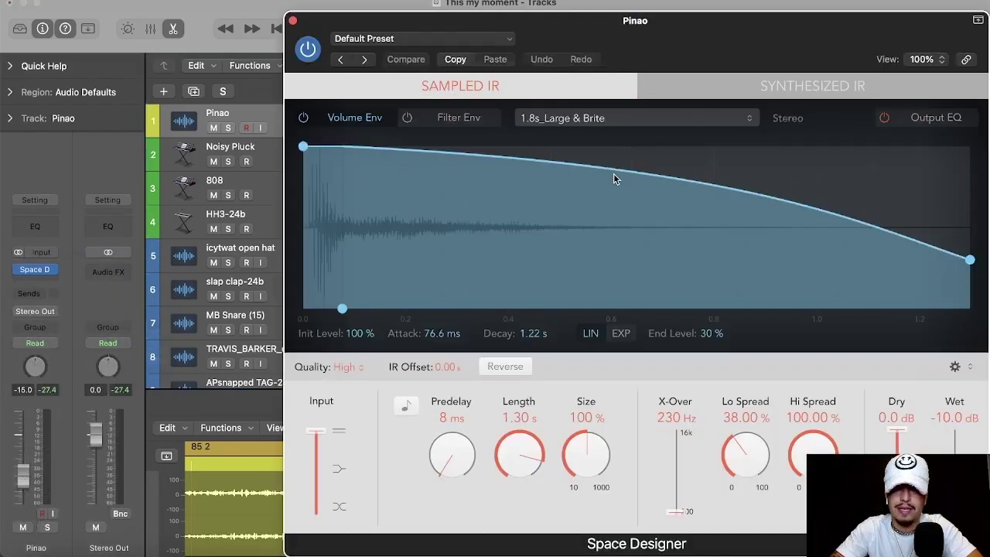
pyautogui.click(496, 45)
pyautogui.click(521, 38)
pyautogui.click(504, 42)
pyautogui.click(562, 24)
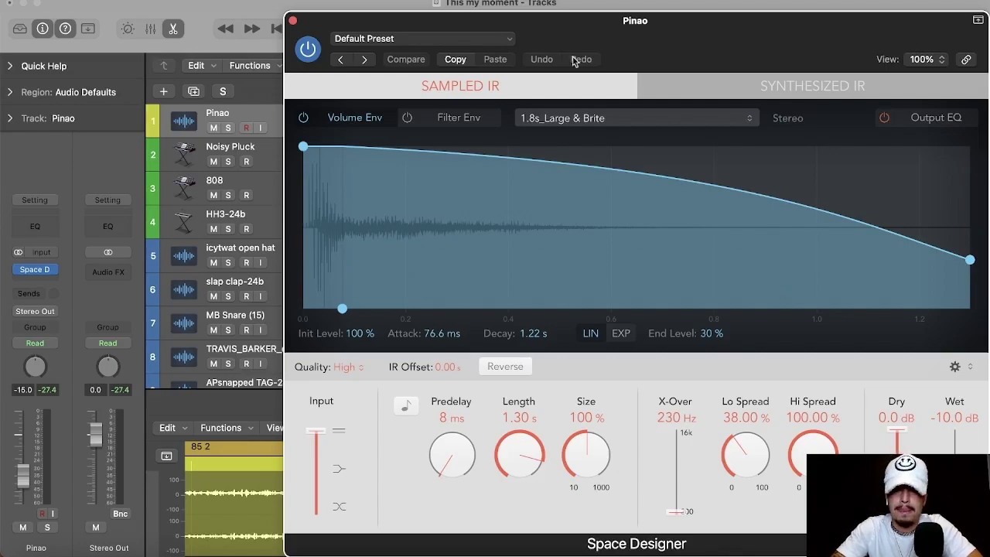
# Step: With the section playing, set Space Designer's Wet level to -8.4 dB and Size to 120 %, close the plug-in and stop playback
pyautogui.press('space')
pyautogui.moveTo(592, 40); pyautogui.dragTo(379, 41)
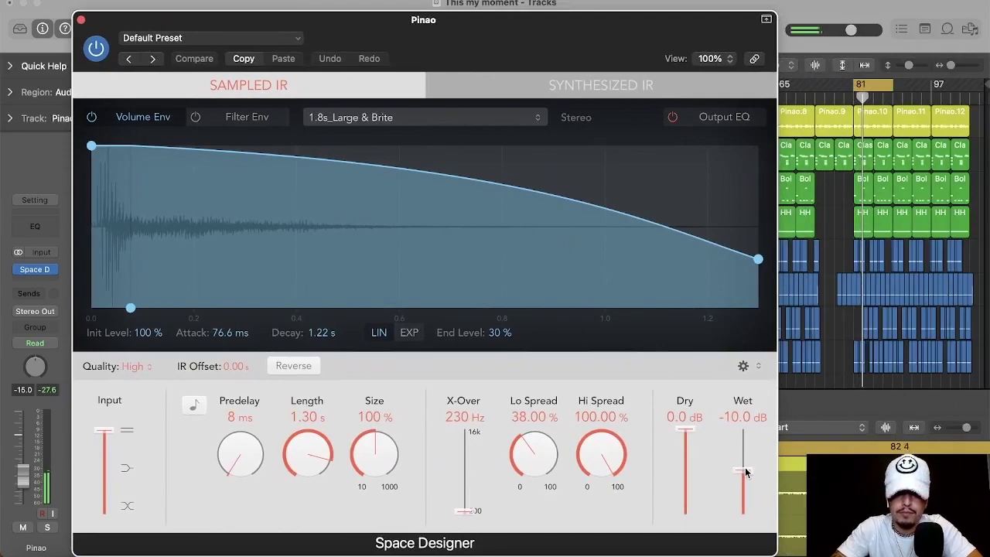
pyautogui.moveTo(743, 470); pyautogui.dragTo(746, 463)
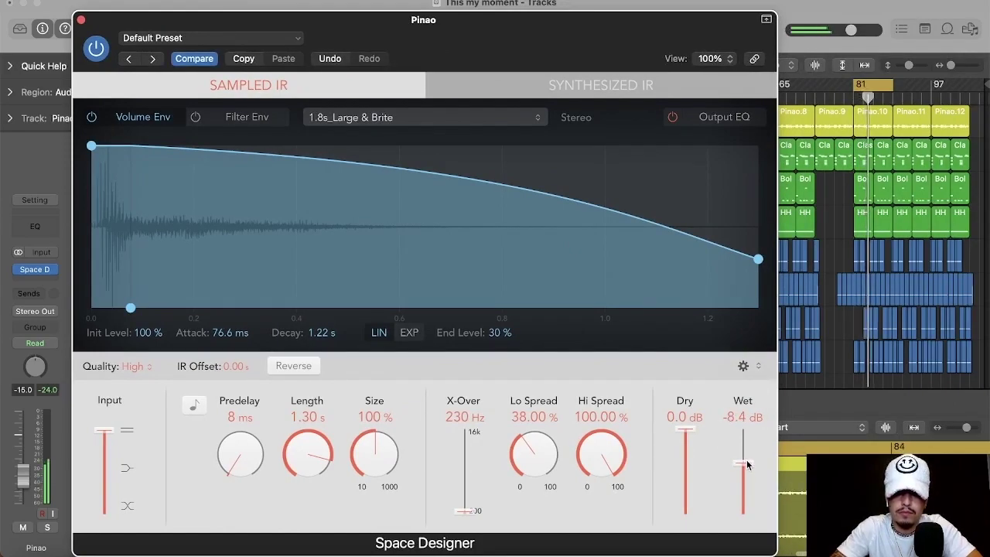
pyautogui.moveTo(374, 459); pyautogui.dragTo(373, 452)
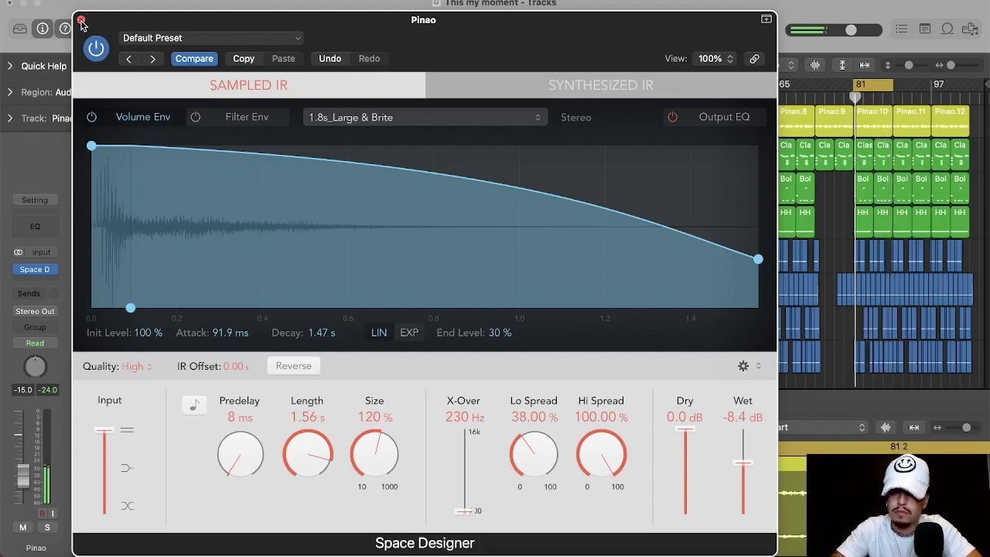
pyautogui.click(80, 20)
pyautogui.press('space')
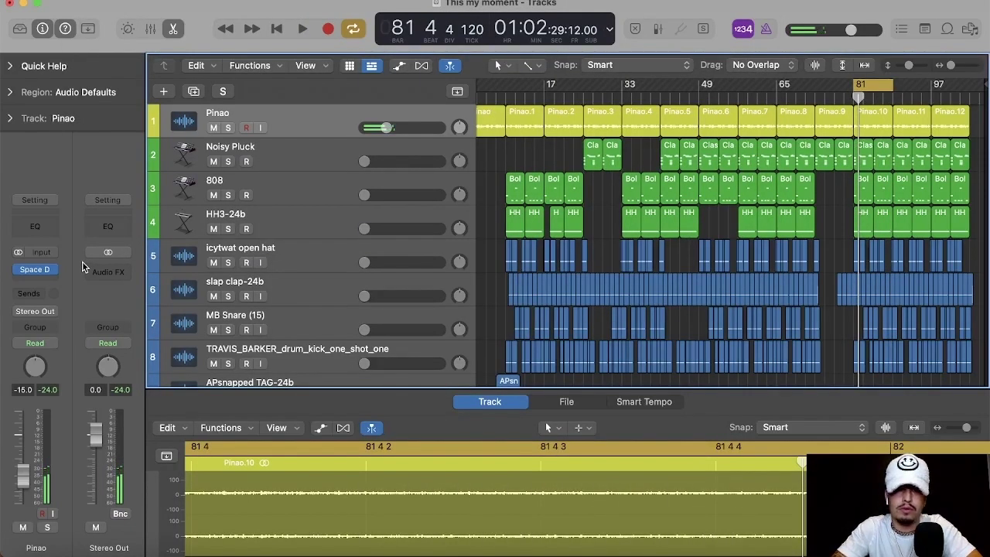
# Step: Insert a stereo Channel EQ after Space Designer on the Pinao track and display its window during playback
pyautogui.click(37, 279)
pyautogui.moveTo(59, 328)
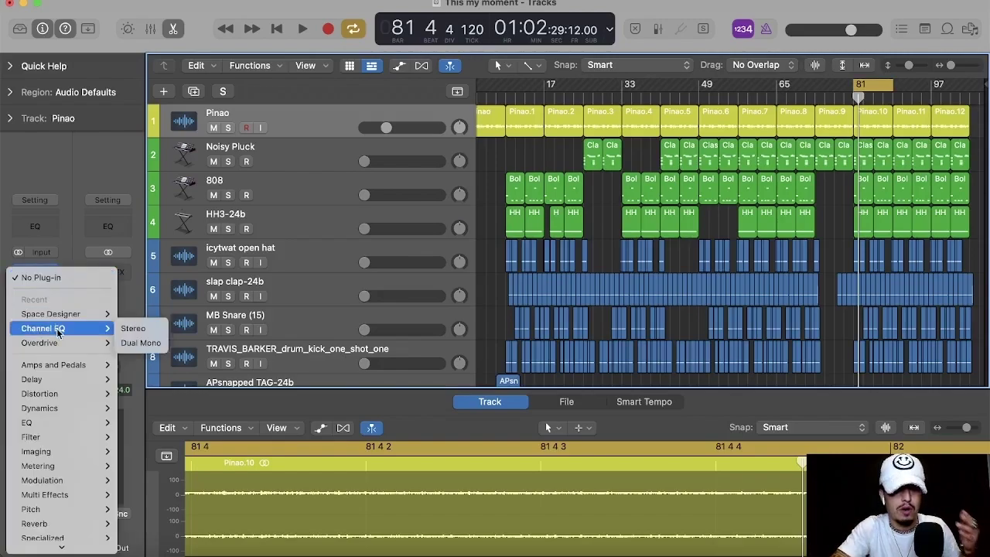
pyautogui.click(132, 328)
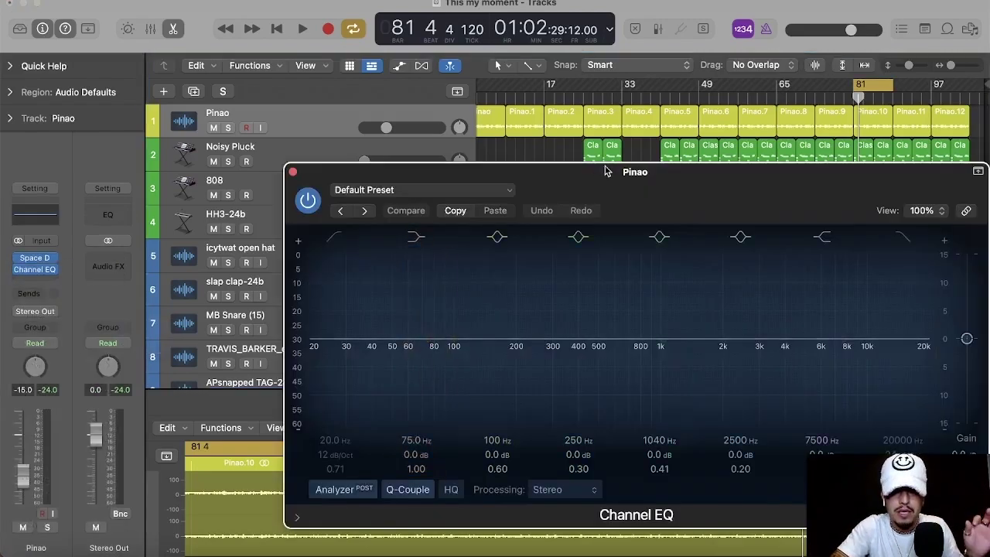
pyautogui.moveTo(619, 175); pyautogui.dragTo(534, 153)
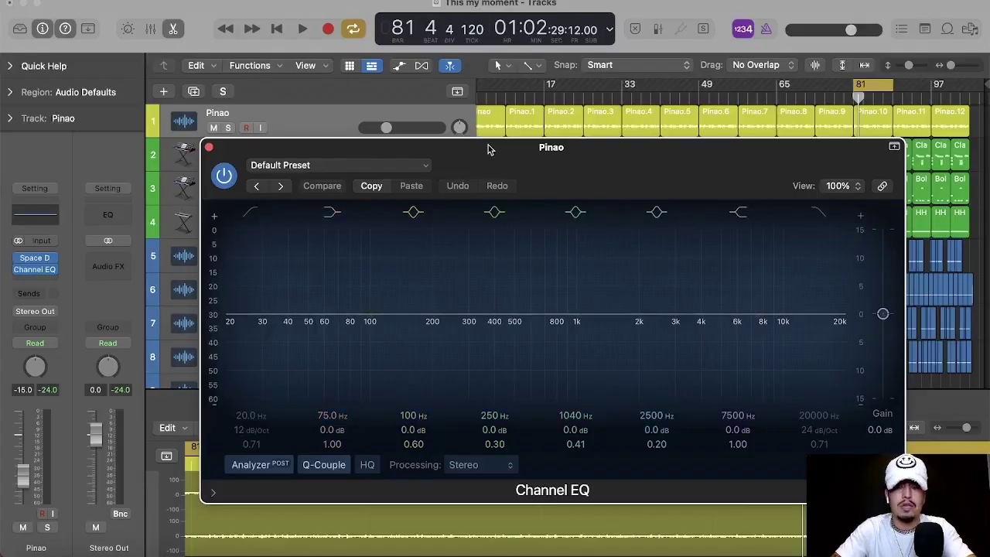
pyautogui.moveTo(487, 149); pyautogui.dragTo(490, 226)
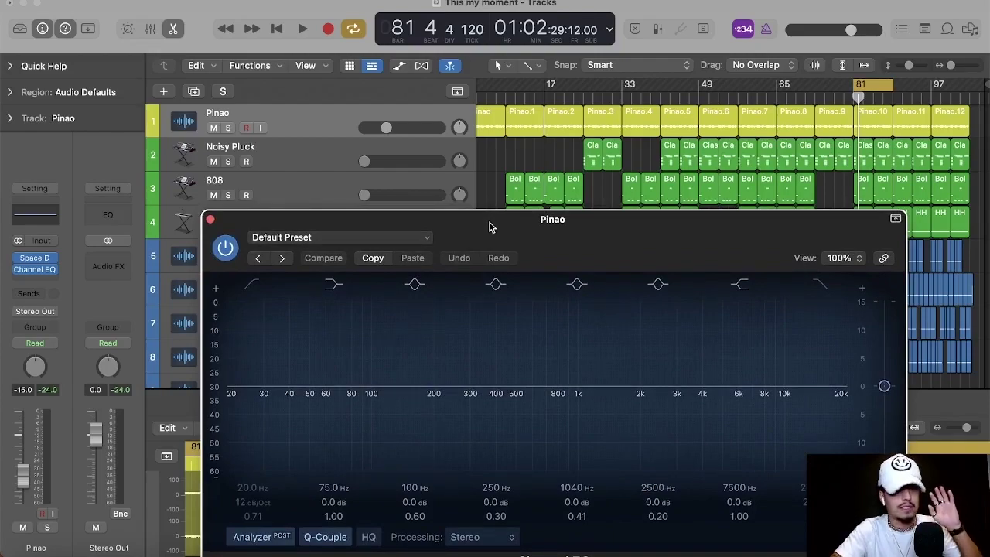
pyautogui.moveTo(562, 222); pyautogui.dragTo(538, 212)
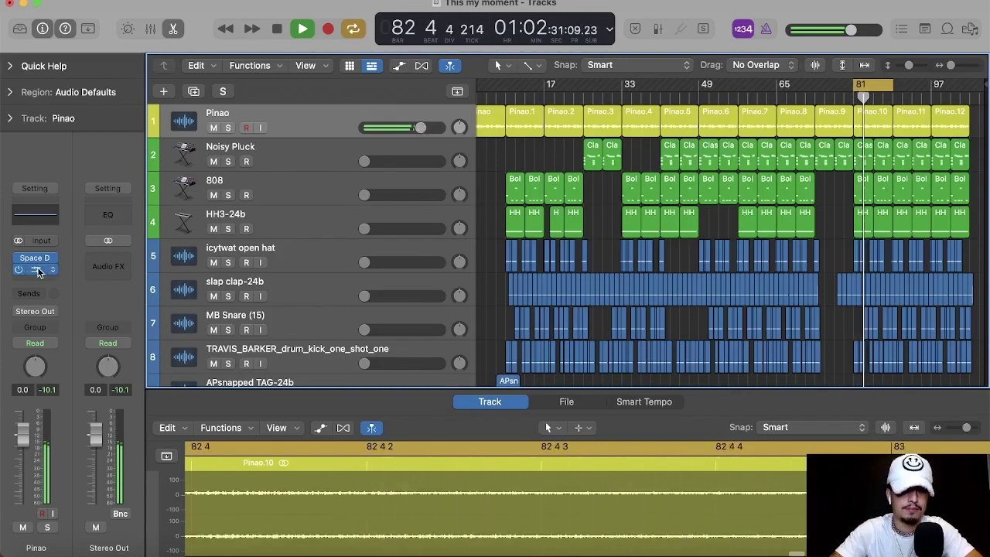
pyautogui.click(37, 271)
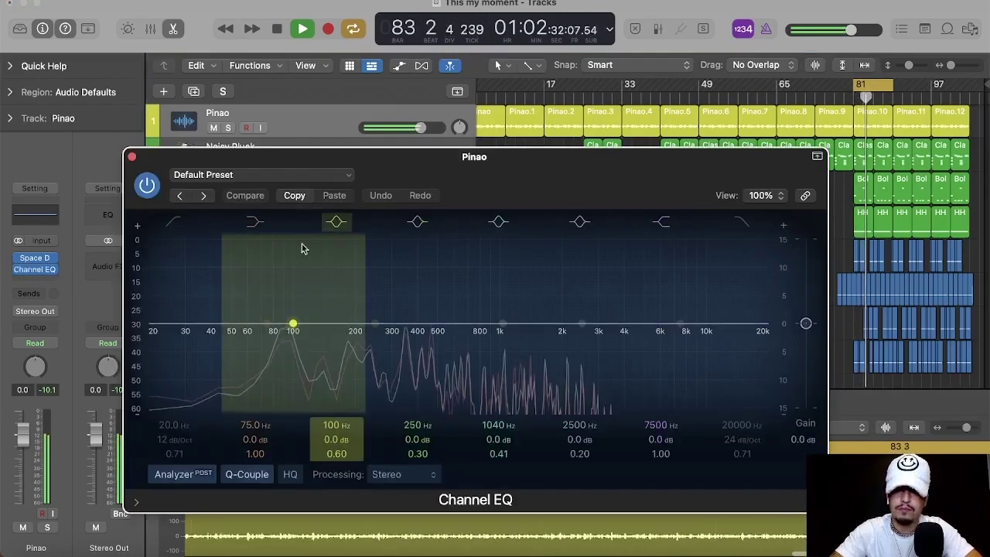
# Step: Enable the Pinao EQ's low cut at 81 Hz with 36 dB/Oct and Q 0.75, and its high cut at 6900 Hz
pyautogui.click(175, 223)
pyautogui.moveTo(174, 453); pyautogui.dragTo(175, 371)
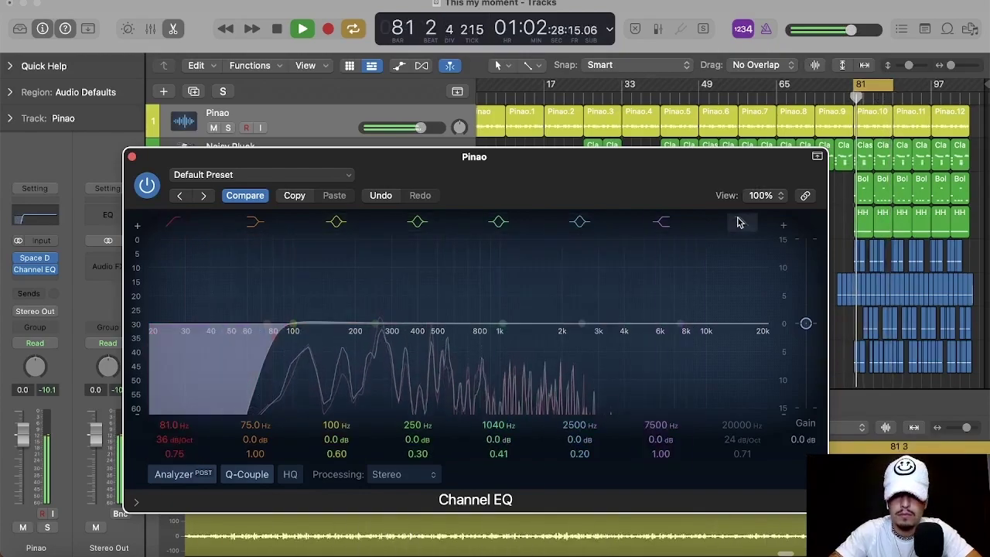
pyautogui.click(737, 223)
pyautogui.moveTo(767, 338); pyautogui.dragTo(671, 340)
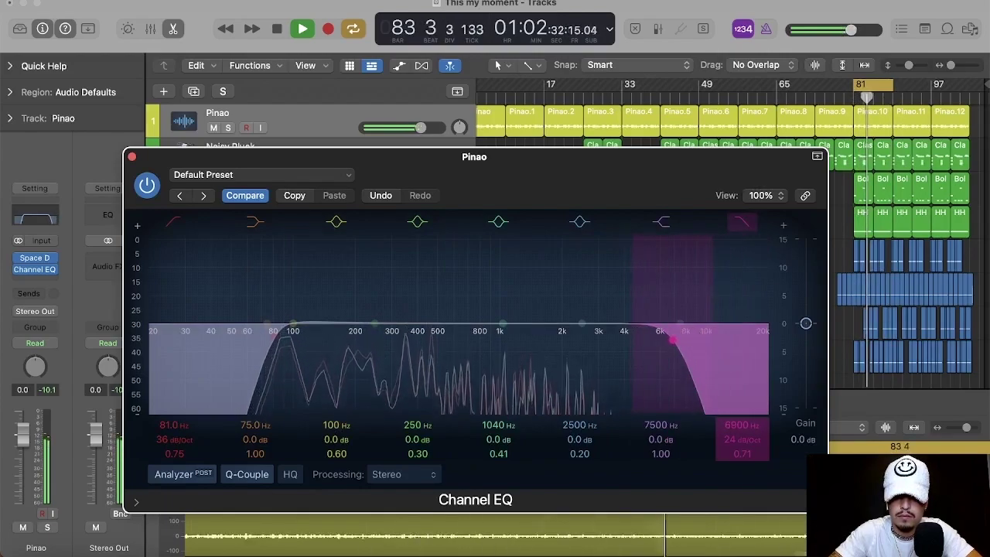
# Step: Boost the Pinao EQ's green 1040 Hz band by 1.4 dB at 192 Hz with a Q of 2.10
pyautogui.moveTo(531, 329)
pyautogui.mouseDown()
pyautogui.moveTo(354, 322)
pyautogui.moveTo(379, 317)
pyautogui.mouseUp()
pyautogui.moveTo(501, 453); pyautogui.dragTo(503, 441)
pyautogui.moveTo(351, 318); pyautogui.dragTo(349, 333)
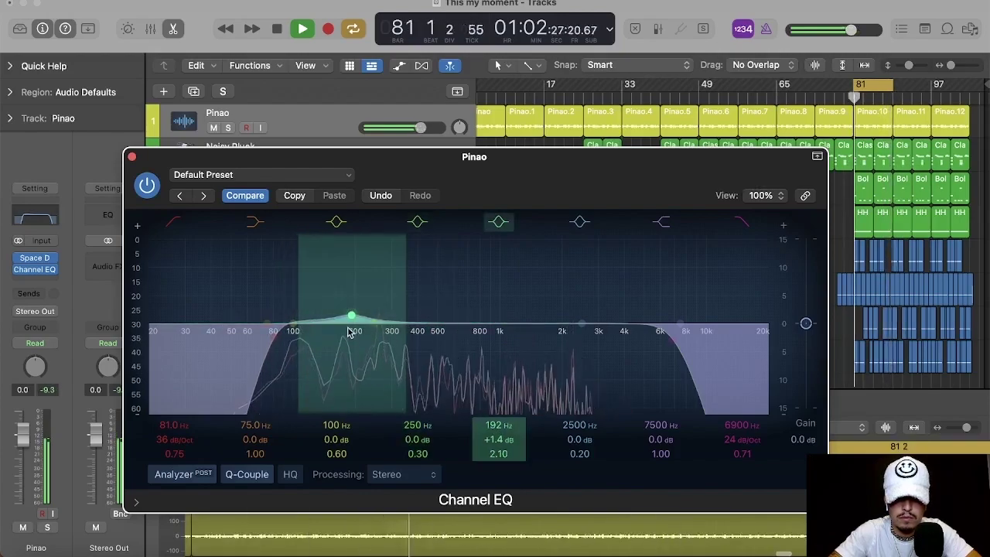
# Step: Cut the Pinao EQ's blue band by 2.4 dB at 2160 Hz with Q 0.37, then close the EQ and stop playback
pyautogui.moveTo(546, 329); pyautogui.dragTo(513, 307)
pyautogui.moveTo(579, 453); pyautogui.dragTo(579, 437)
pyautogui.moveTo(544, 306); pyautogui.dragTo(569, 351)
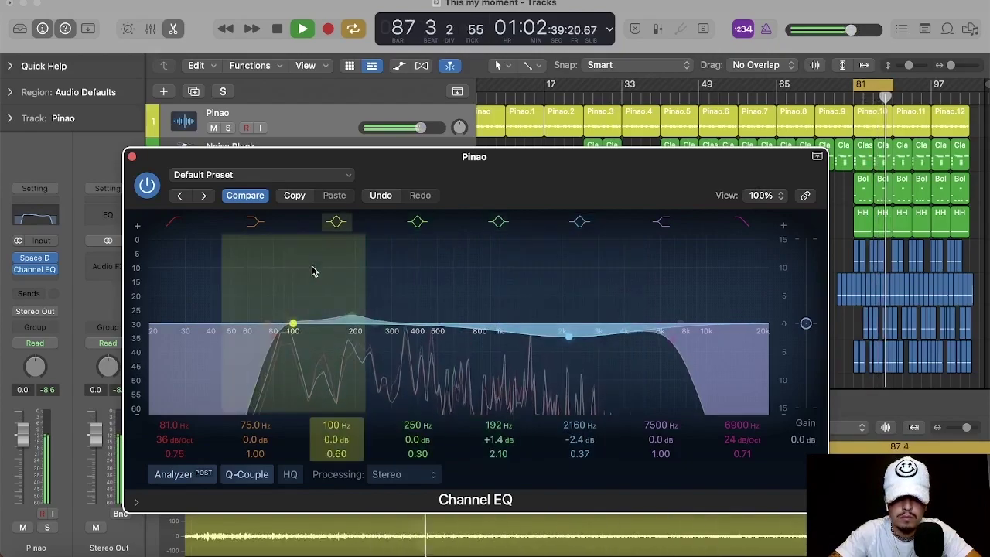
pyautogui.click(132, 157)
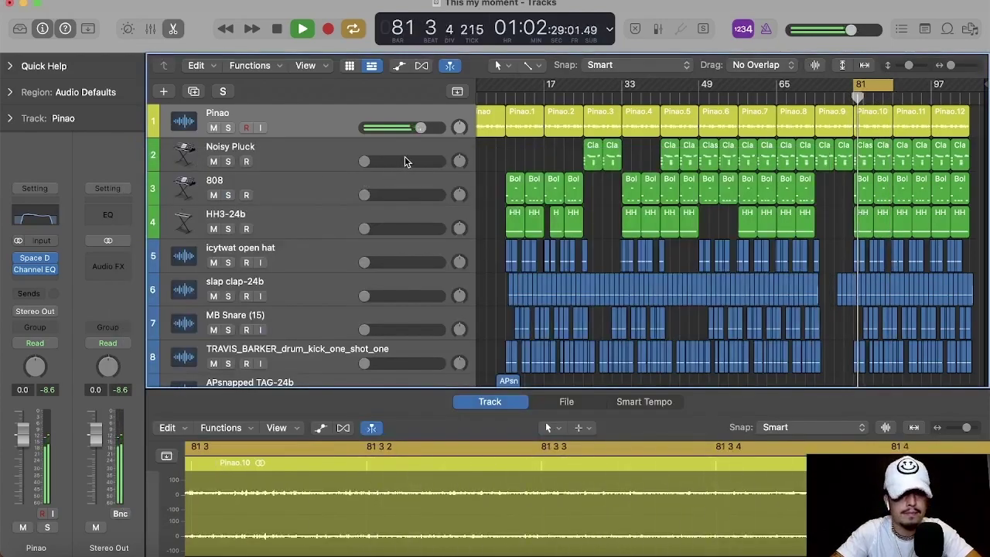
pyautogui.press('space')
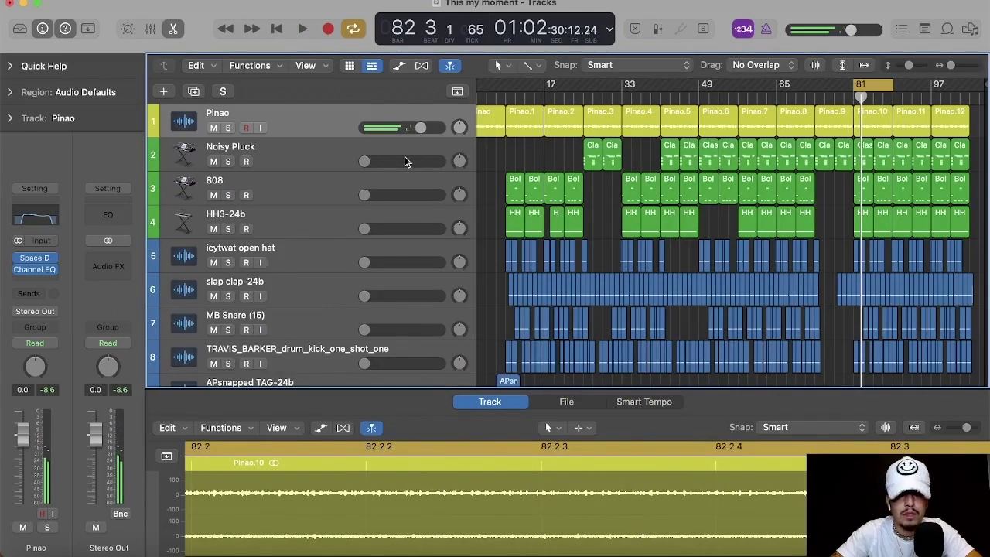
# Step: Redisplay and close the Pinao track's Channel EQ, and leave only the Noisy Pluck track soloed
pyautogui.press('v')
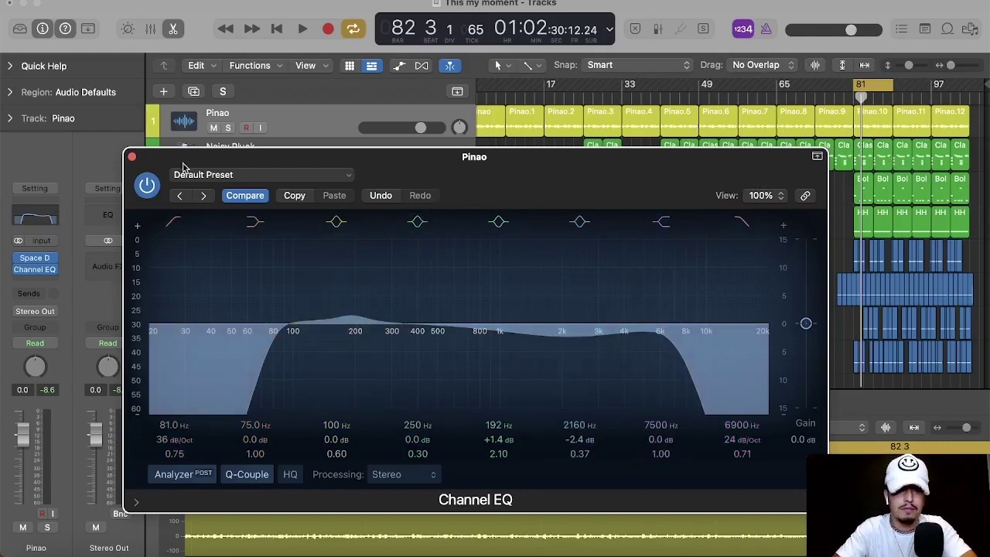
pyautogui.click(132, 156)
pyautogui.click(227, 127)
pyautogui.click(230, 161)
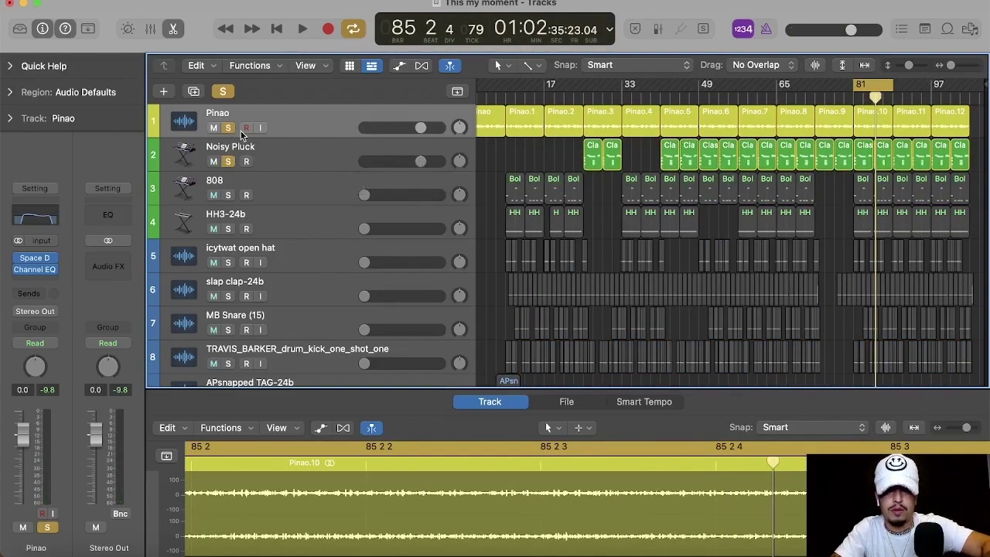
pyautogui.click(227, 128)
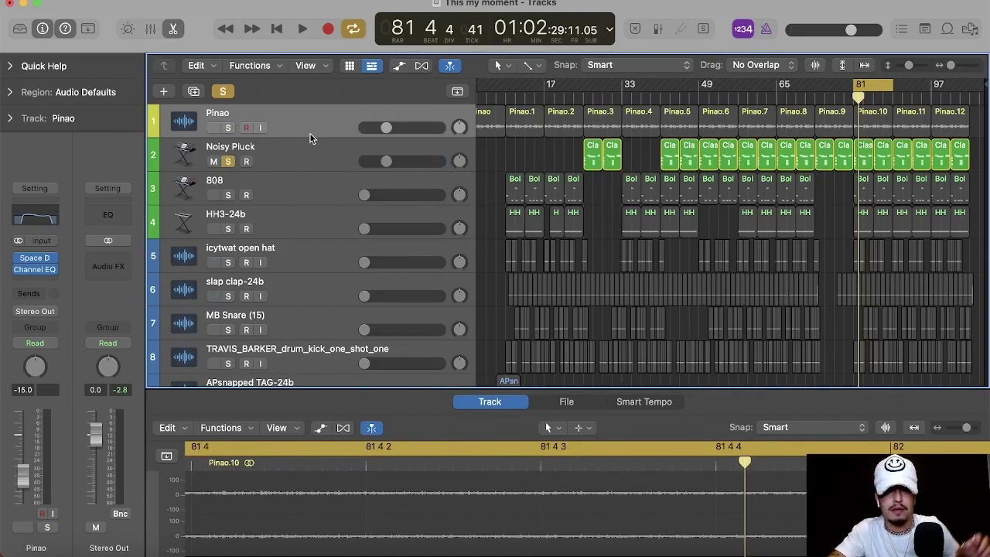
# Step: Select the Noisy Pluck track and listen to it in solo over the cycled section
pyautogui.press('space')
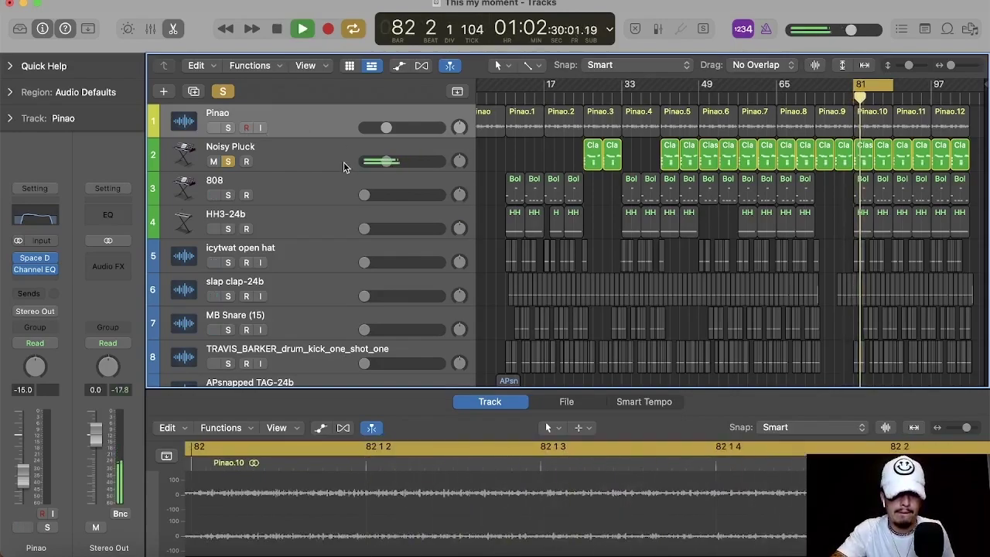
pyautogui.click(291, 159)
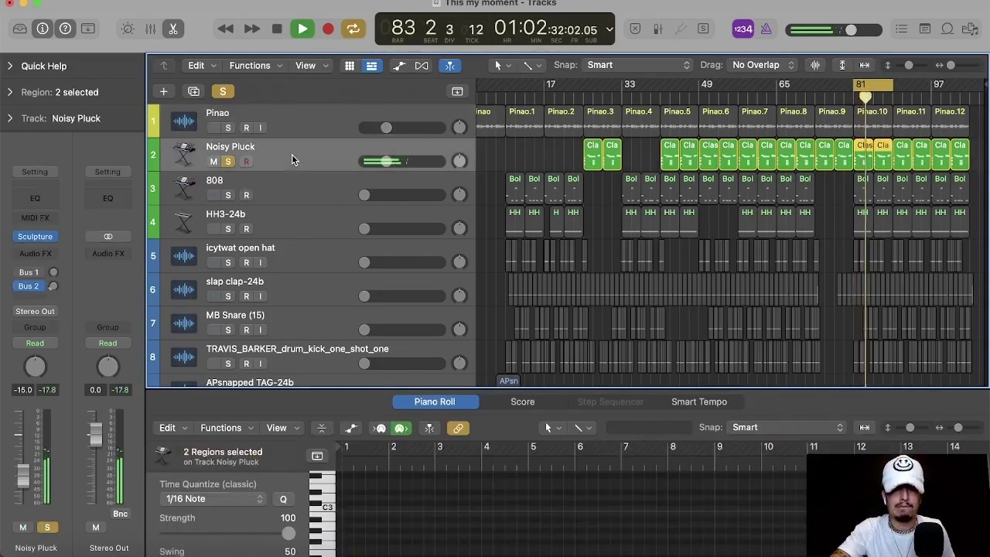
pyautogui.press('space')
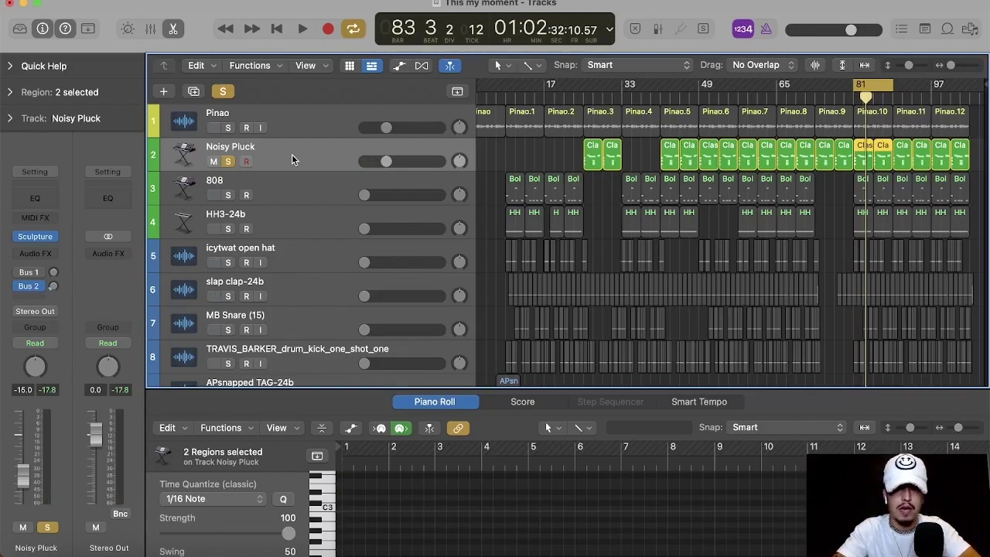
pyautogui.press('space')
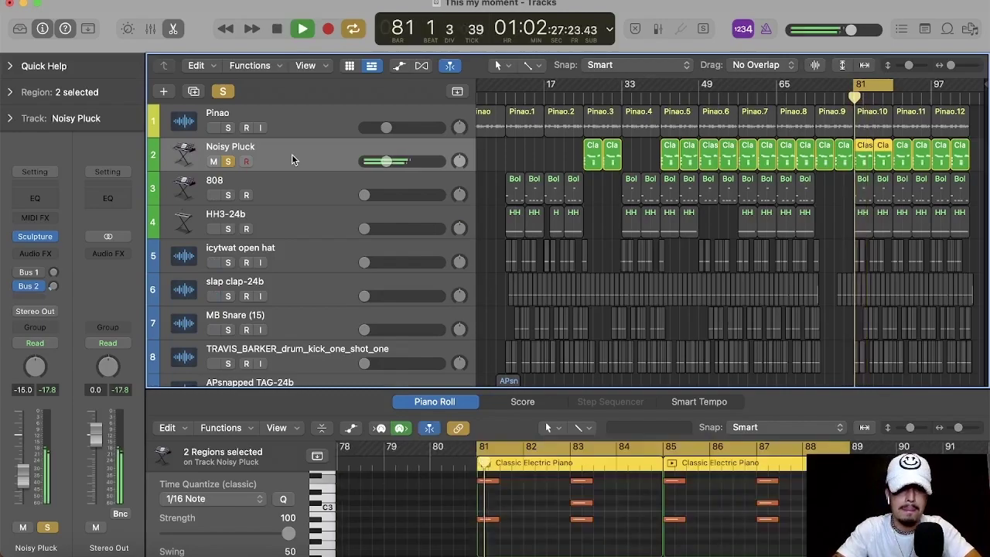
# Step: Insert a Space Designer reverb on the Noisy Pluck track
pyautogui.click(51, 237)
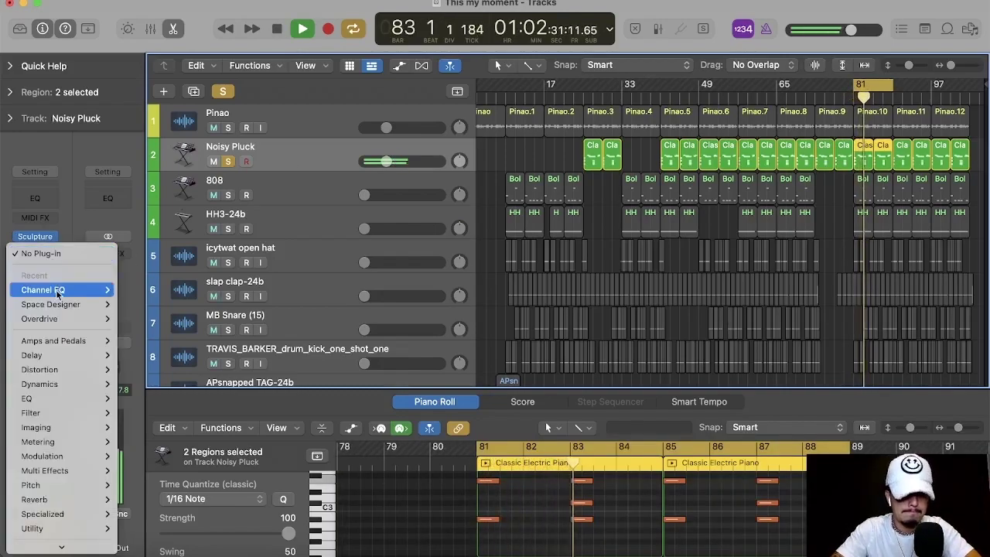
pyautogui.moveTo(50, 303)
pyautogui.click(143, 304)
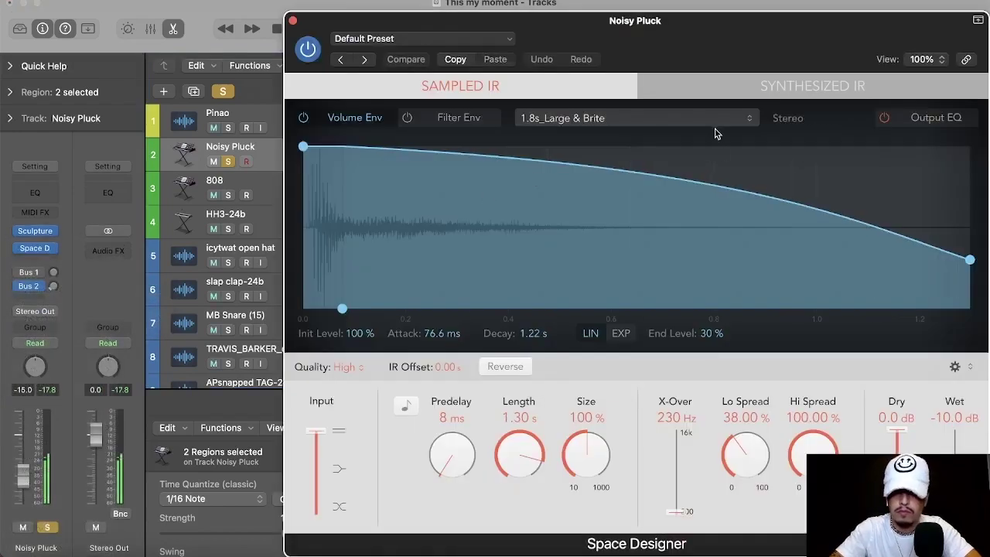
# Step: Load the 2.7s_Big Chamber impulse response from the 01 Rooms folder into Space Designer
pyautogui.click(713, 122)
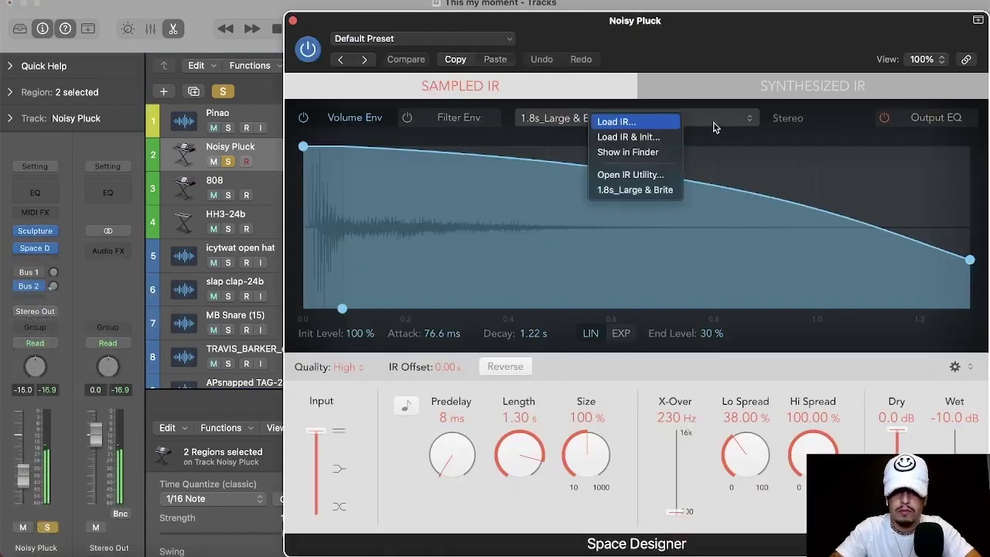
pyautogui.click(654, 124)
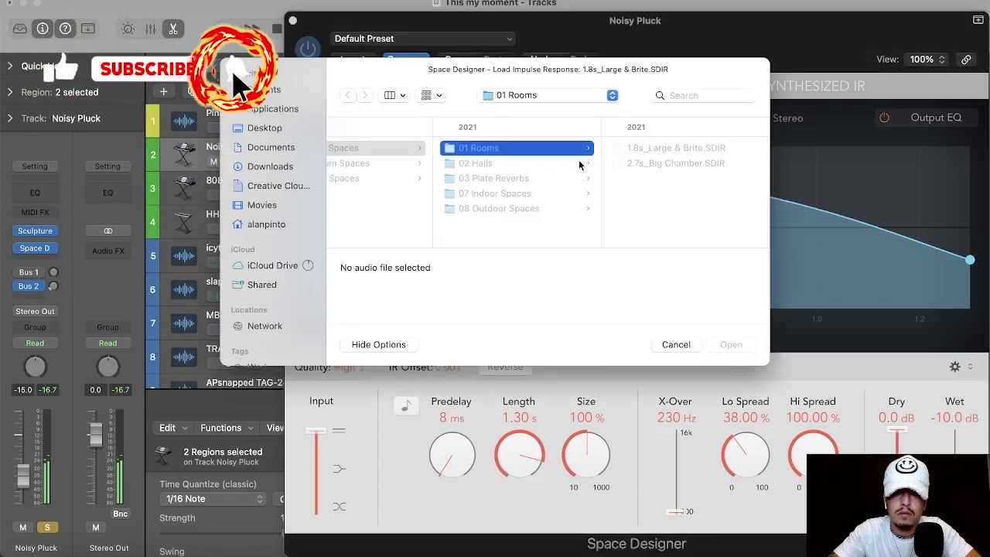
pyautogui.click(579, 163)
pyautogui.click(578, 148)
pyautogui.click(657, 165)
pyautogui.click(729, 345)
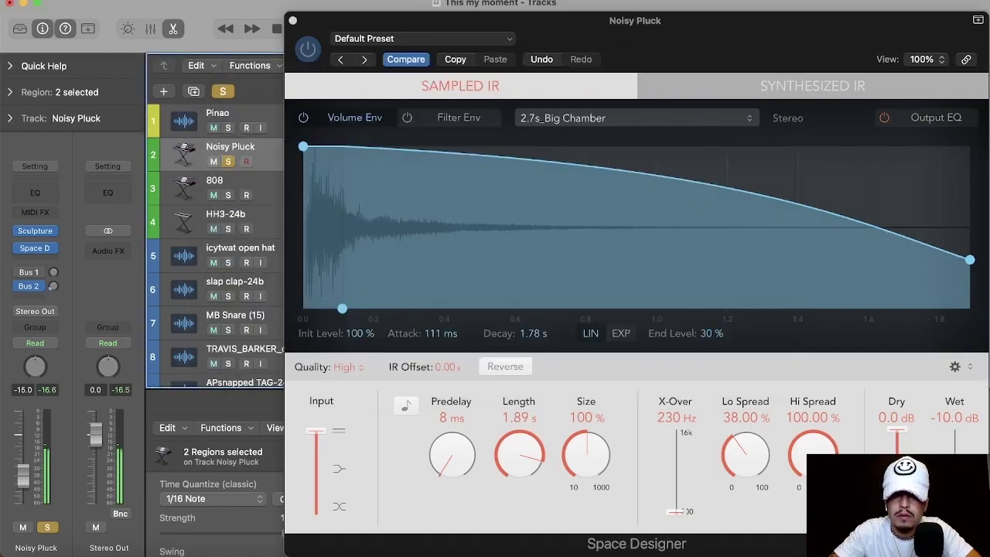
# Step: Set Space Designer's Wet level to -8.0 dB, Size to 140 %, Predelay to 0 ms and Length to 3.09 s, and close the plug-in
pyautogui.moveTo(954, 449); pyautogui.dragTo(954, 446)
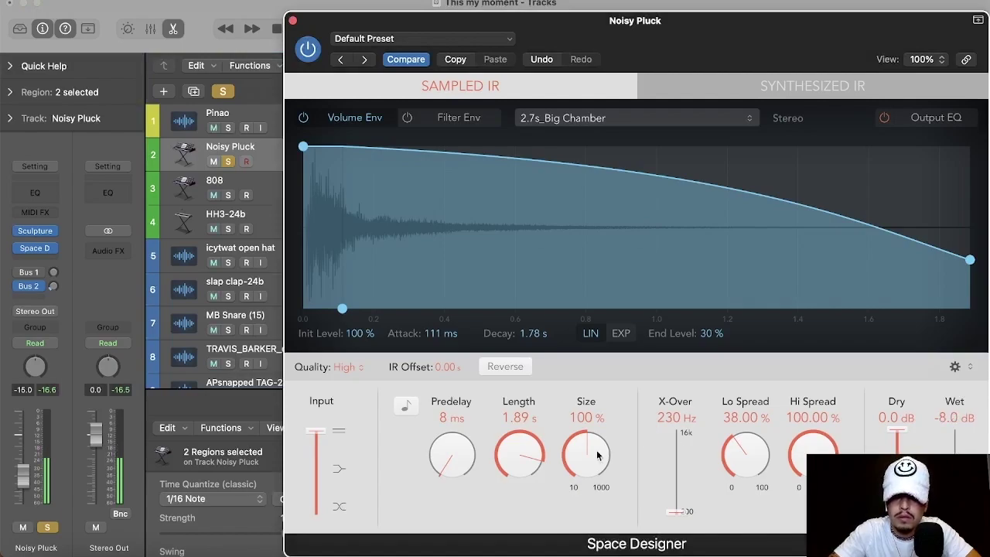
pyautogui.moveTo(597, 456); pyautogui.dragTo(595, 442)
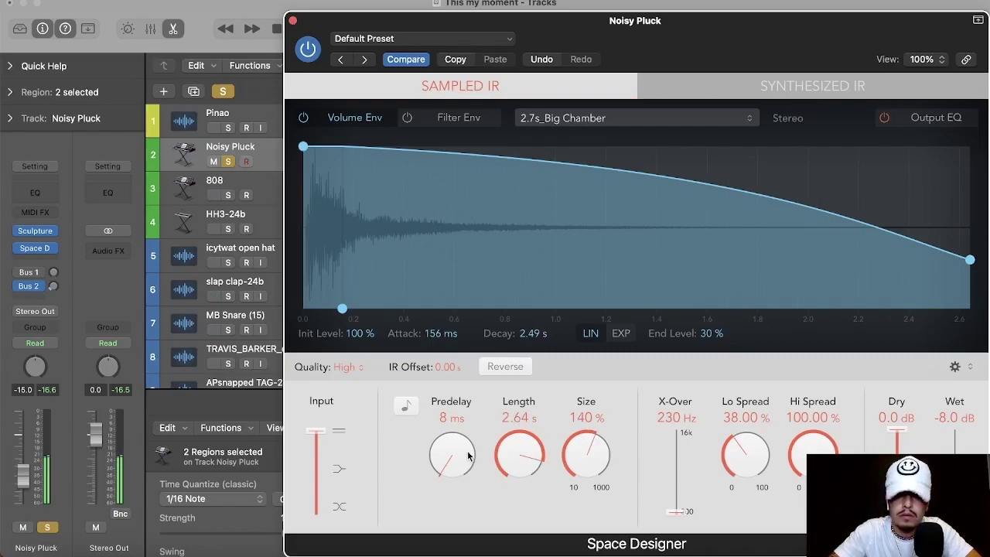
pyautogui.moveTo(526, 460); pyautogui.dragTo(523, 437)
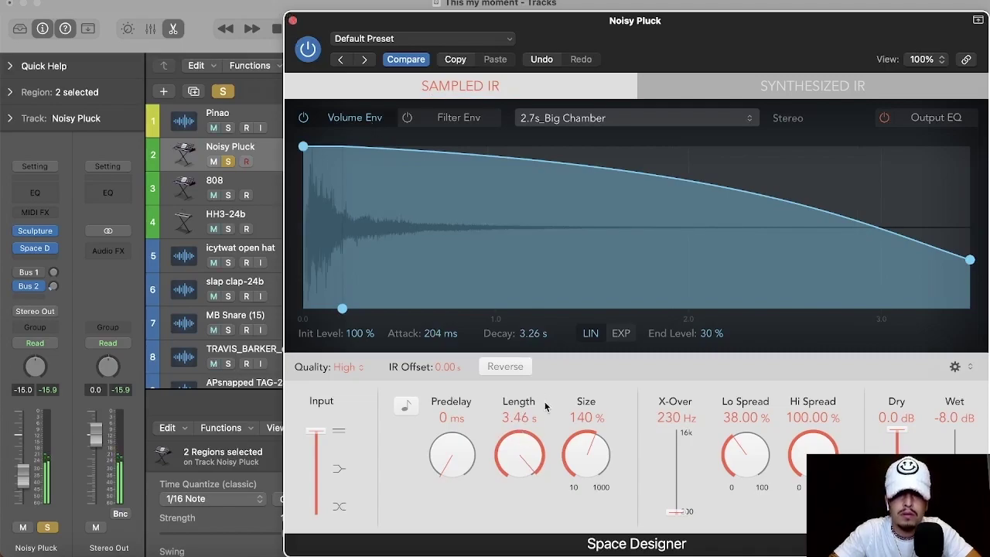
pyautogui.moveTo(529, 444); pyautogui.dragTo(529, 457)
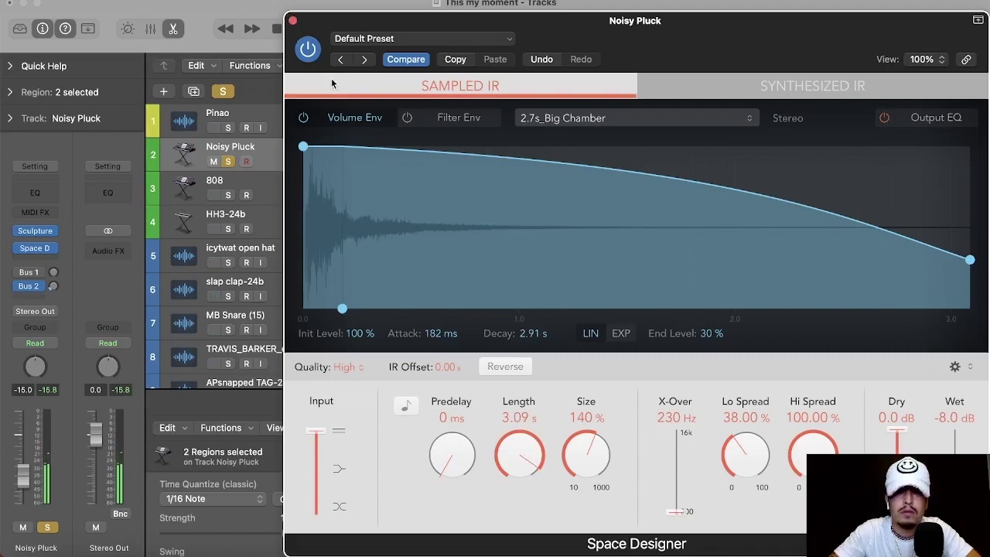
pyautogui.click(293, 21)
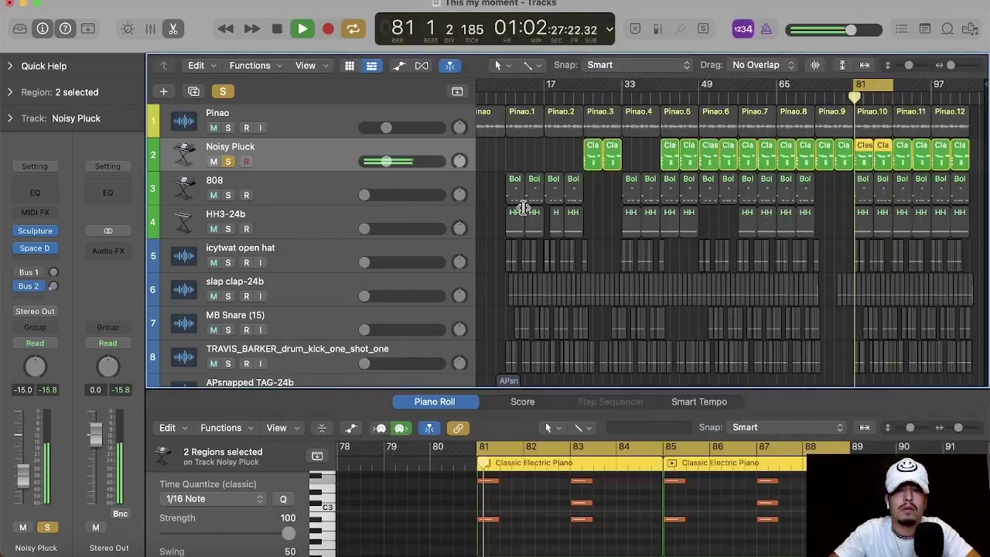
# Step: Insert a Channel EQ after Space Designer on the Noisy Pluck track
pyautogui.moveTo(28, 288)
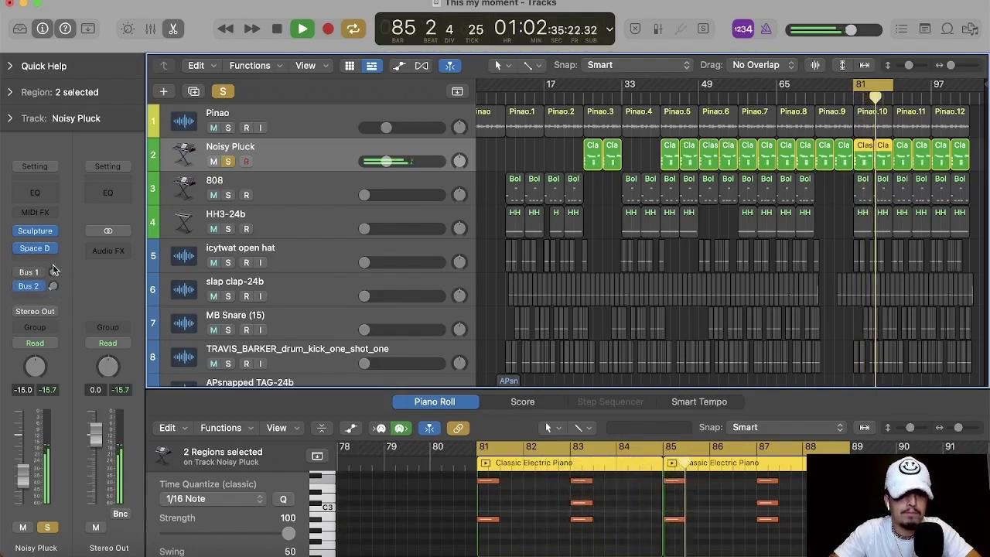
pyautogui.moveTo(43, 255)
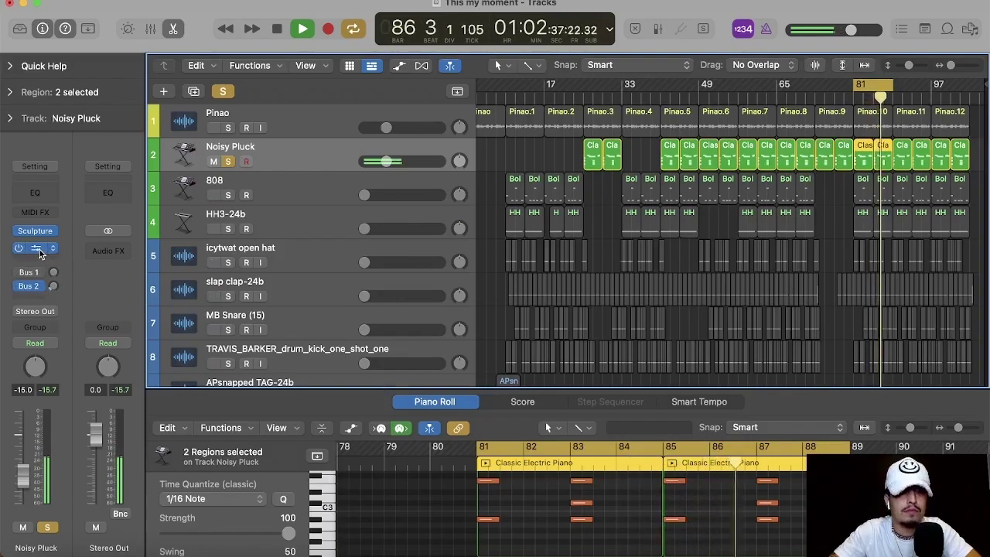
pyautogui.click(37, 261)
pyautogui.moveTo(78, 307)
pyautogui.click(133, 308)
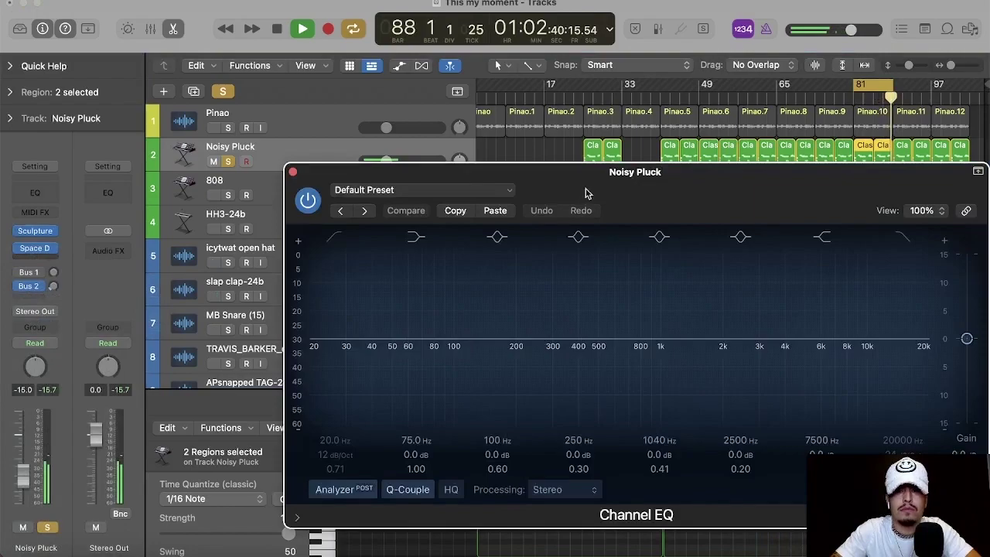
# Step: Enable the Noisy Pluck EQ's low cut at 294 Hz with 18 dB/Oct and Q 0.79, and its high cut at 9550 Hz
pyautogui.click(334, 237)
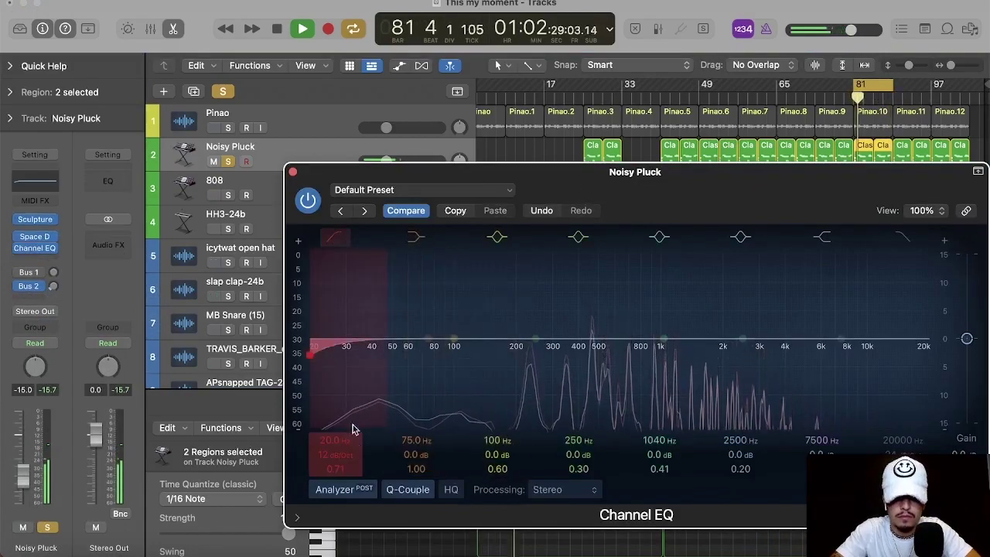
pyautogui.scroll(15, 334, 445)
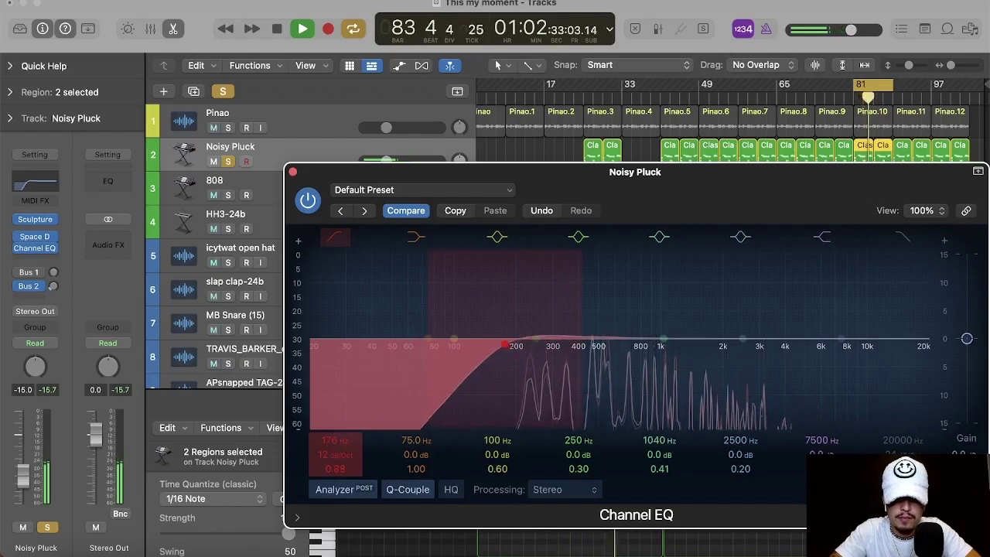
pyautogui.scroll(1, 337, 463)
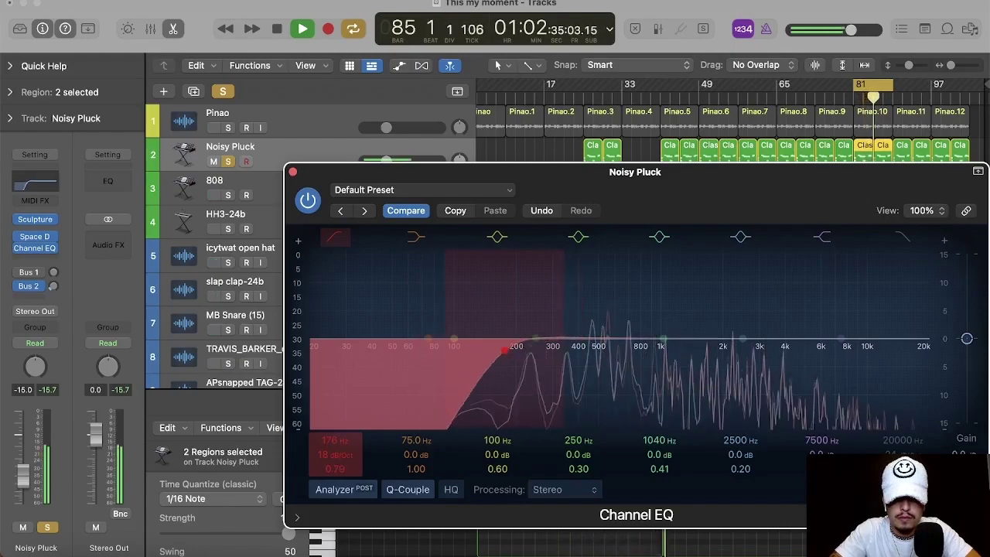
pyautogui.scroll(6, 331, 439)
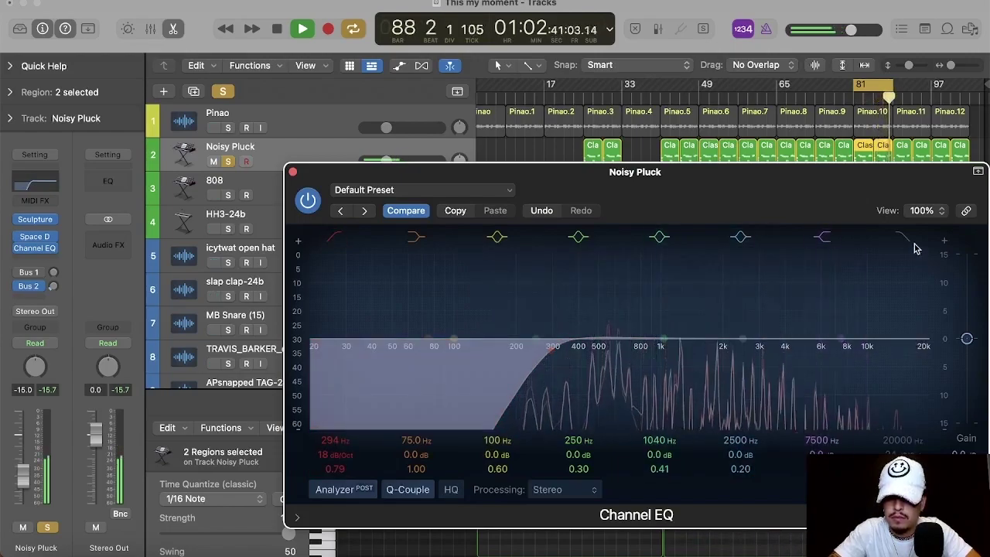
pyautogui.scroll(-10, 896, 447)
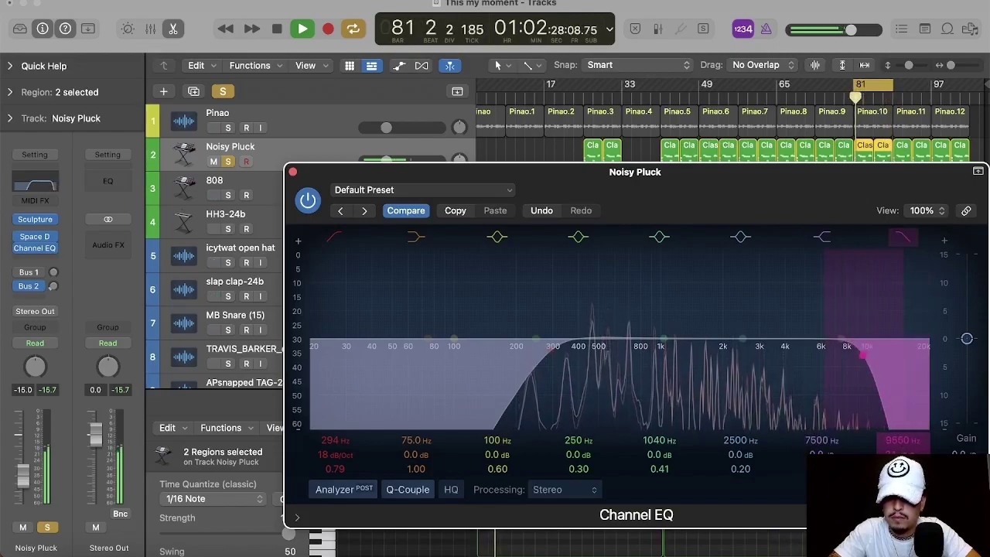
# Step: Cut the Noisy Pluck EQ by 2.7 dB at 540 Hz with Q 1.40, and boost it by 2.4 dB at 2460 Hz with Q 0.41
pyautogui.moveTo(745, 336); pyautogui.dragTo(747, 332)
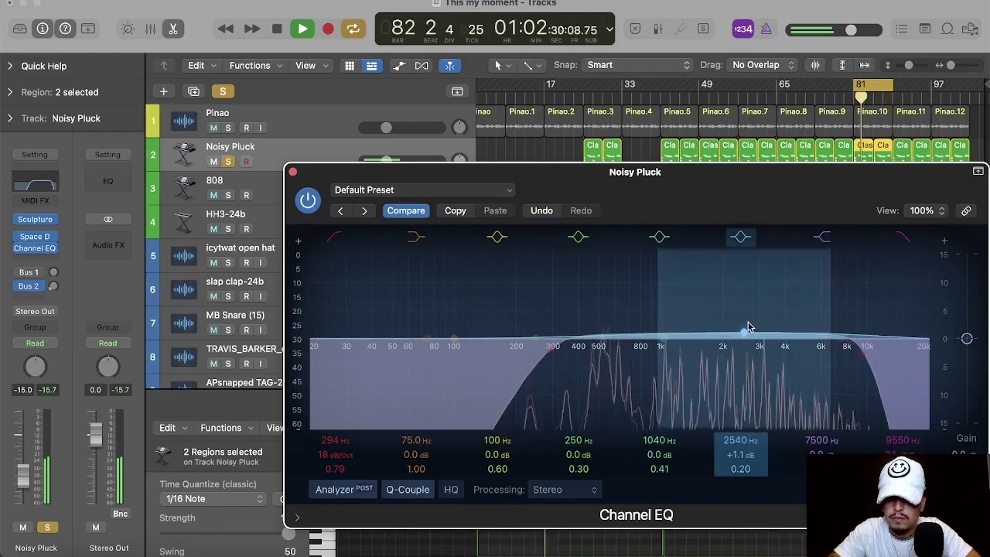
pyautogui.scroll(10, 747, 466)
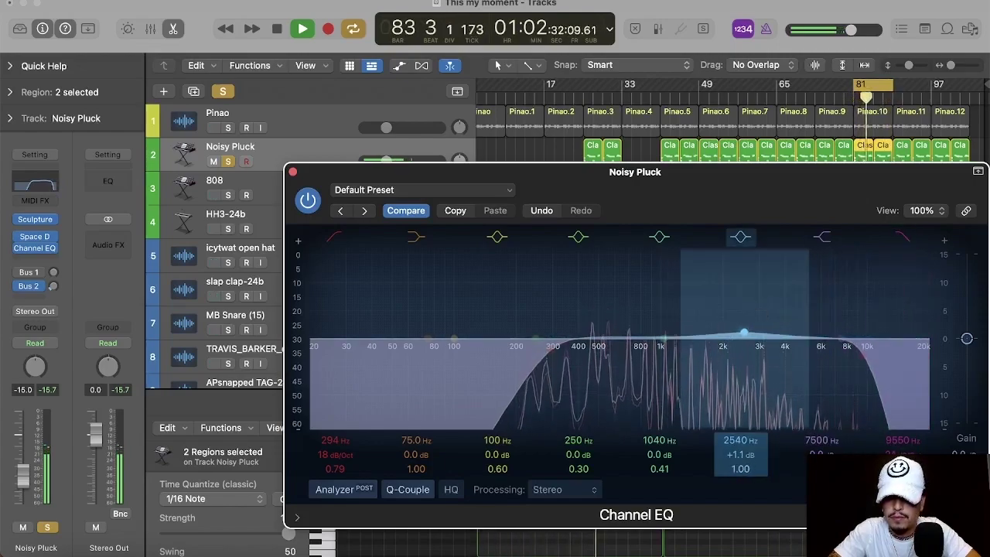
pyautogui.moveTo(744, 333)
pyautogui.mouseDown()
pyautogui.moveTo(607, 311)
pyautogui.moveTo(606, 360)
pyautogui.mouseUp()
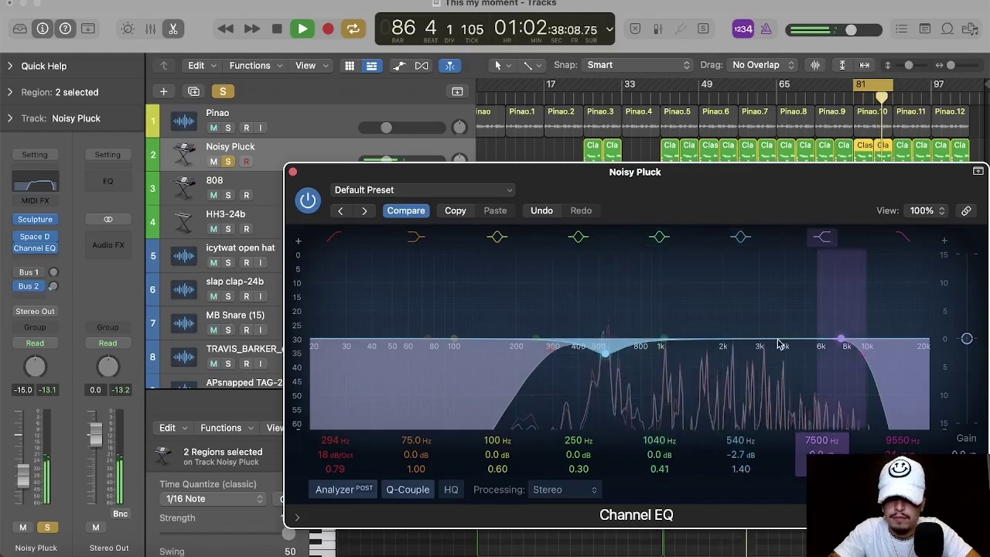
pyautogui.moveTo(737, 280); pyautogui.dragTo(812, 261)
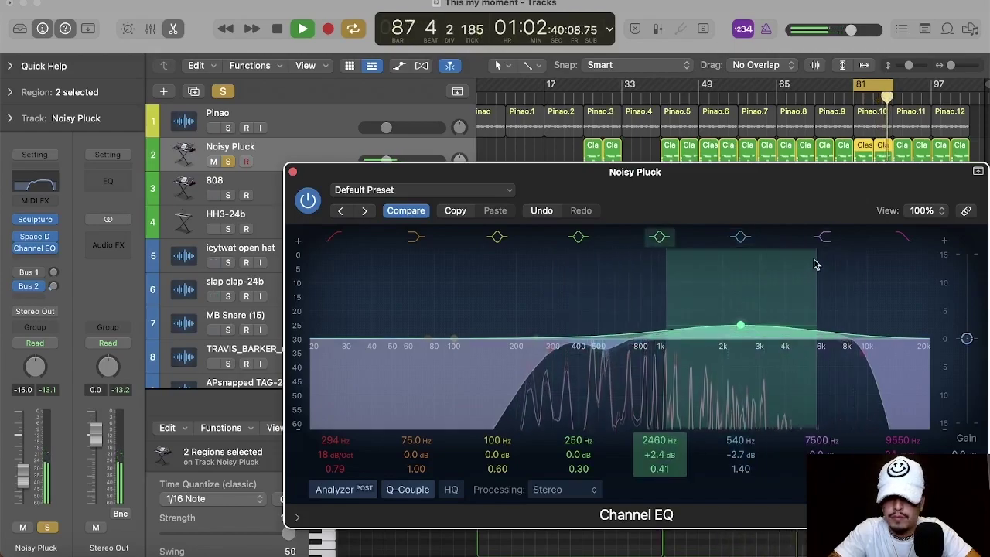
# Step: Set the Noisy Pluck EQ's upper-mid boost to +2.0 dB at 2760 Hz with Q 0.83 and close the plug-in
pyautogui.moveTo(740, 325)
pyautogui.mouseDown()
pyautogui.moveTo(740, 313)
pyautogui.moveTo(736, 341)
pyautogui.moveTo(751, 327)
pyautogui.mouseUp()
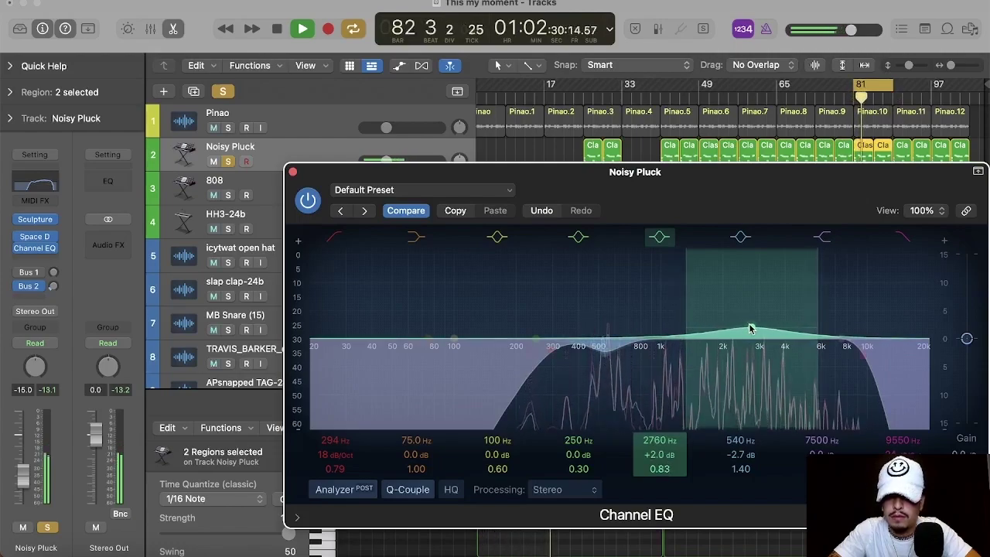
pyautogui.click(292, 171)
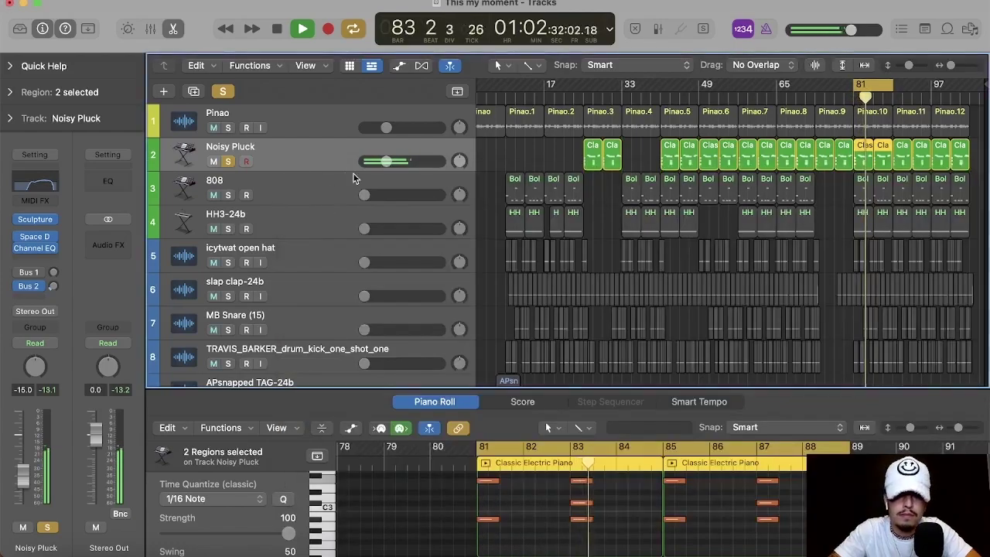
# Step: Solo Pinao alongside Noisy Pluck and balance them during playback, raising Pinao's volume and setting Noisy Pluck to -15.0 dB
pyautogui.click(228, 128)
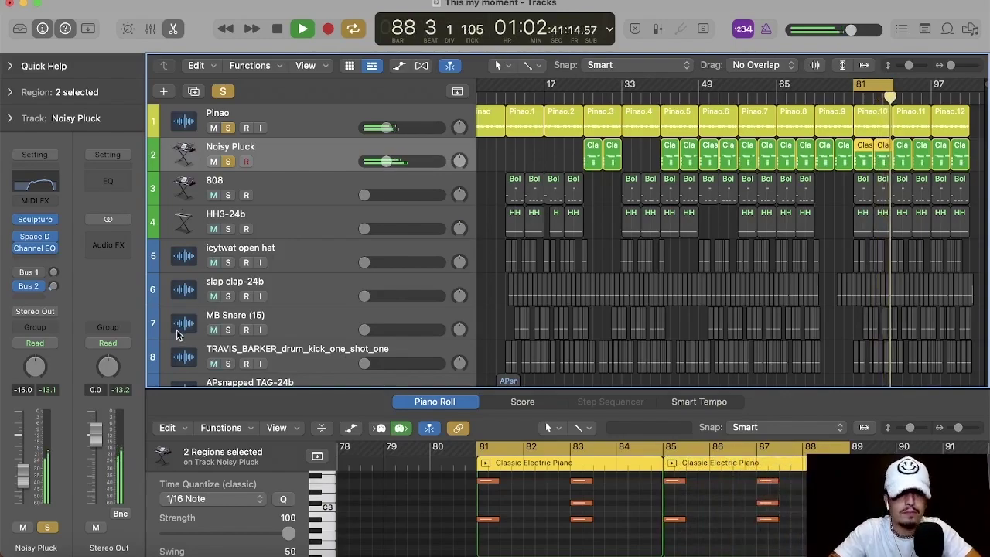
pyautogui.moveTo(385, 169); pyautogui.dragTo(392, 127)
pyautogui.moveTo(386, 127)
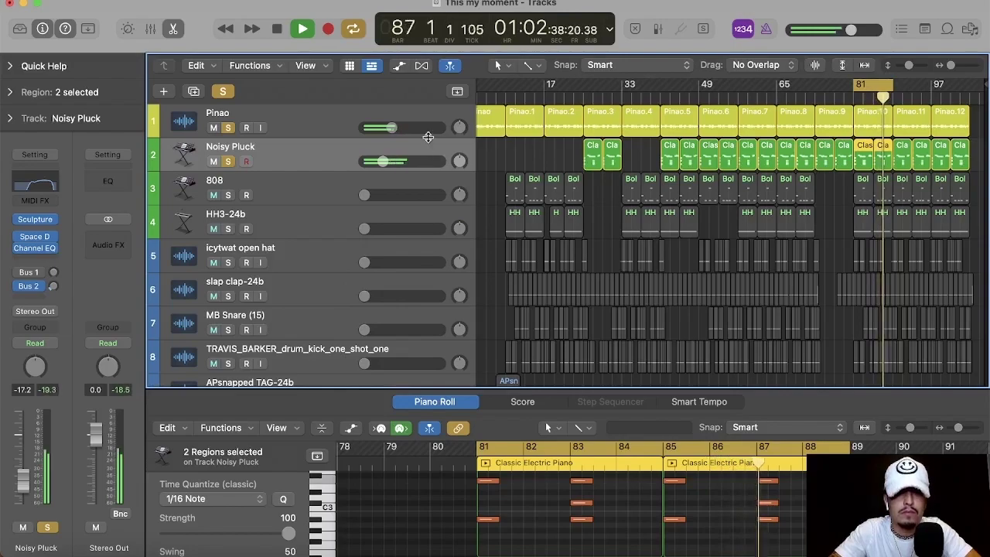
pyautogui.moveTo(392, 129); pyautogui.dragTo(398, 126)
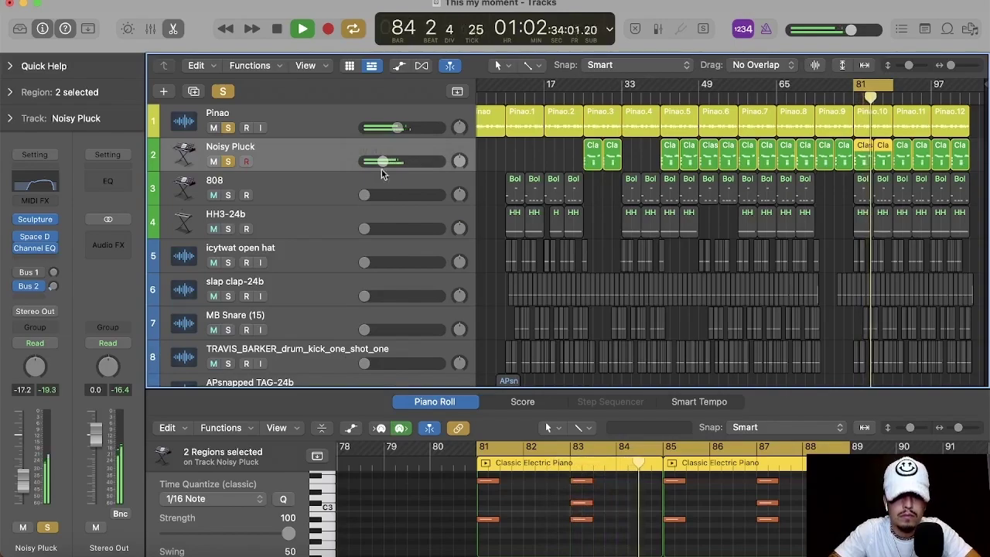
pyautogui.moveTo(382, 164); pyautogui.dragTo(383, 164)
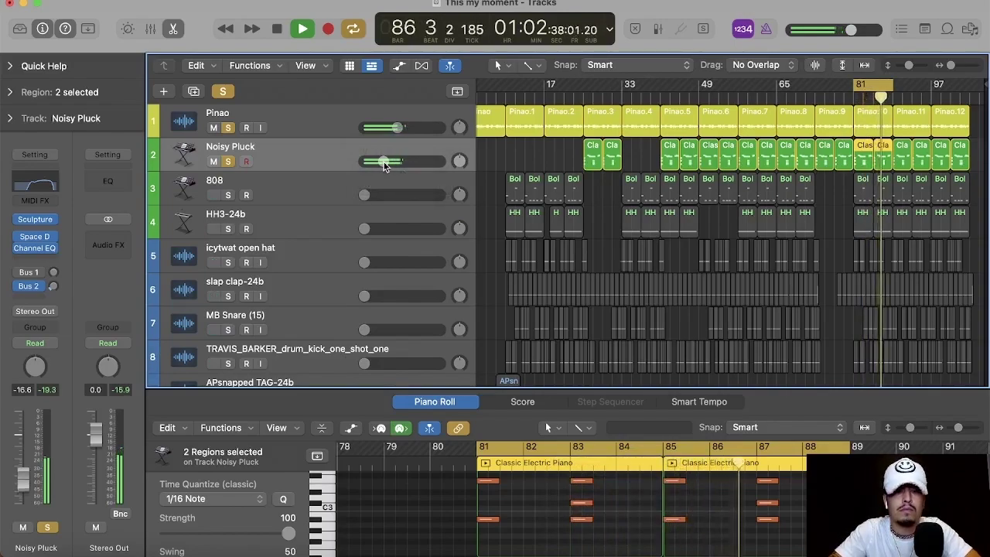
pyautogui.moveTo(396, 128); pyautogui.dragTo(396, 128)
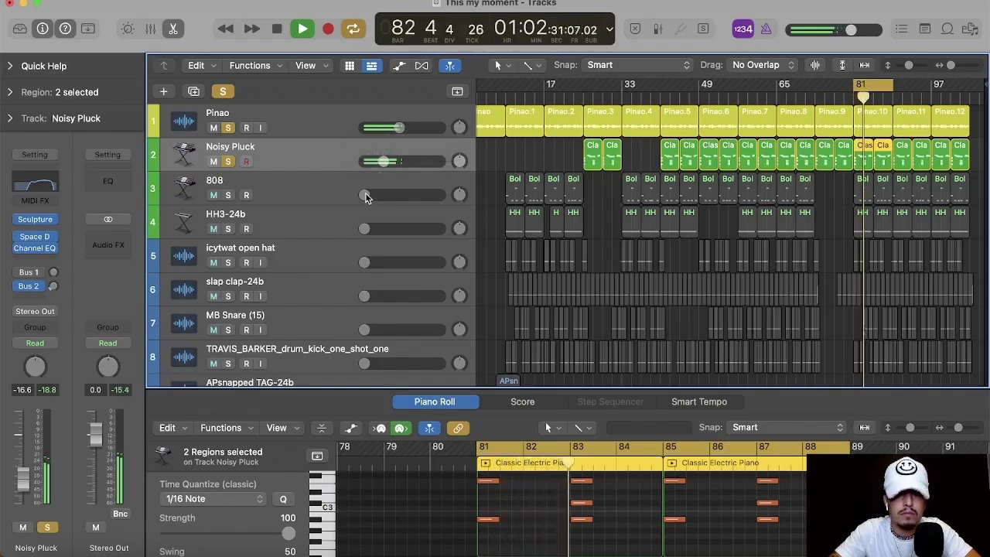
pyautogui.moveTo(384, 161); pyautogui.dragTo(386, 160)
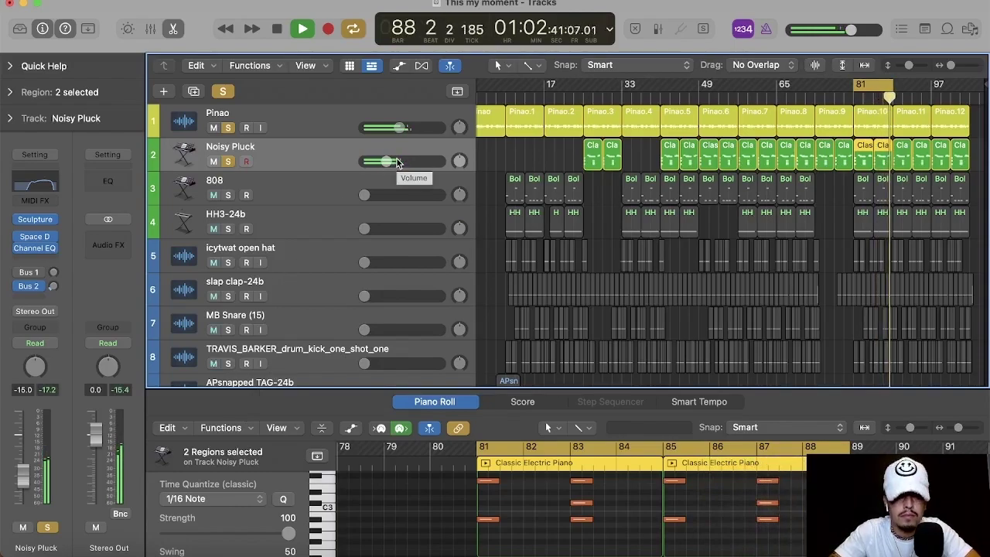
pyautogui.press('space')
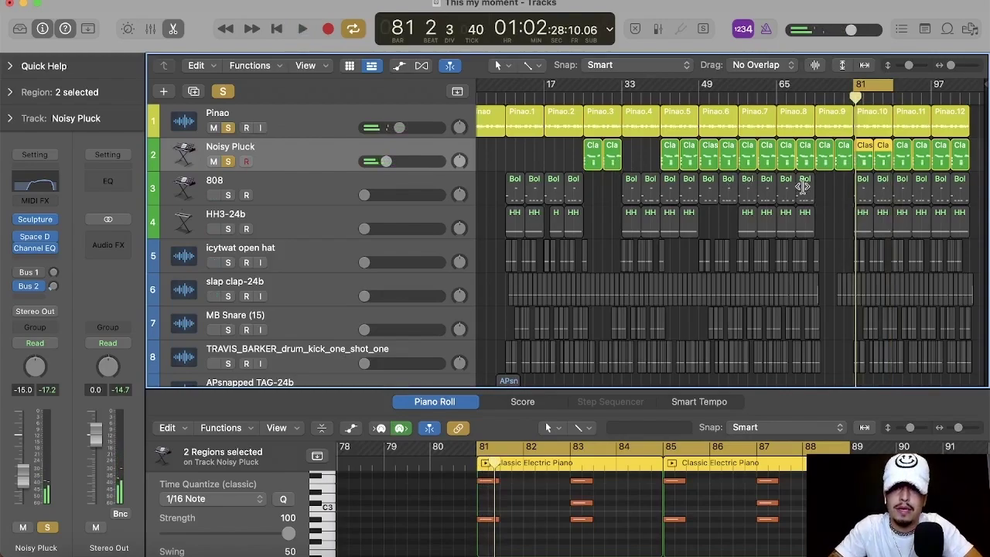
# Step: Select the HH3-24b track and set its volume to -15.0 dB
pyautogui.click(845, 205)
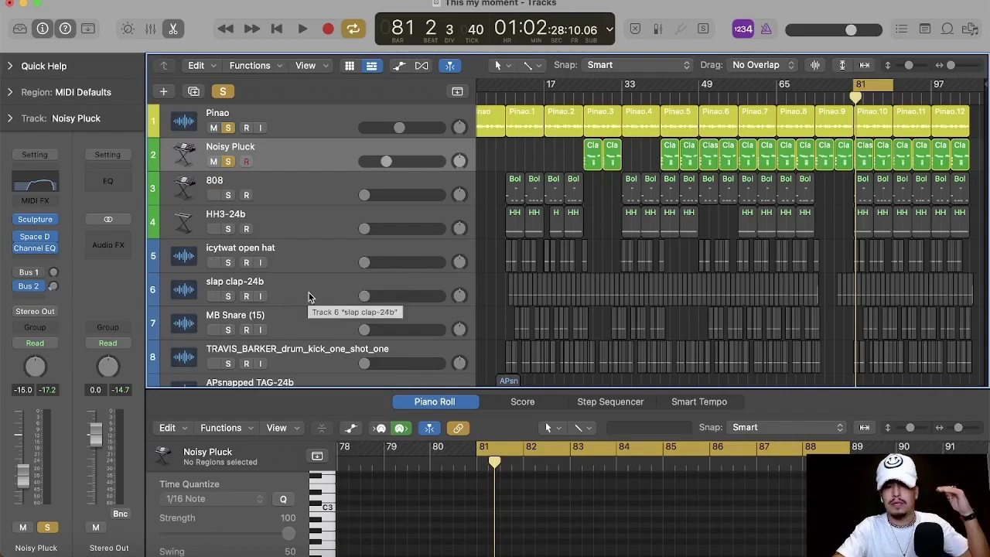
pyautogui.press('Down')
pyautogui.press('Down')
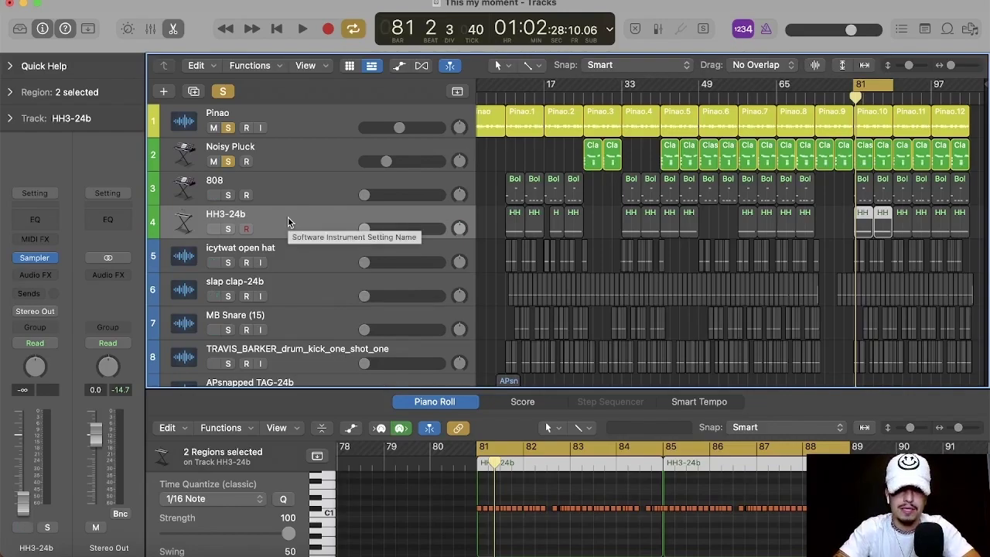
pyautogui.doubleClick(381, 229)
pyautogui.write('-15')
pyautogui.press('Return')
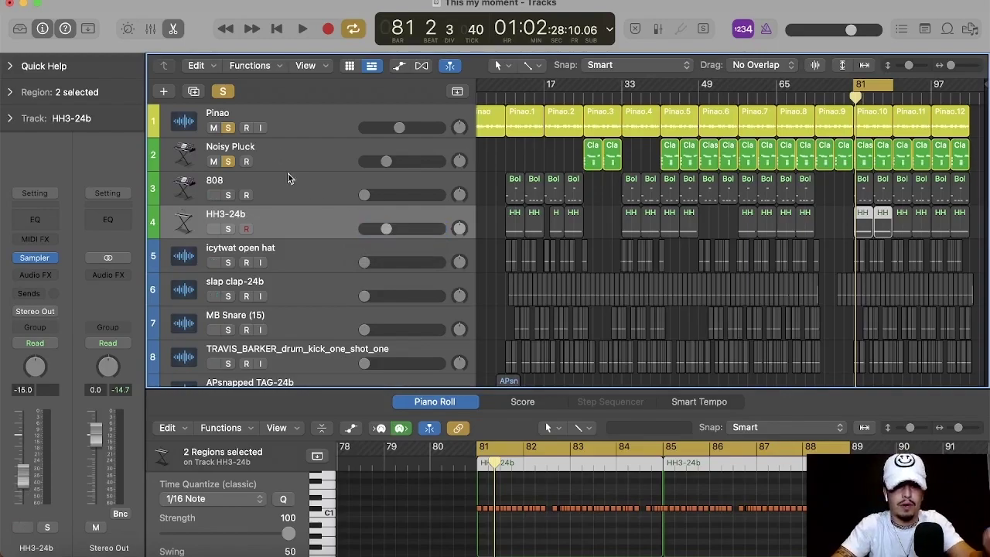
# Step: Solo HH3-24b together with Noisy Pluck and Pinao
pyautogui.click(228, 128)
pyautogui.press('s')
pyautogui.click(228, 161)
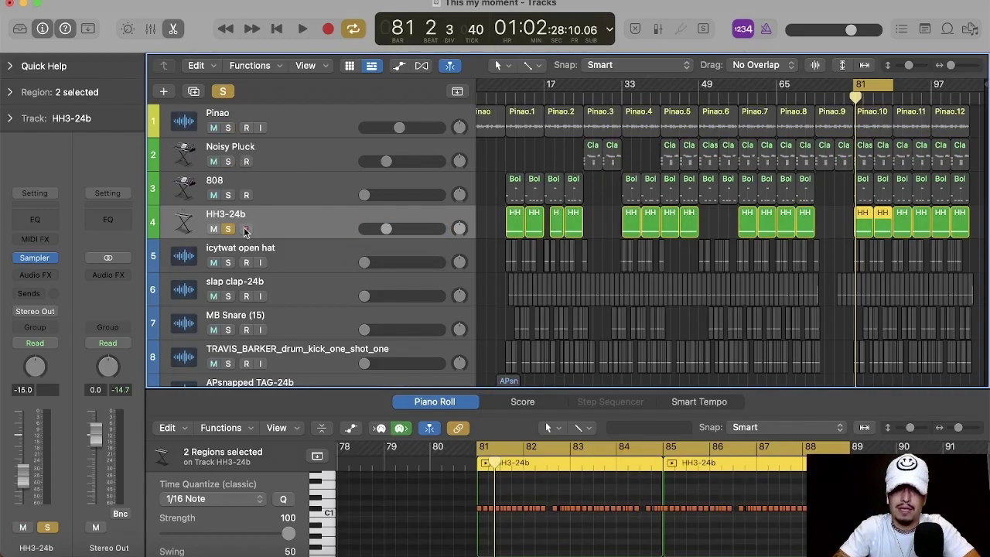
pyautogui.click(228, 161)
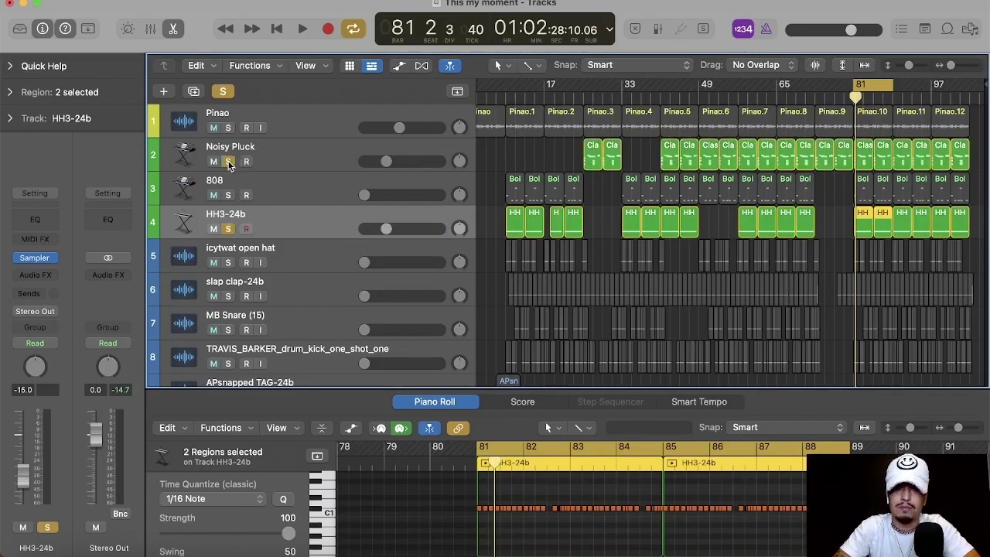
pyautogui.click(228, 127)
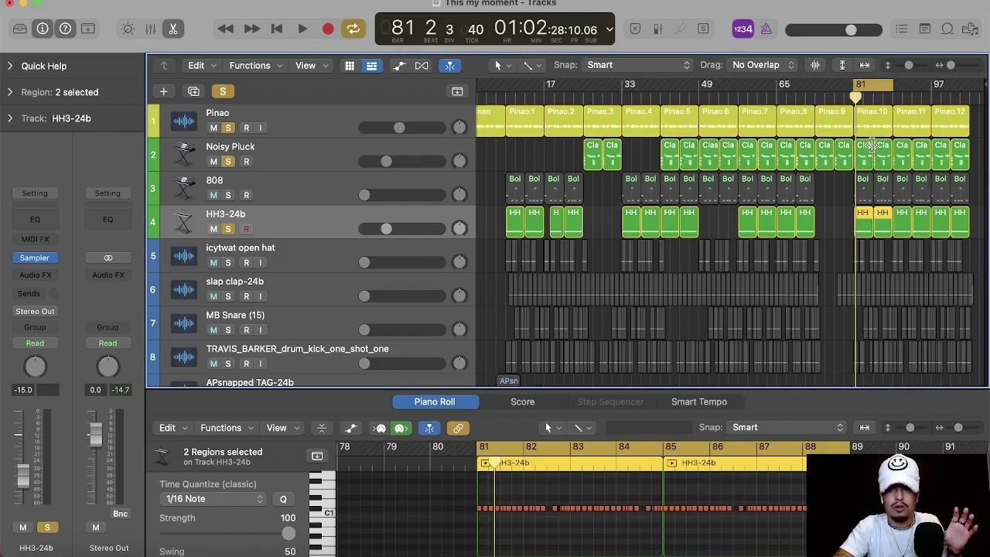
# Step: Turn the Pinao and Noisy Pluck solos off and back on
pyautogui.click(227, 127)
pyautogui.click(227, 161)
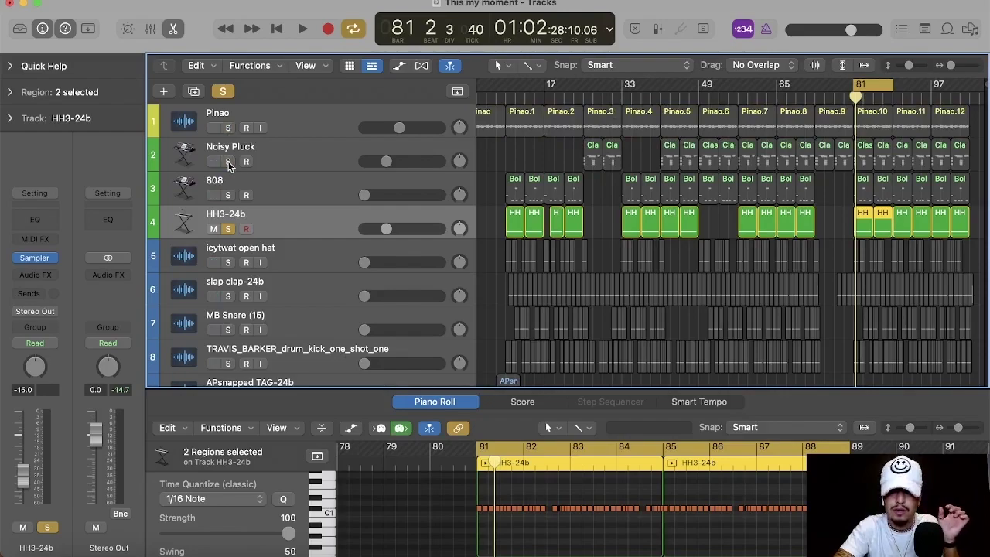
pyautogui.click(229, 146)
pyautogui.click(227, 128)
pyautogui.click(228, 161)
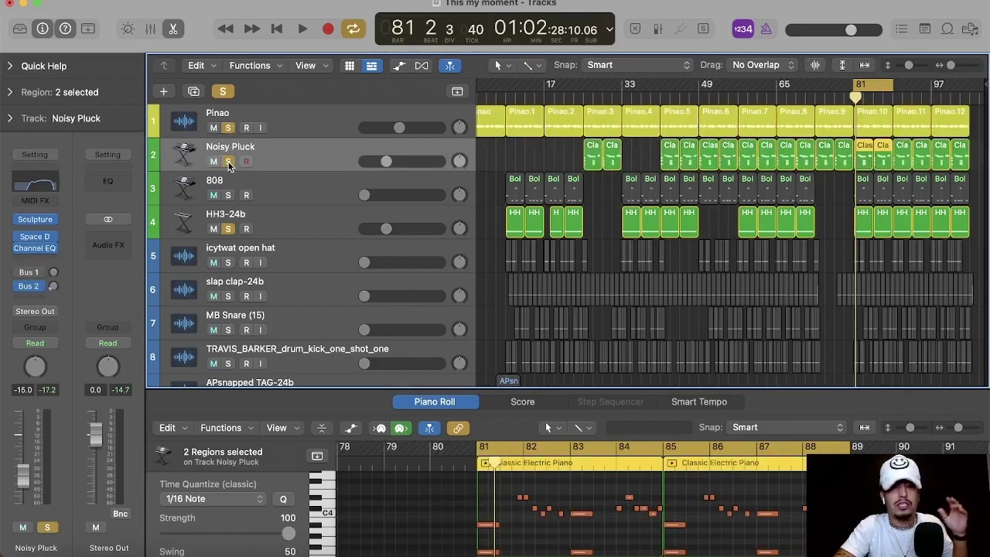
# Step: Start playback and insert a stereo Channel EQ on the HH3-24b track
pyautogui.click(311, 216)
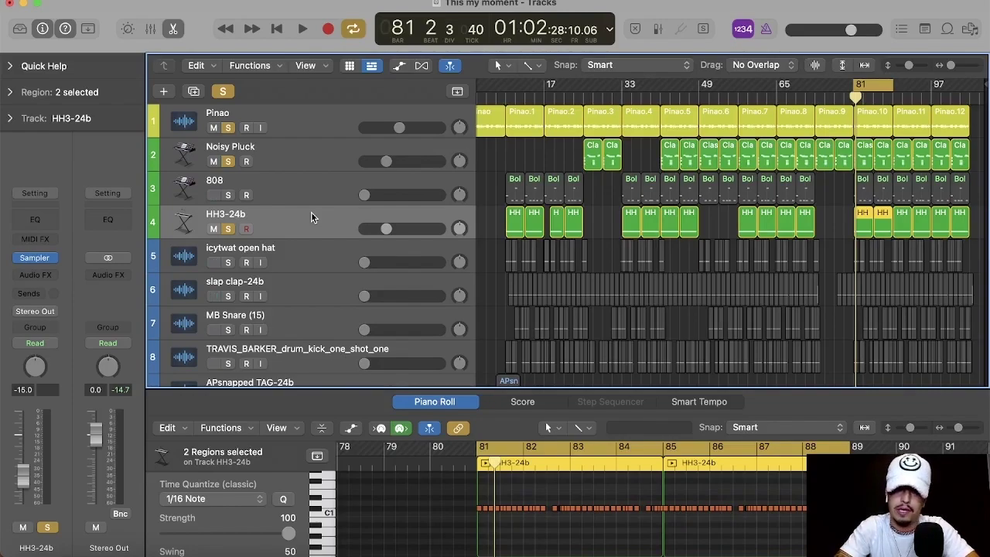
pyautogui.press('space')
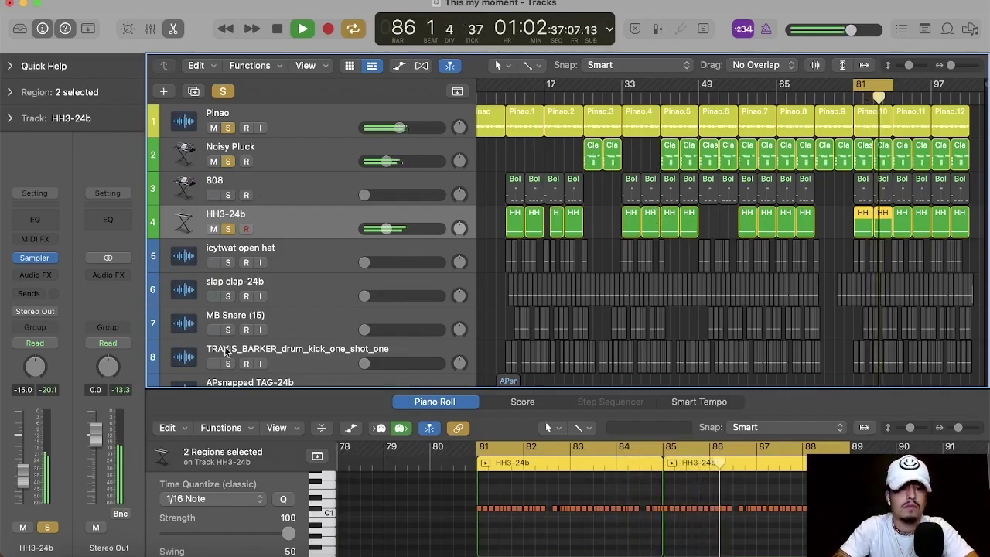
pyautogui.click(44, 279)
pyautogui.moveTo(58, 315)
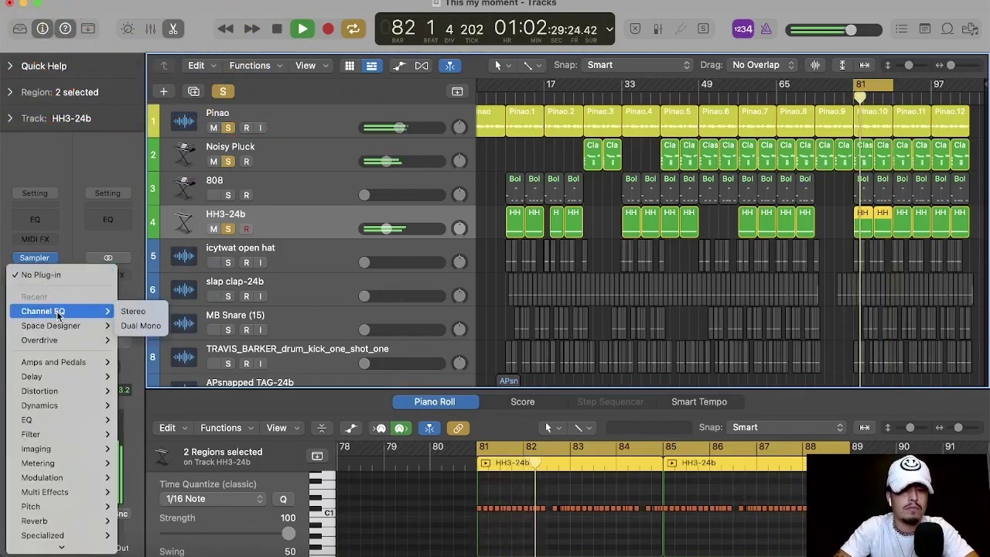
pyautogui.click(149, 314)
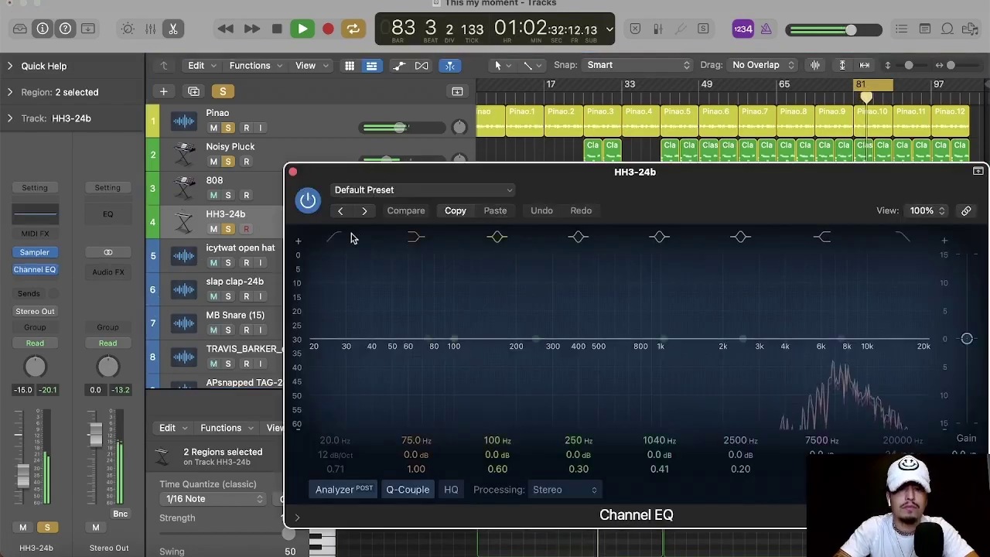
# Step: Set the HH3-24b EQ's low cut to 3920 Hz with 18 dB/Oct and Q 0.71, boost its high shelf at 8250 Hz, and close it
pyautogui.click(345, 239)
pyautogui.moveTo(337, 440); pyautogui.dragTo(337, 403)
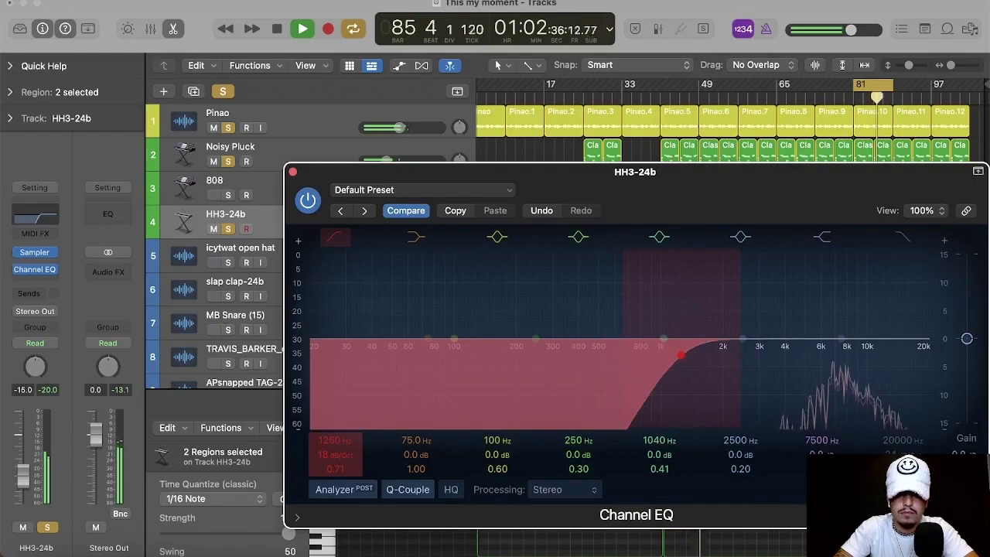
pyautogui.moveTo(337, 402); pyautogui.dragTo(337, 379)
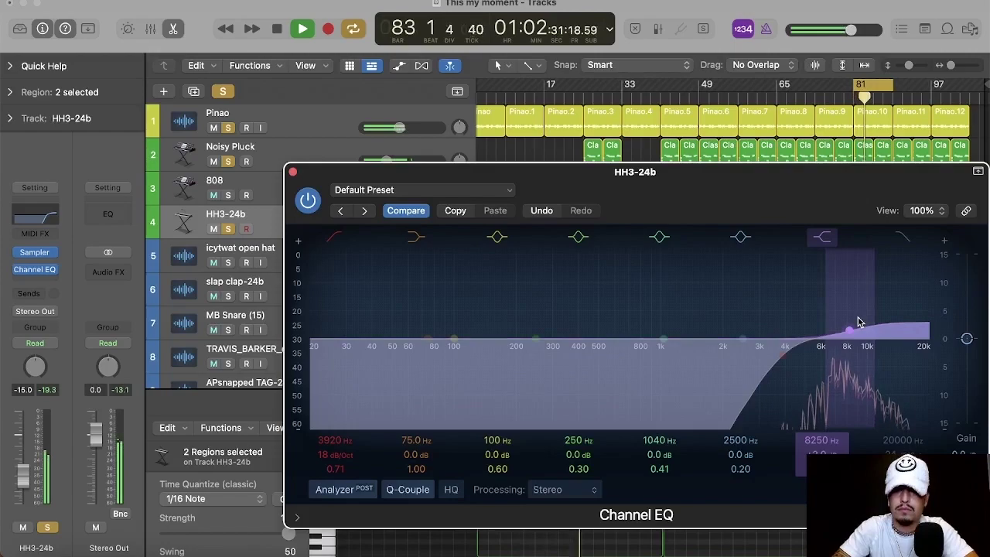
pyautogui.click(310, 200)
pyautogui.click(292, 170)
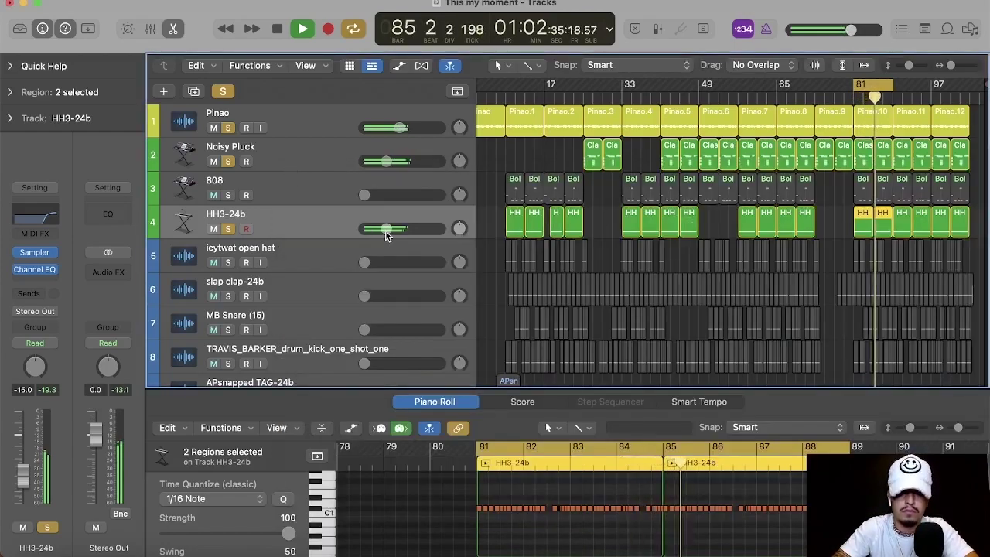
# Step: Solo the icytwat open hat track and insert a stereo Channel EQ on it
pyautogui.click(228, 262)
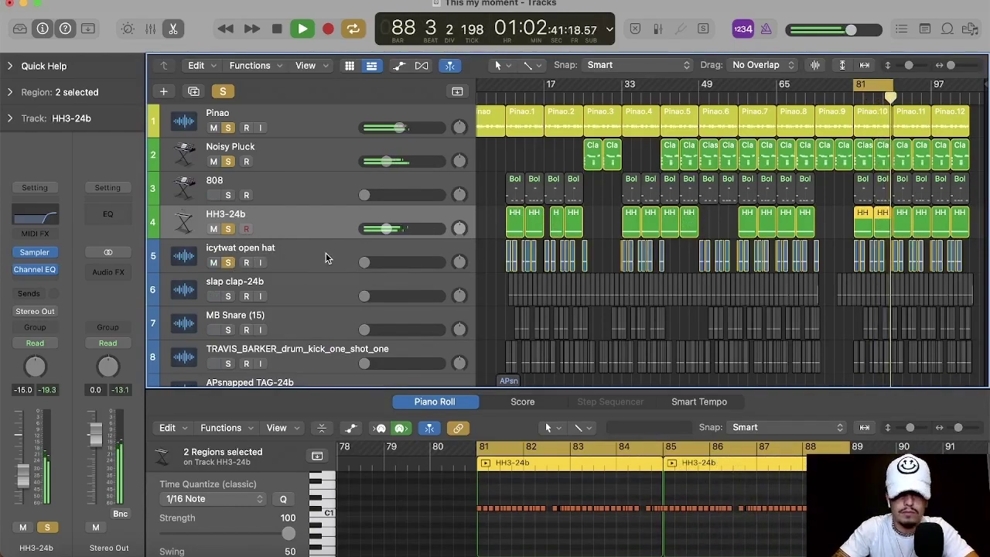
pyautogui.click(333, 260)
pyautogui.click(49, 275)
pyautogui.moveTo(46, 311)
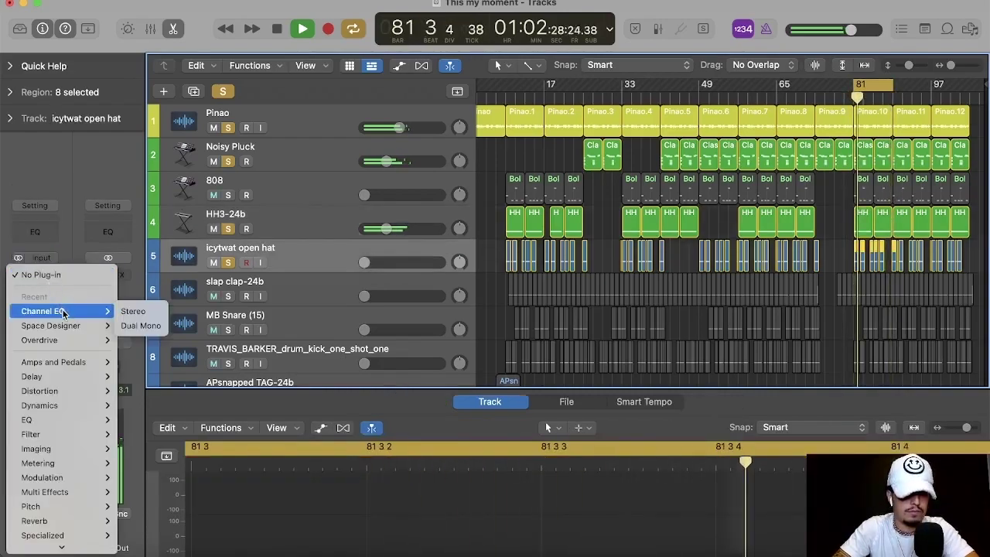
pyautogui.click(132, 311)
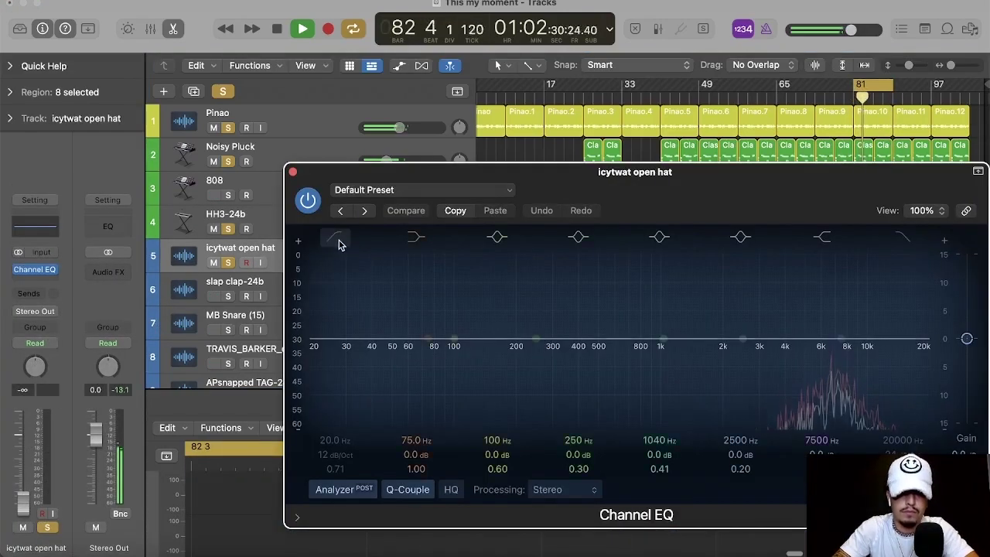
# Step: Enable the open hat EQ's low cut with 12 dB/Oct and Q 0.71, and set the track's volume to -15.0 dB
pyautogui.click(334, 237)
pyautogui.moveTo(334, 438); pyautogui.dragTo(334, 371)
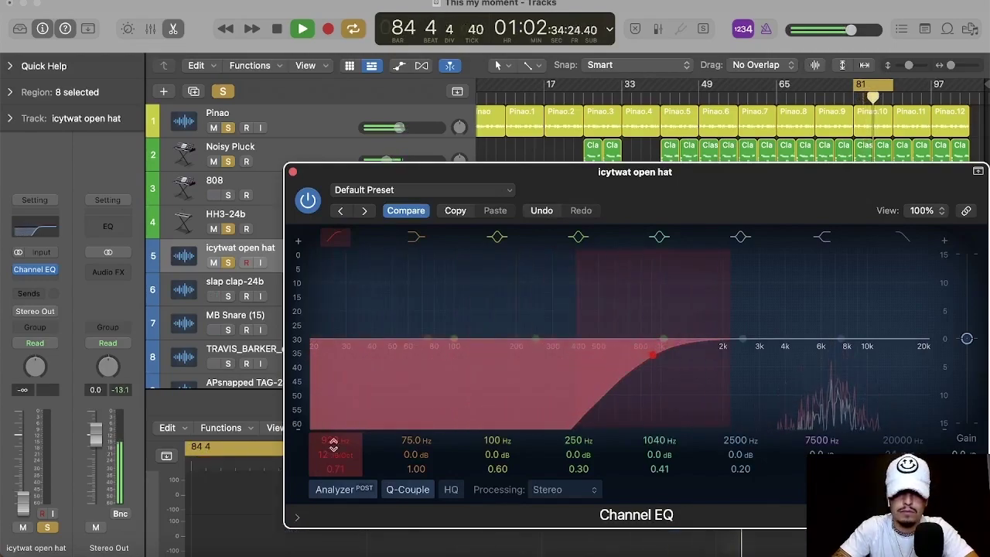
pyautogui.click(293, 172)
pyautogui.moveTo(365, 262); pyautogui.dragTo(386, 262)
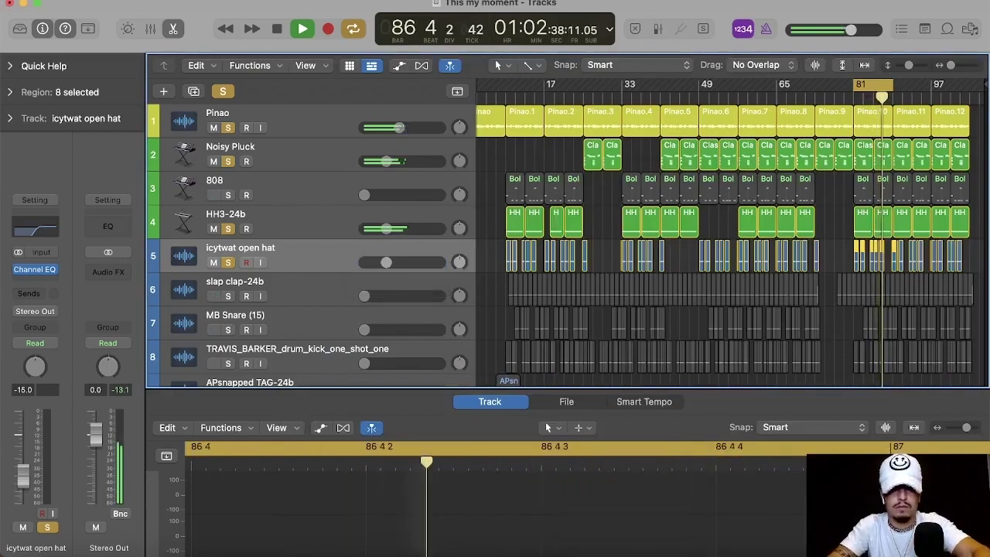
# Step: Move the open hat EQ's low cut to 2320 Hz, boost its high shelf at 5400 Hz, and close the plug-in
pyautogui.click(34, 269)
pyautogui.moveTo(652, 354); pyautogui.dragTo(736, 387)
pyautogui.moveTo(838, 344); pyautogui.dragTo(830, 325)
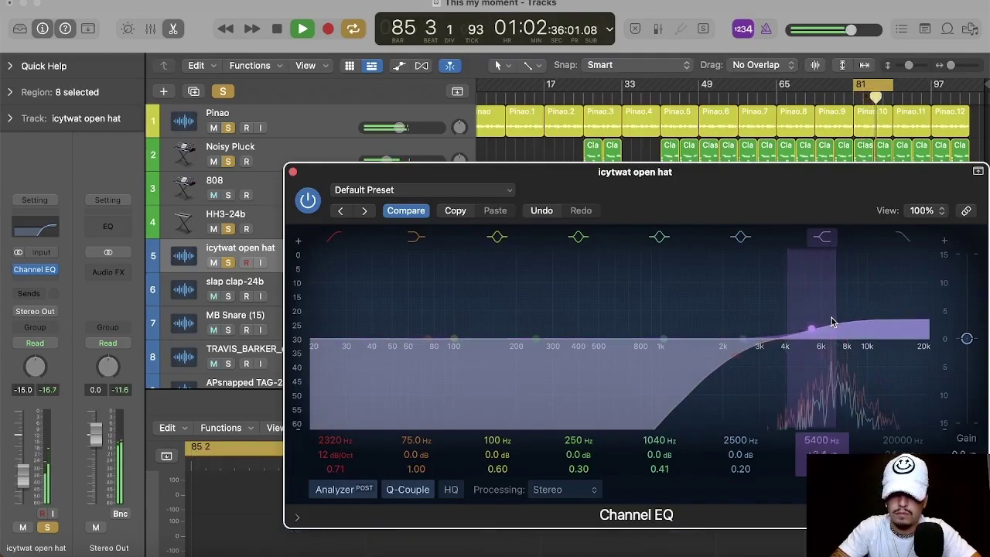
pyautogui.click(293, 172)
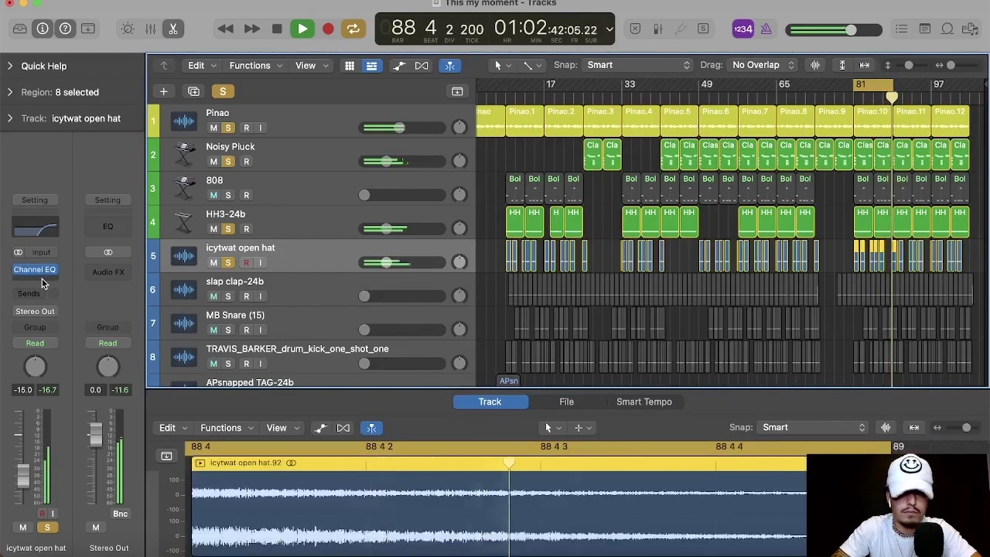
# Step: Insert a stereo Space Designer reverb after the Channel EQ on the icytwat open hat track
pyautogui.click(40, 282)
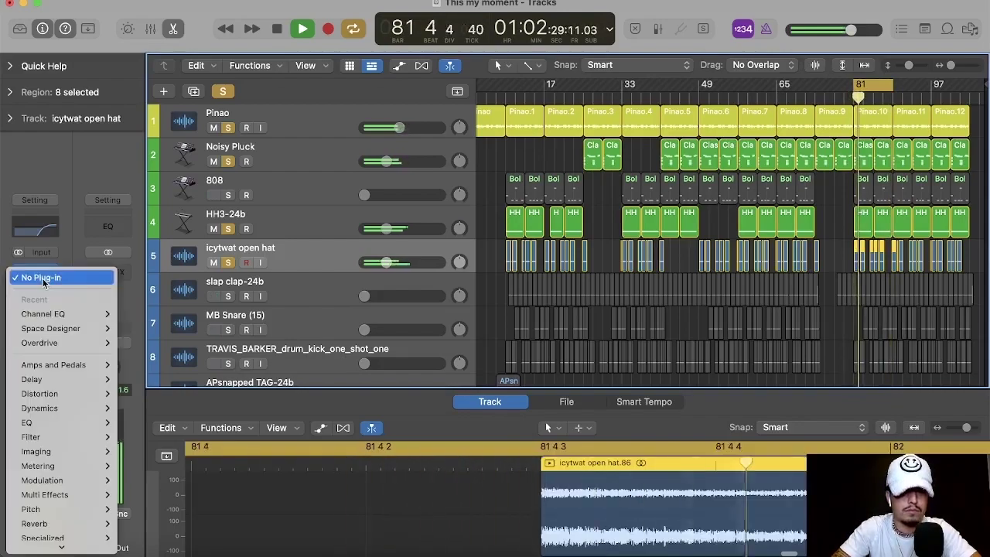
pyautogui.moveTo(66, 328)
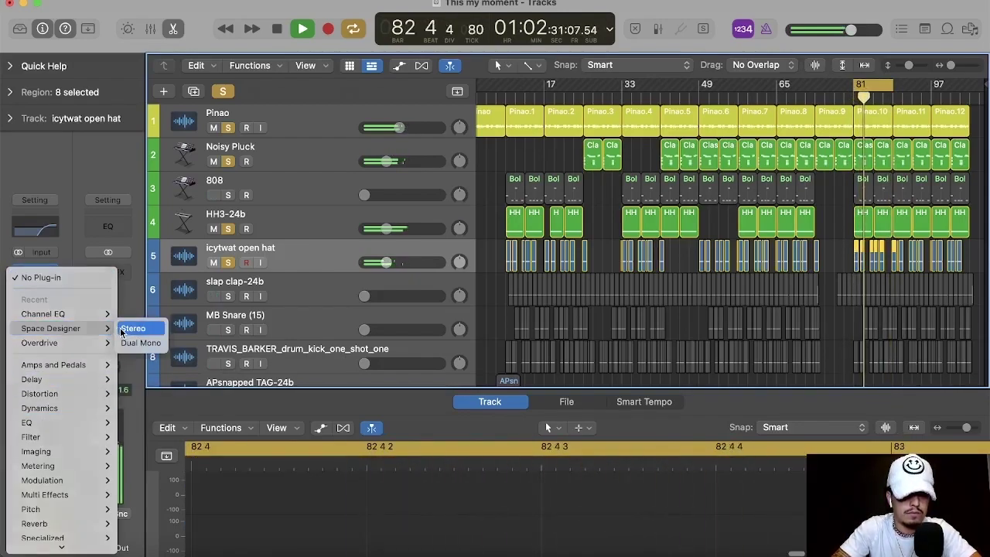
pyautogui.click(132, 325)
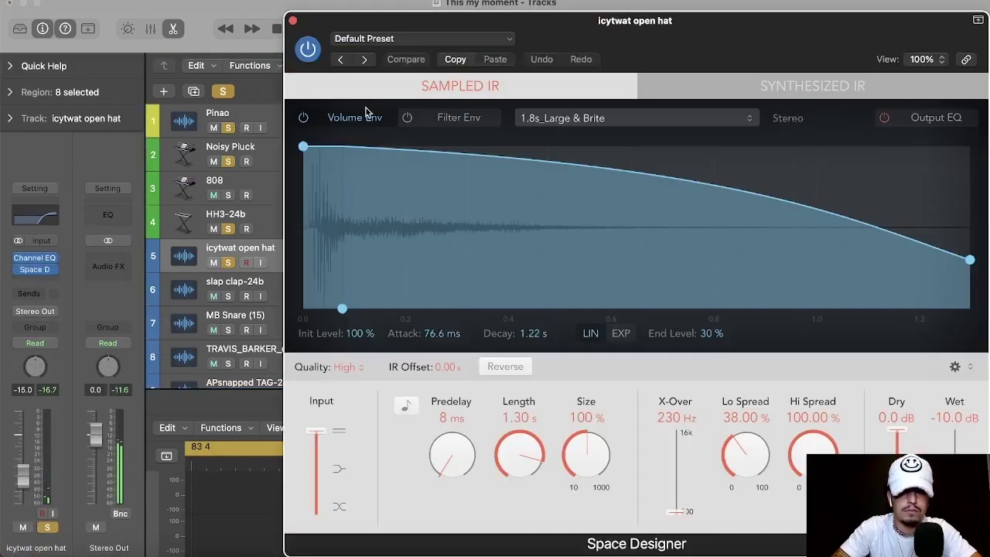
# Step: Load the impulse response 1.3s_Soft Plate.SDIR from 02 Medium Spaces, 03 Plate Reverbs into the open hat's Space Designer
pyautogui.click(612, 120)
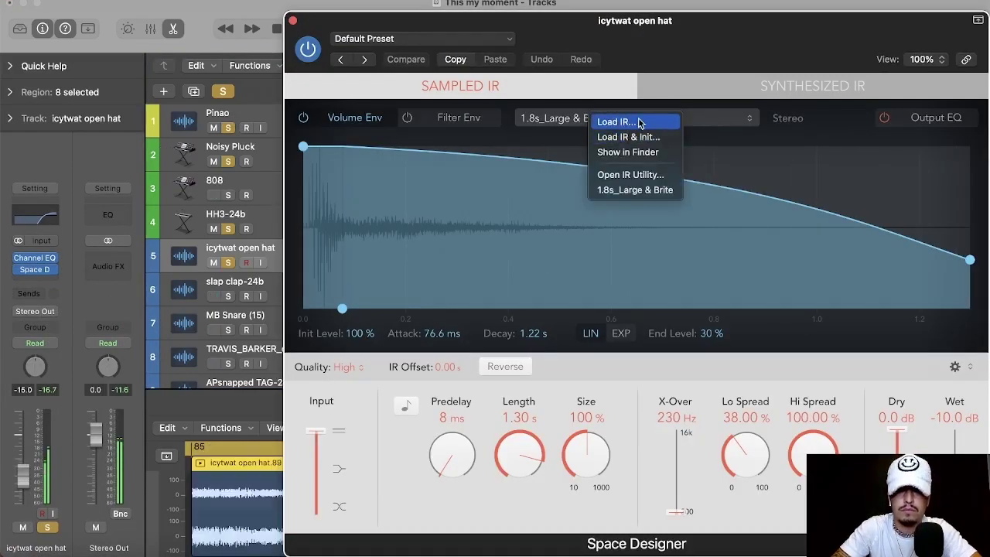
pyautogui.click(639, 126)
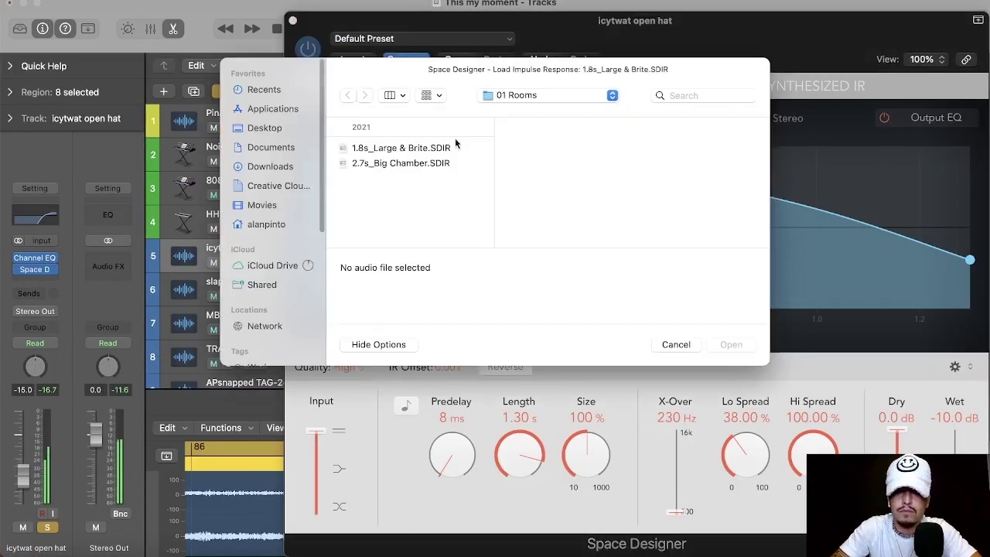
pyautogui.click(538, 99)
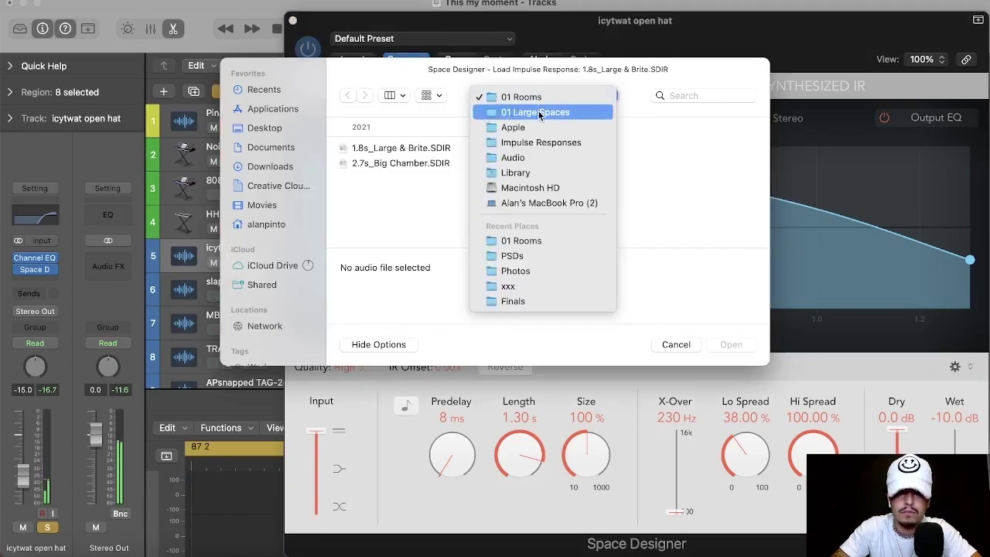
pyautogui.click(533, 127)
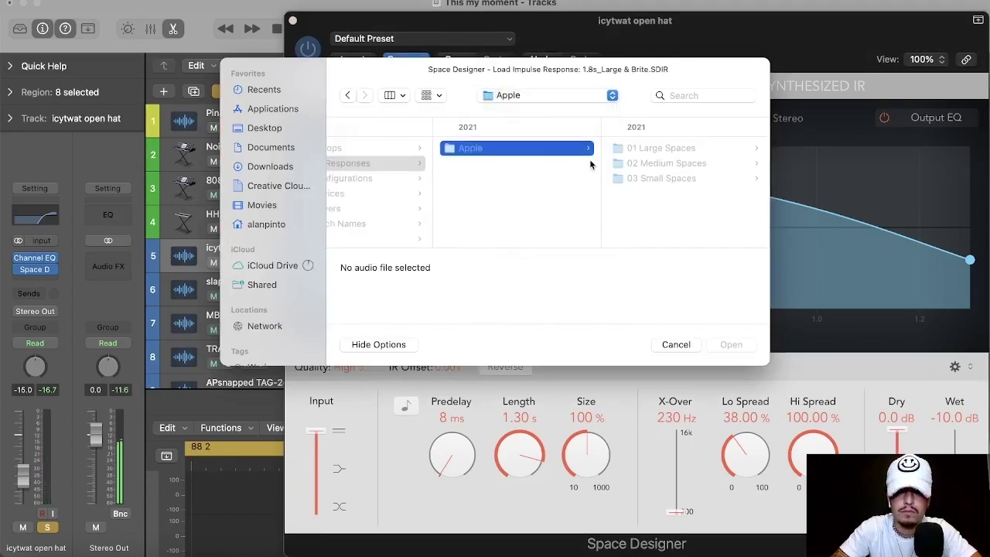
pyautogui.click(649, 164)
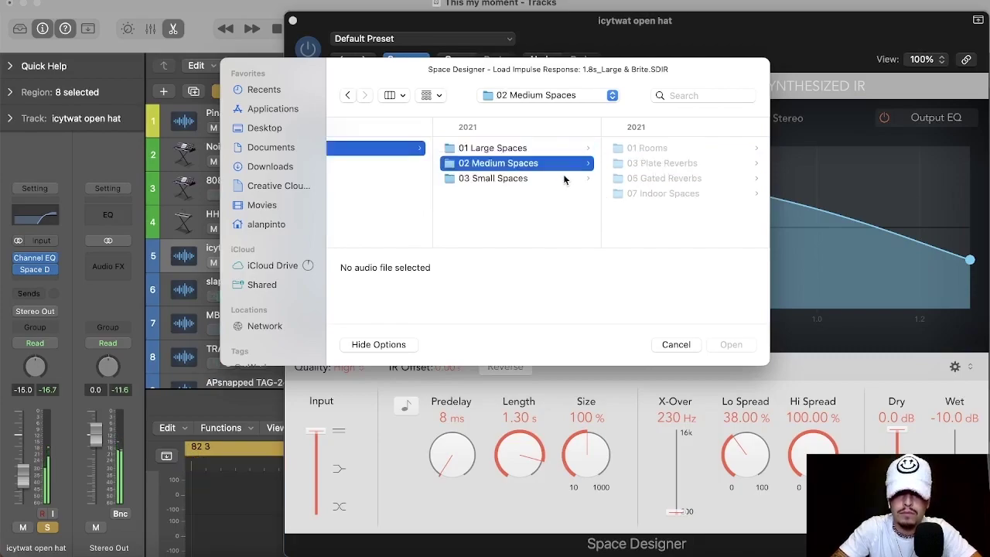
pyautogui.click(634, 165)
pyautogui.click(675, 144)
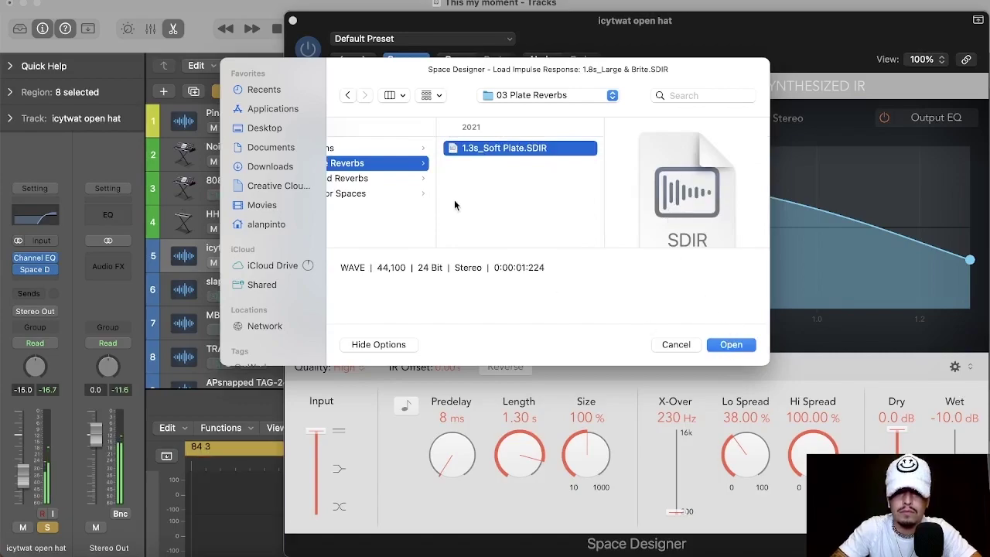
pyautogui.hscroll(-3, 454, 184)
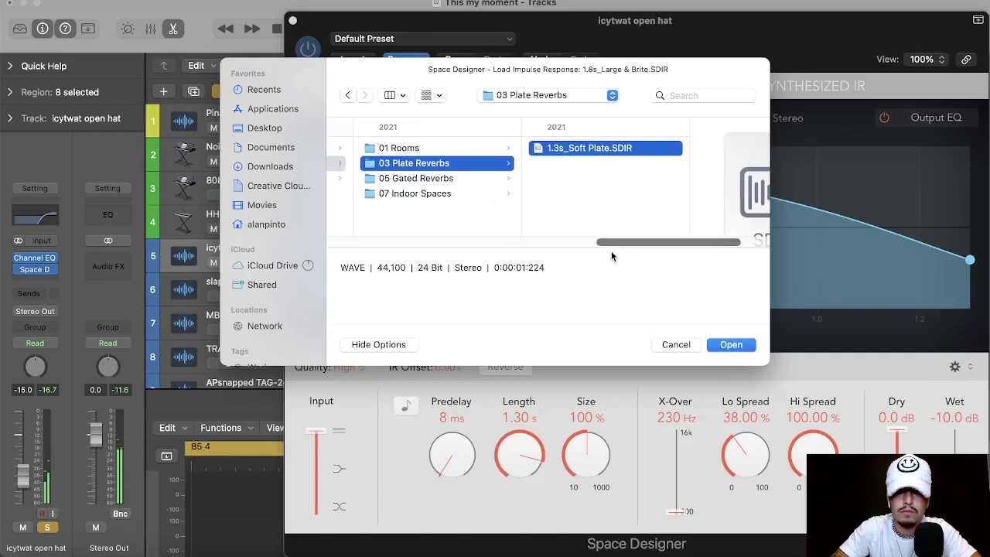
pyautogui.click(731, 344)
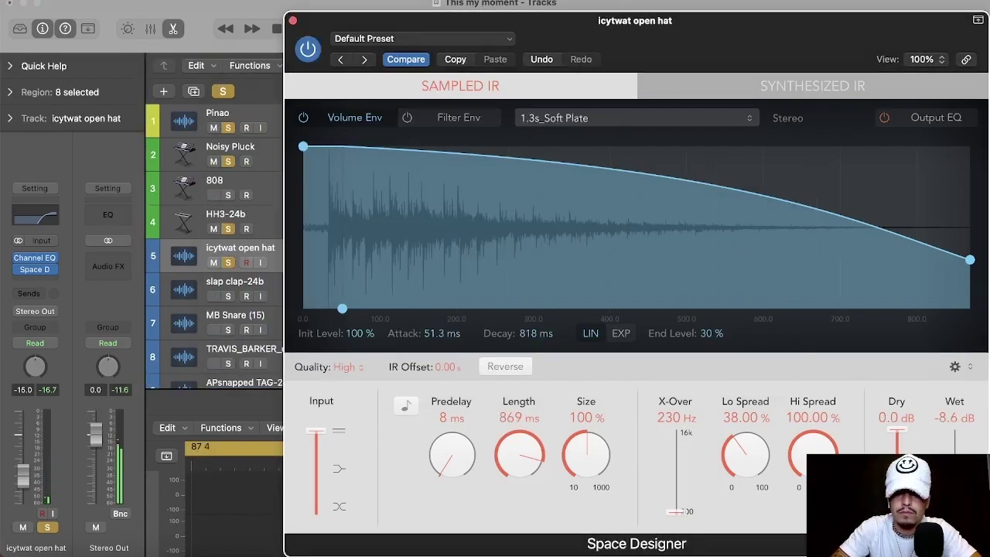
# Step: Set the open hat reverb's length to 698 ms and wet level to -22.0 dB, and close Space Designer
pyautogui.moveTo(956, 459); pyautogui.dragTo(958, 456)
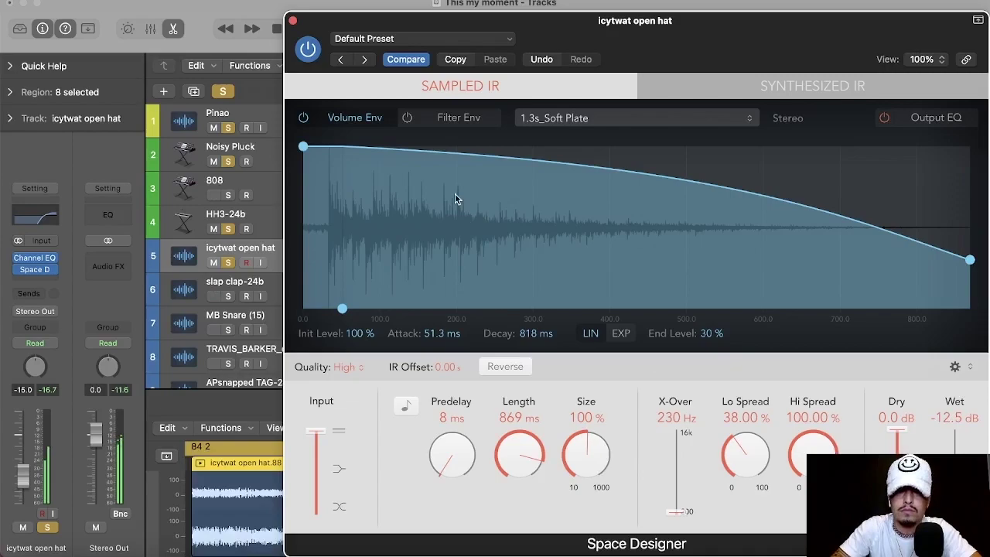
pyautogui.click(292, 21)
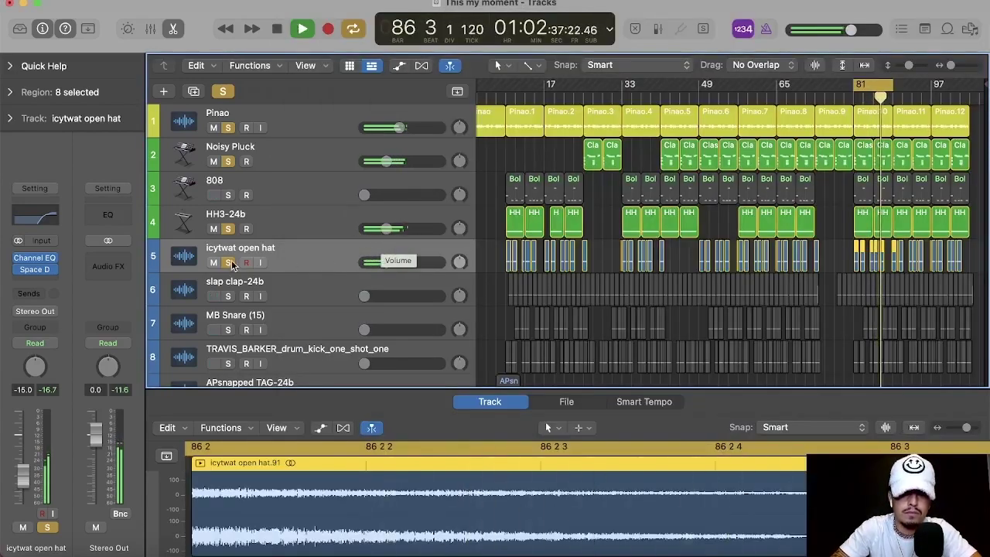
pyautogui.click(35, 271)
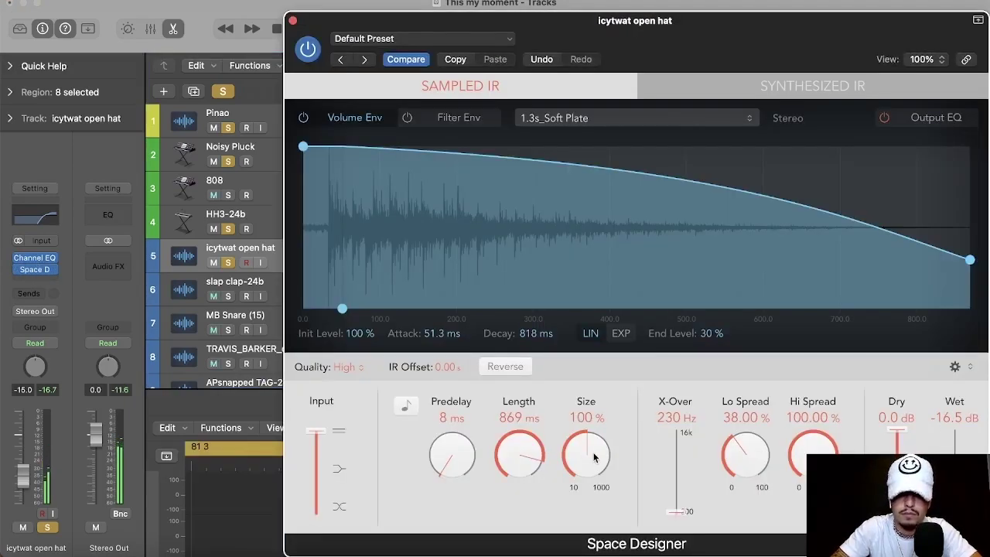
pyautogui.moveTo(504, 457); pyautogui.dragTo(504, 465)
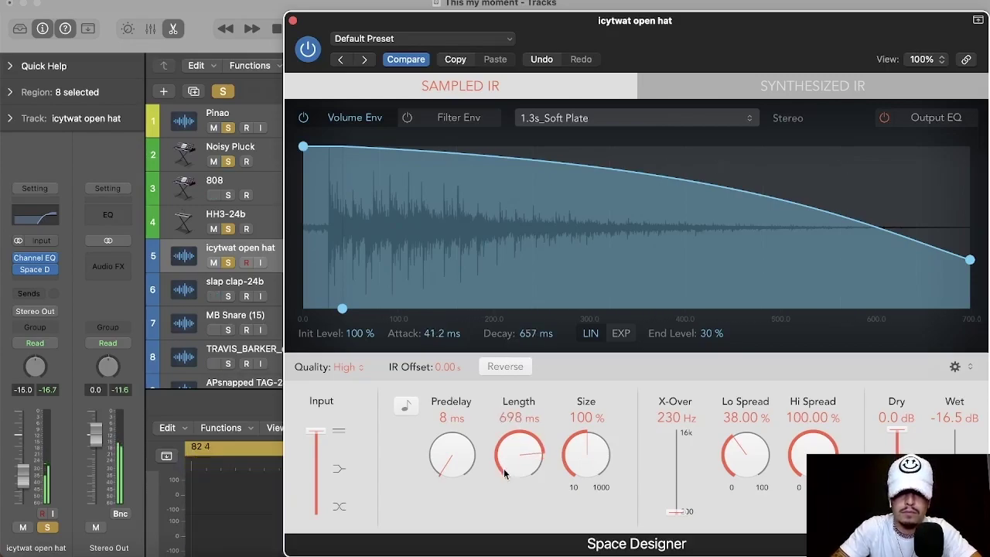
pyautogui.click(292, 23)
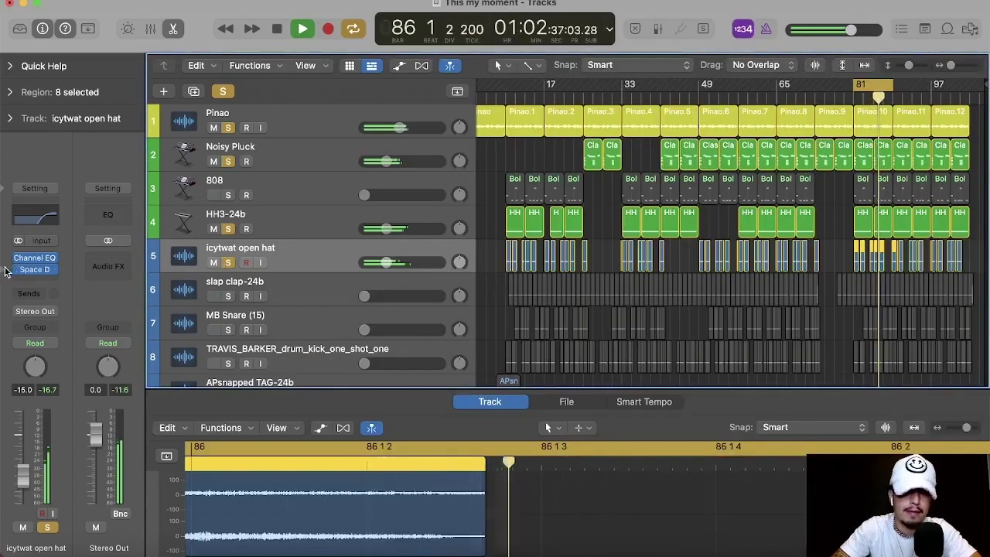
pyautogui.click(17, 269)
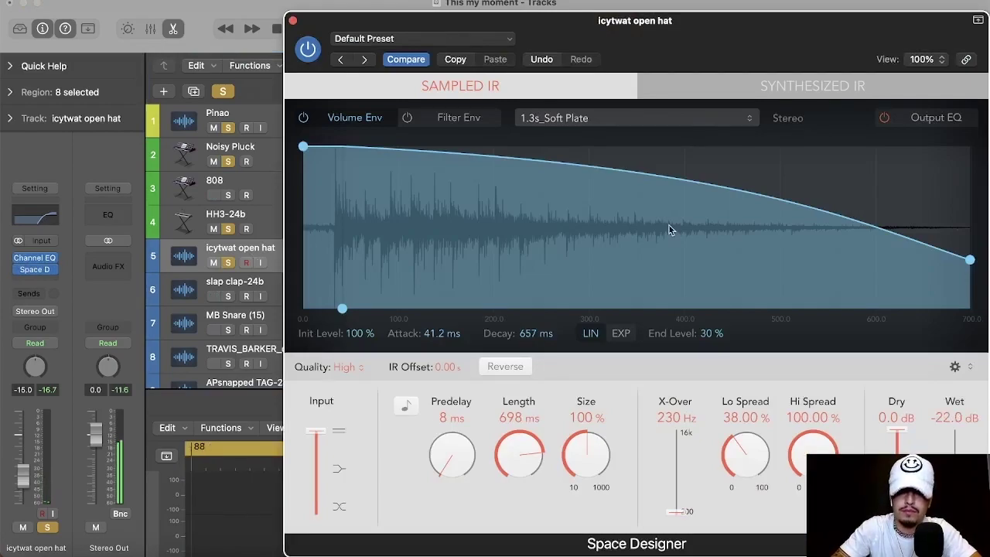
pyautogui.click(293, 21)
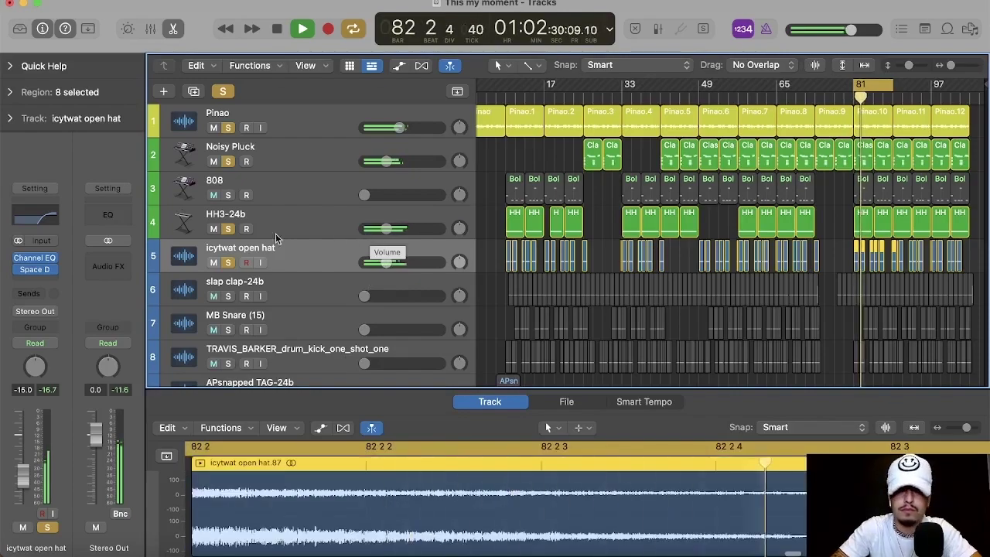
# Step: Raise the HH3-24b track's volume to -13.0 dB and the icytwat open hat's volume to -9.8 dB
pyautogui.click(403, 232)
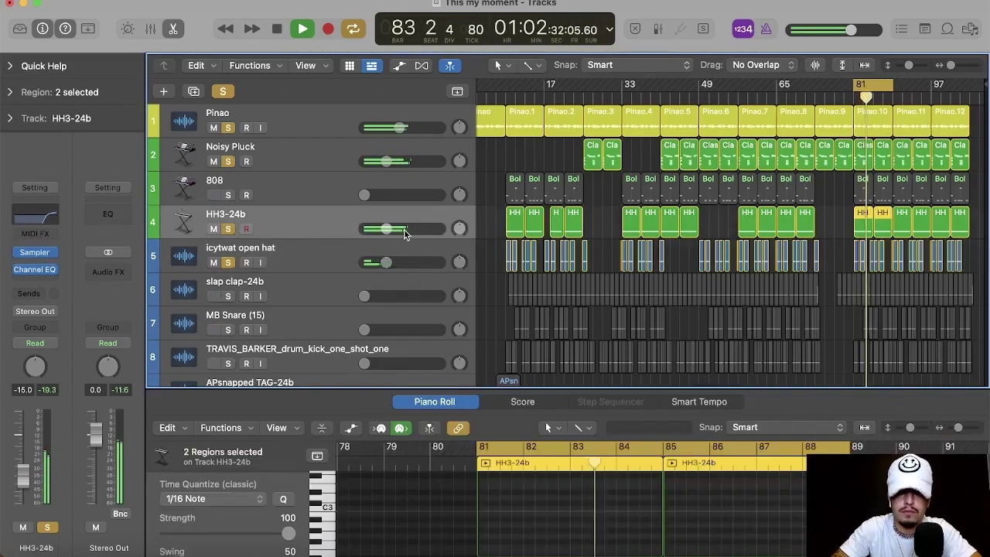
pyautogui.moveTo(403, 232); pyautogui.dragTo(408, 232)
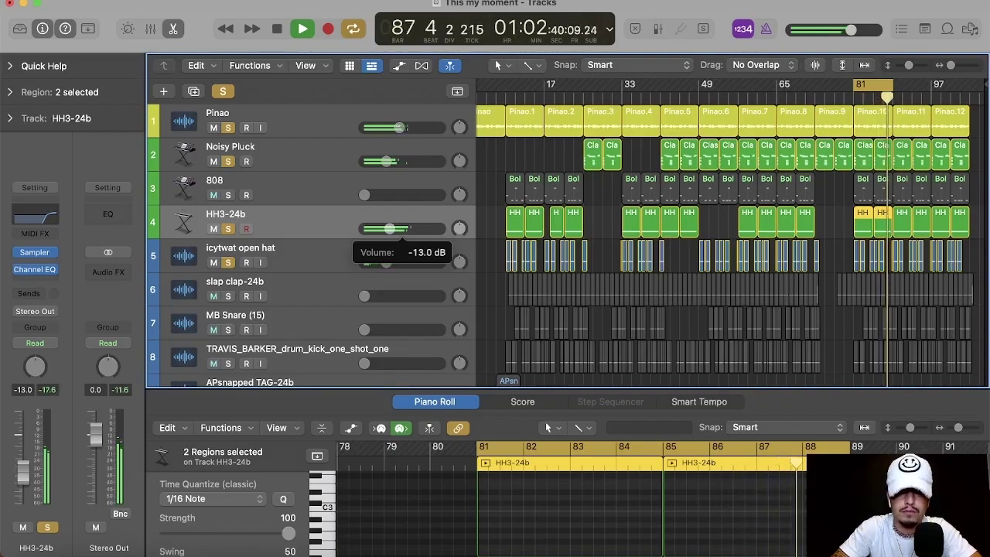
pyautogui.moveTo(390, 266); pyautogui.dragTo(390, 266)
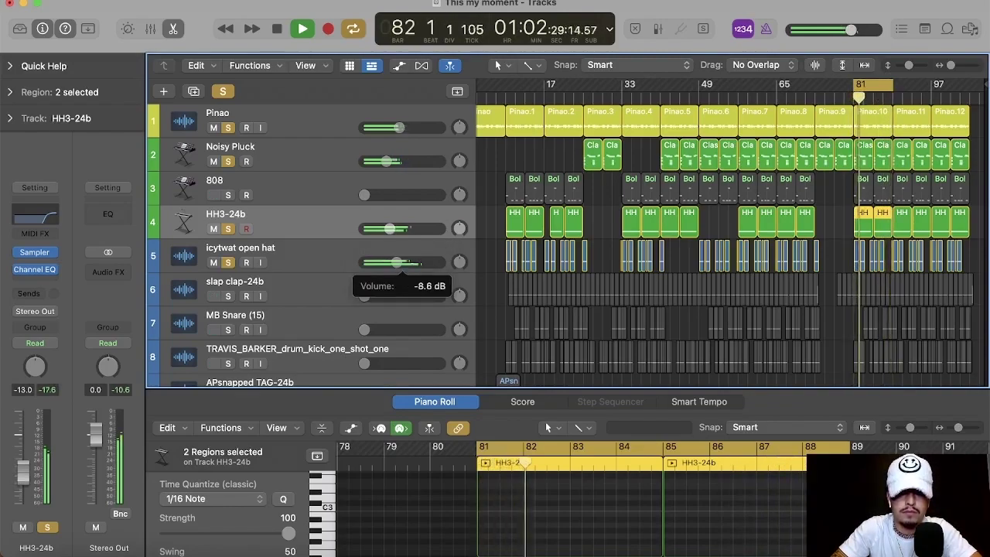
pyautogui.moveTo(395, 262); pyautogui.dragTo(411, 263)
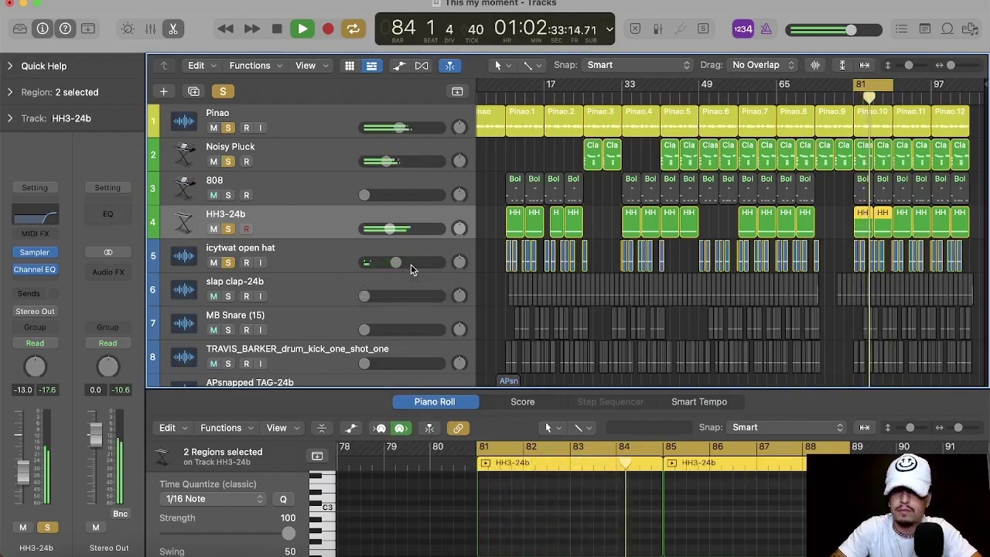
pyautogui.moveTo(398, 263); pyautogui.dragTo(398, 263)
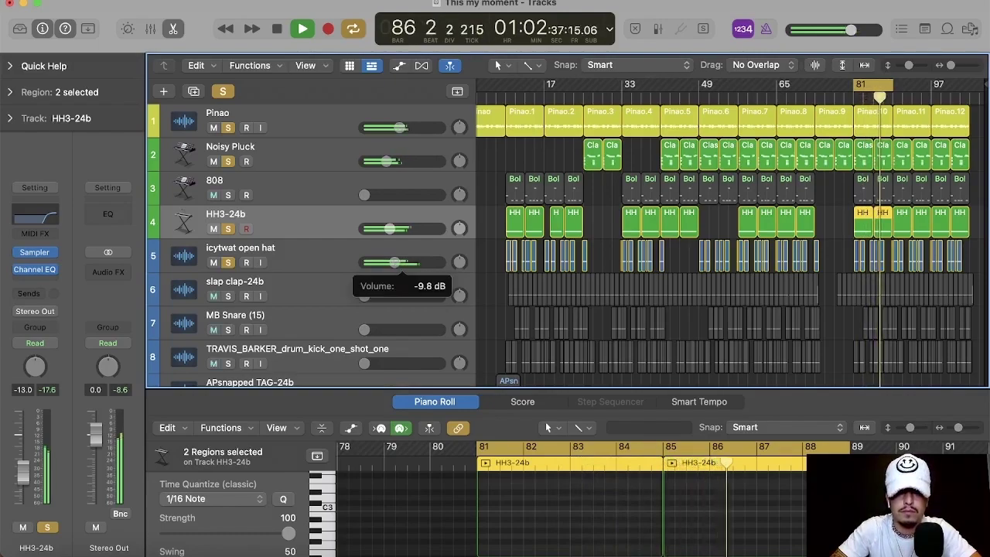
pyautogui.moveTo(394, 263); pyautogui.dragTo(394, 263)
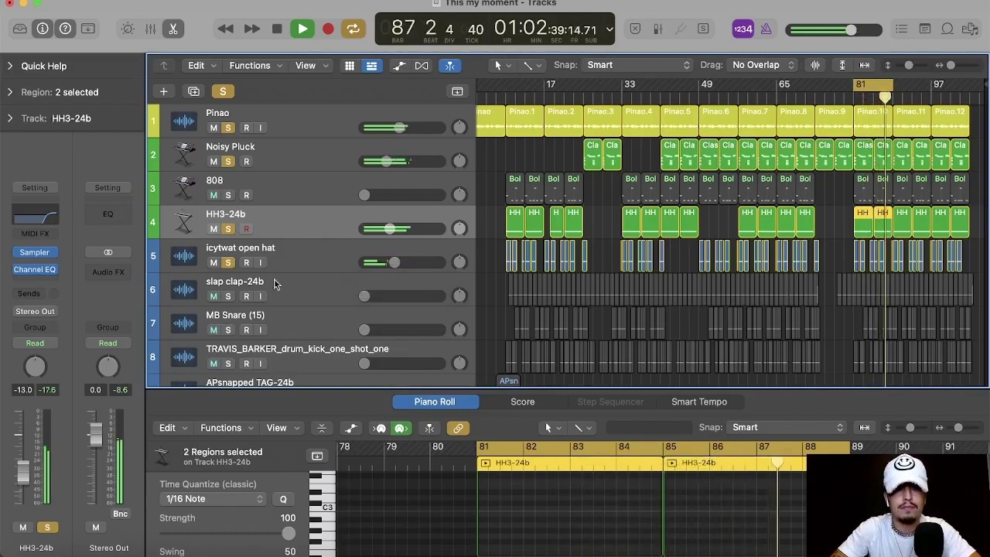
# Step: Solo the slap clap-24b track and set its volume to -15.0 dB
pyautogui.scroll(-2, 304, 281)
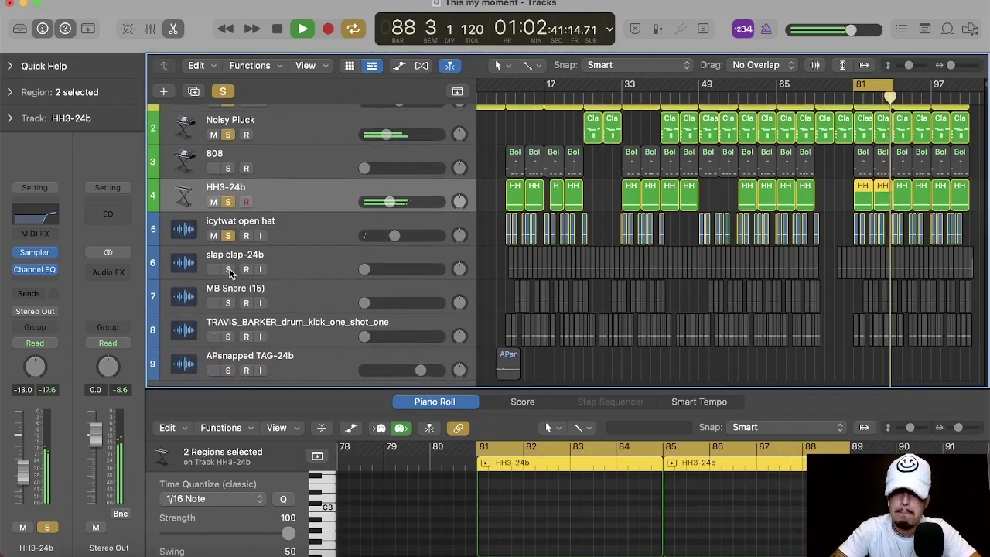
pyautogui.click(228, 269)
pyautogui.doubleClick(364, 269)
pyautogui.write('-0')
pyautogui.press('BackSpace')
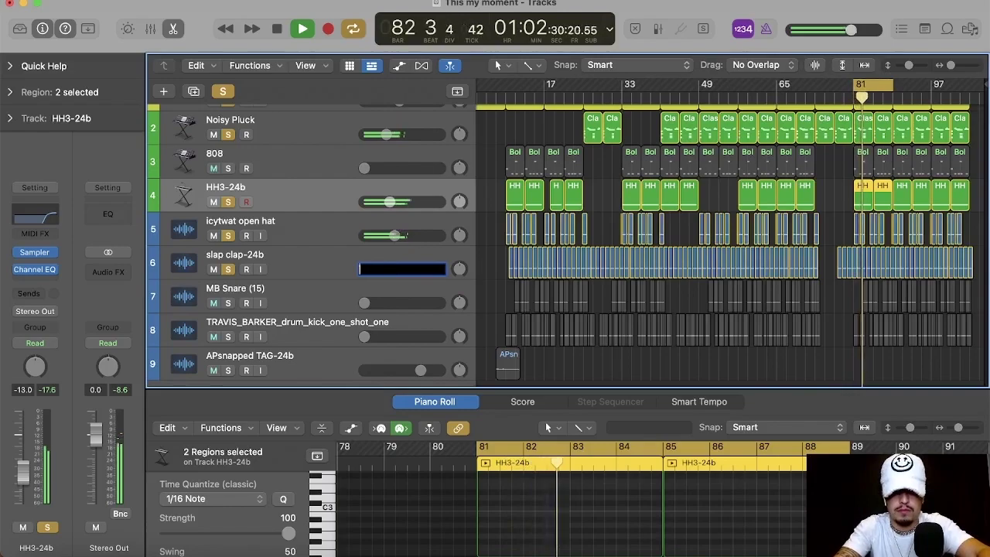
pyautogui.press('Return')
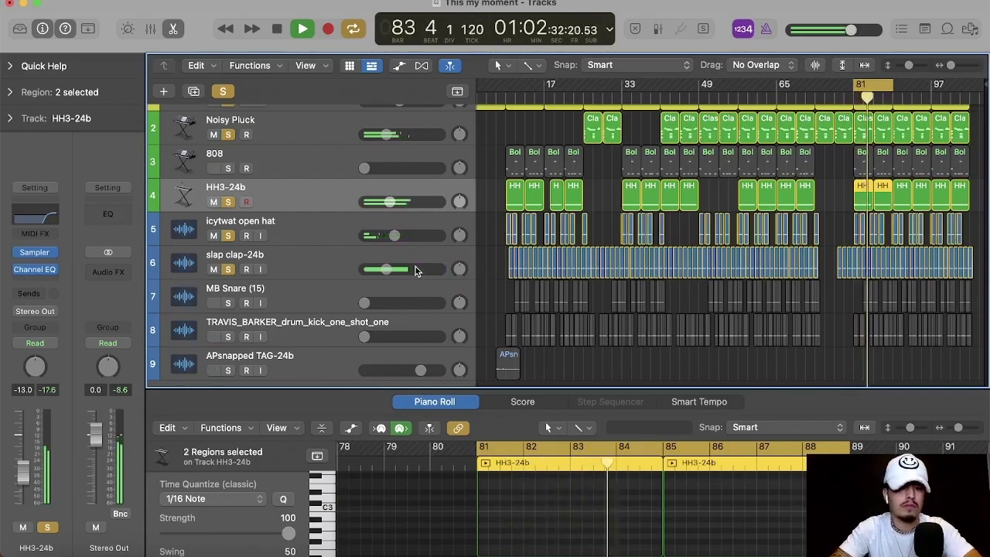
# Step: Insert a Channel EQ on the slap clap-24b track
pyautogui.click(317, 273)
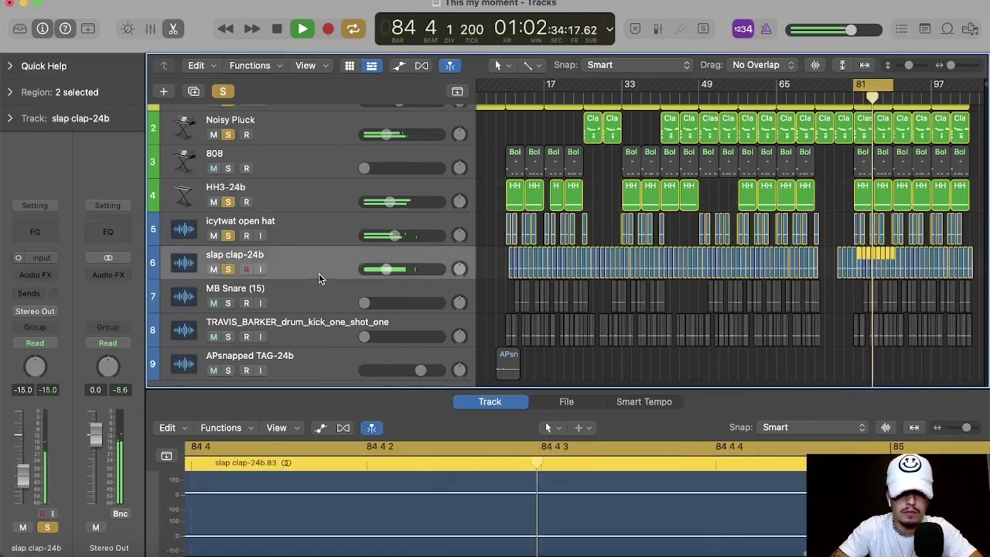
pyautogui.click(48, 275)
pyautogui.moveTo(77, 325)
pyautogui.click(132, 326)
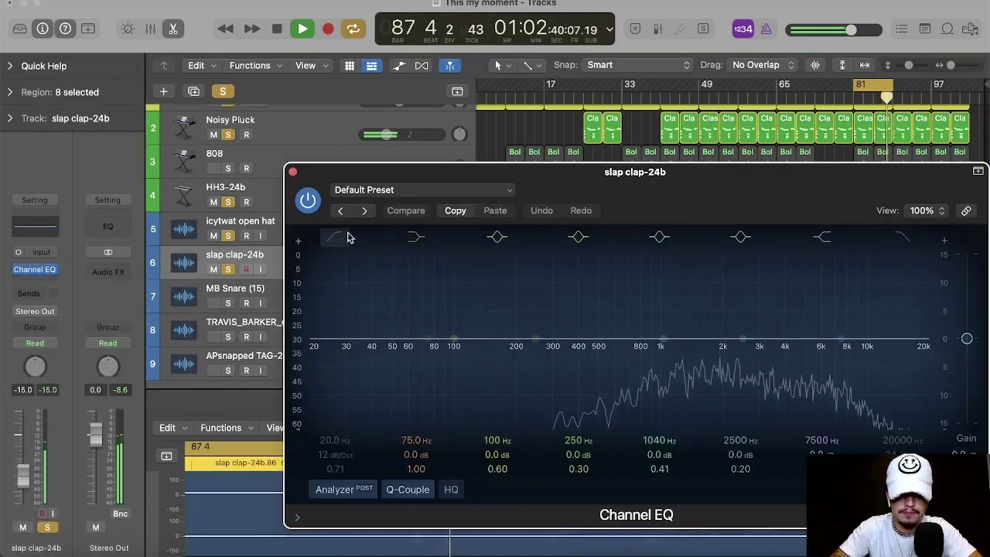
# Step: Enable the slap clap EQ's low cut at 310 Hz with 18 dB/Oct, and close the plug-in
pyautogui.click(347, 237)
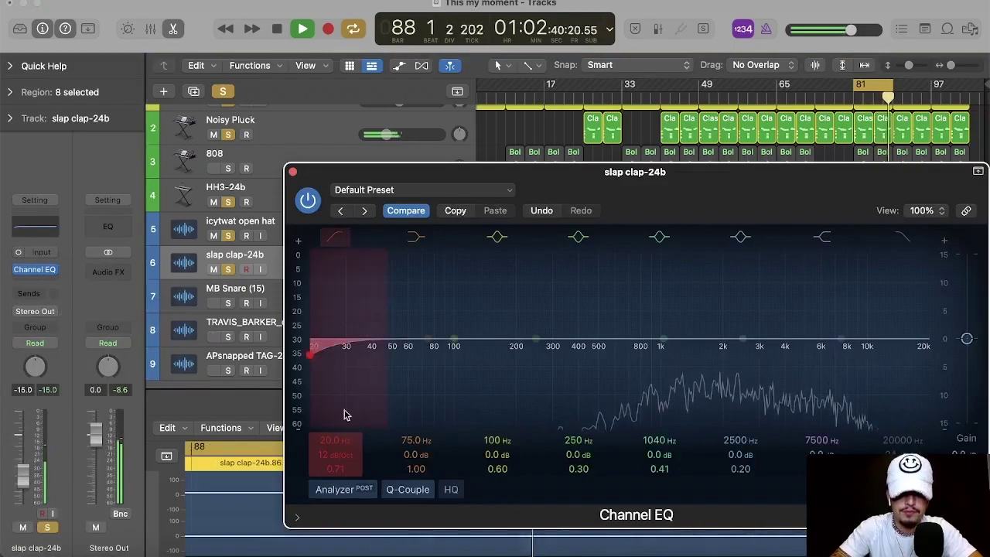
pyautogui.moveTo(335, 441); pyautogui.dragTo(335, 387)
pyautogui.moveTo(335, 454); pyautogui.dragTo(335, 447)
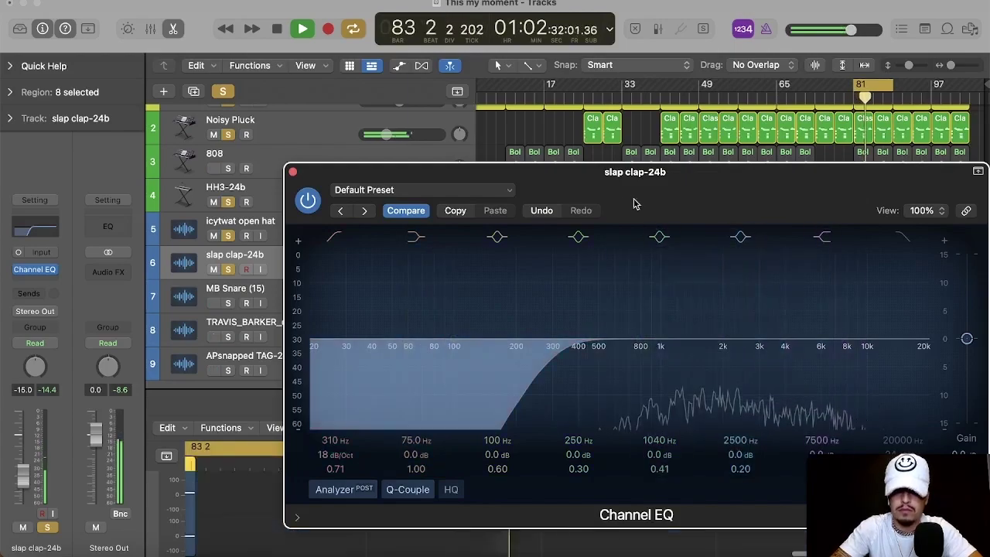
pyautogui.press('super+w')
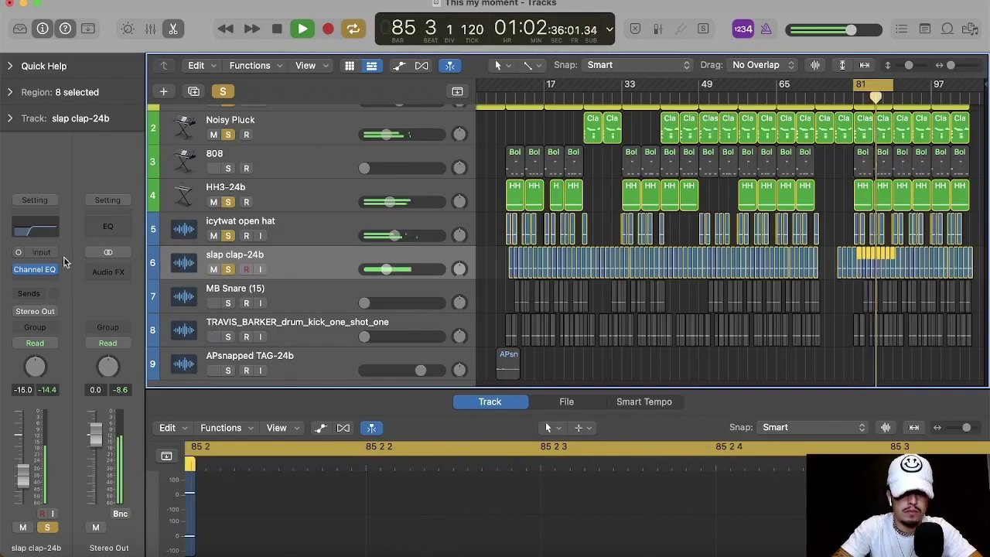
# Step: Boost the slap clap EQ by 3.9 dB at 2920 Hz with Q 0.64, add a high cut around 15.4 kHz, and close it
pyautogui.click(35, 269)
pyautogui.moveTo(756, 367); pyautogui.dragTo(756, 317)
pyautogui.moveTo(740, 468); pyautogui.dragTo(740, 452)
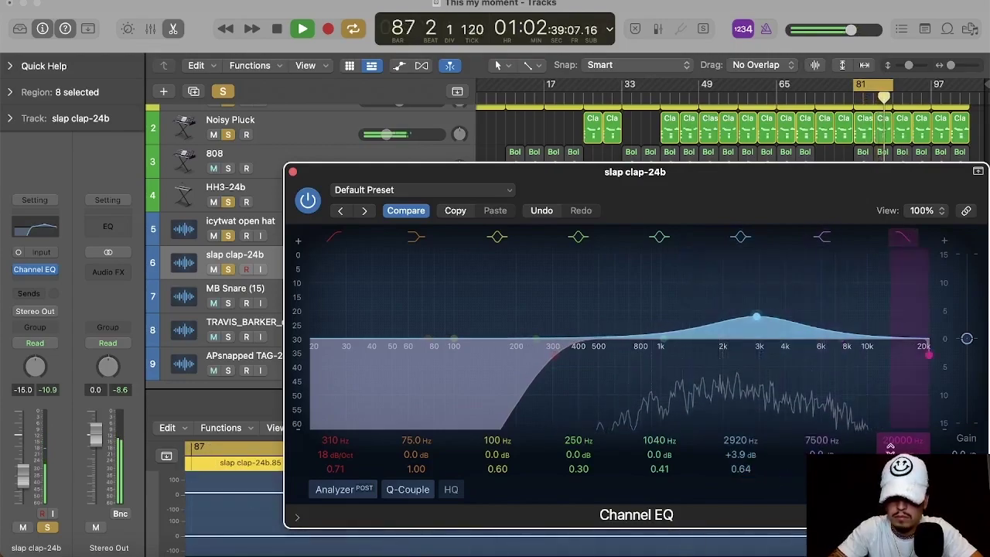
pyautogui.moveTo(890, 446); pyautogui.dragTo(904, 438)
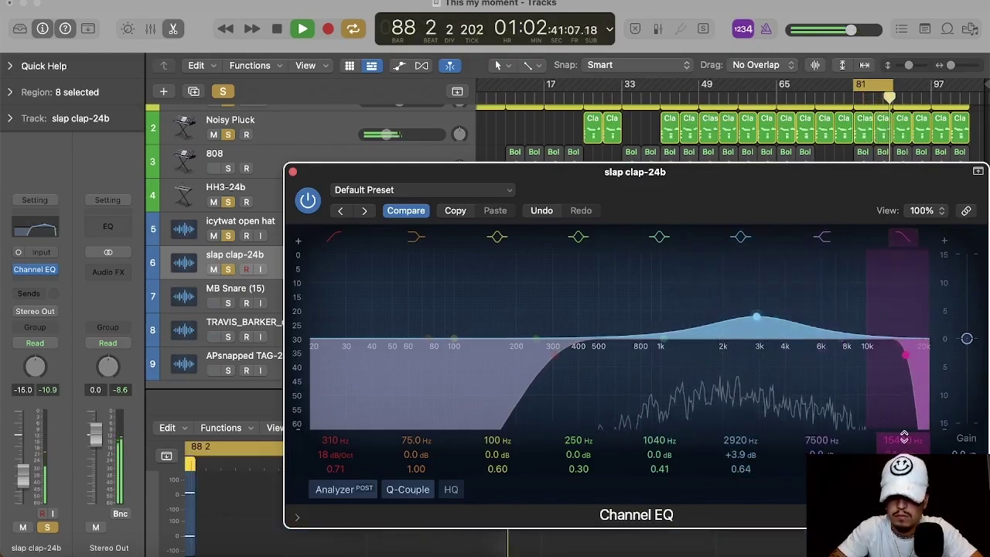
pyautogui.click(293, 171)
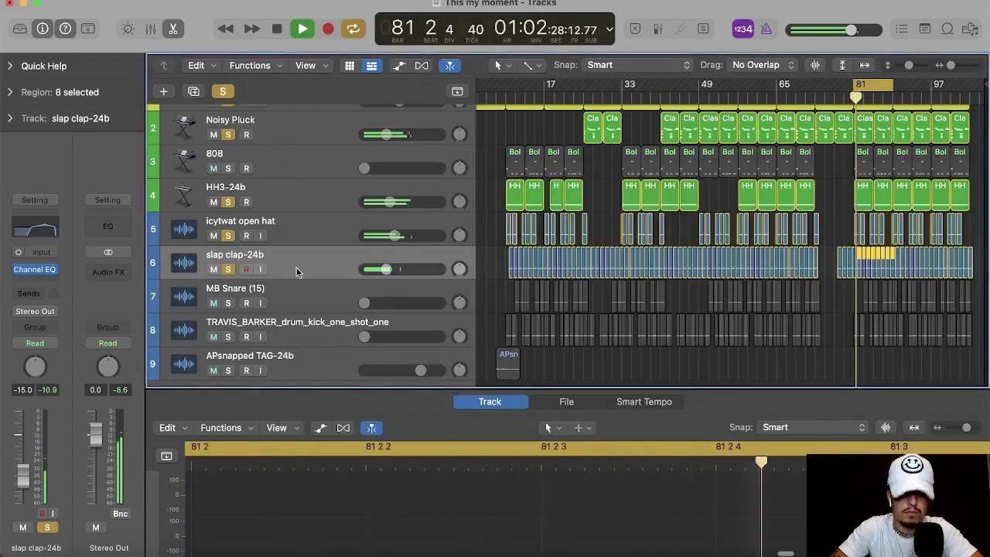
# Step: Solo the MB Snare (15) track and set its volume to -15.0 dB
pyautogui.click(378, 305)
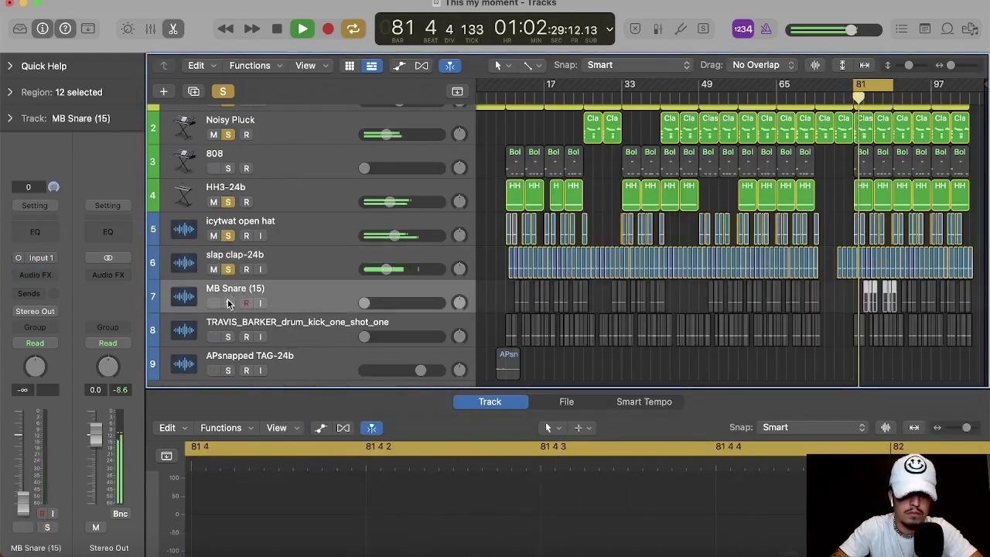
pyautogui.doubleClick(378, 303)
pyautogui.write('-15')
pyautogui.press('Return')
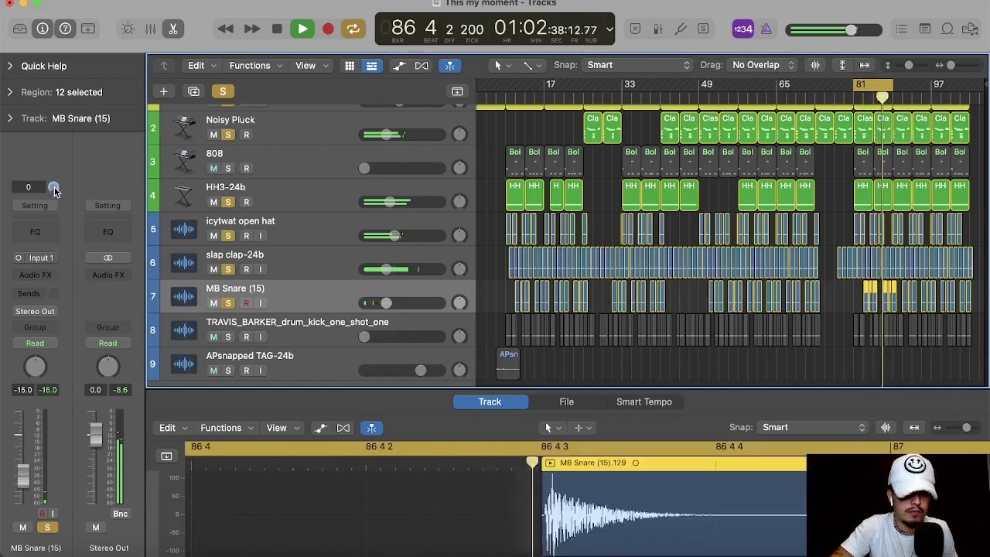
# Step: Insert a Channel EQ on the MB Snare (15) track and enable a 12 dB/Oct low cut at about 416 Hz
pyautogui.click(40, 276)
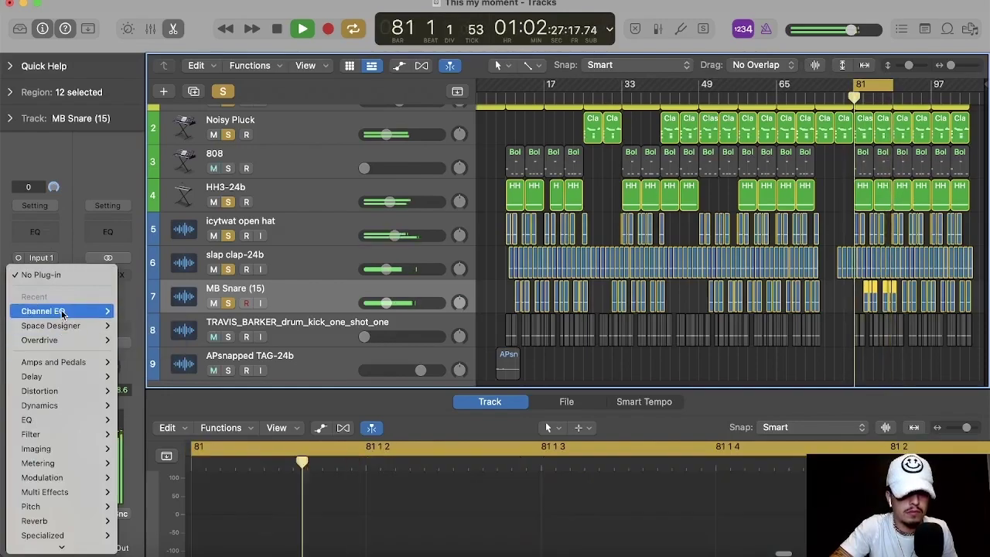
pyautogui.click(137, 311)
pyautogui.press('e')
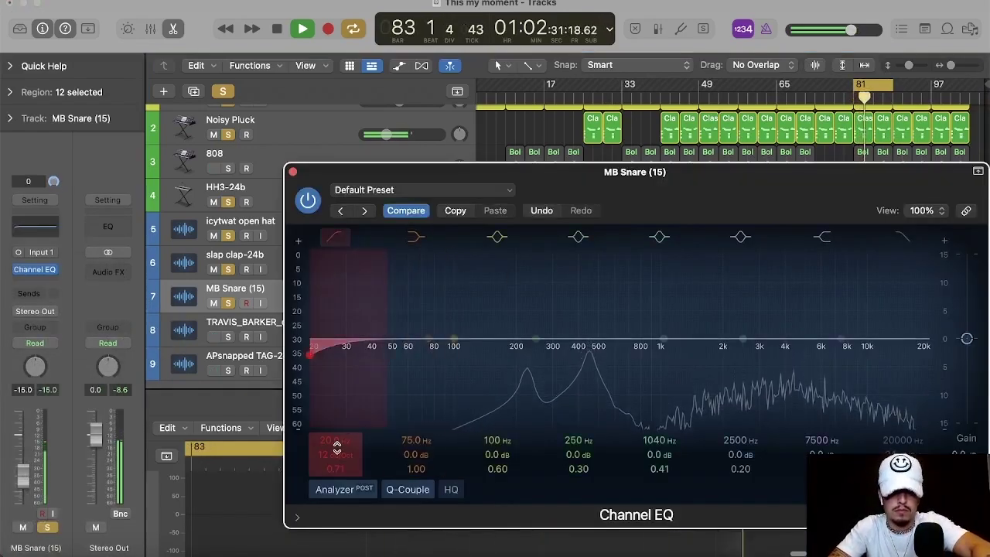
pyautogui.moveTo(345, 405); pyautogui.dragTo(587, 405)
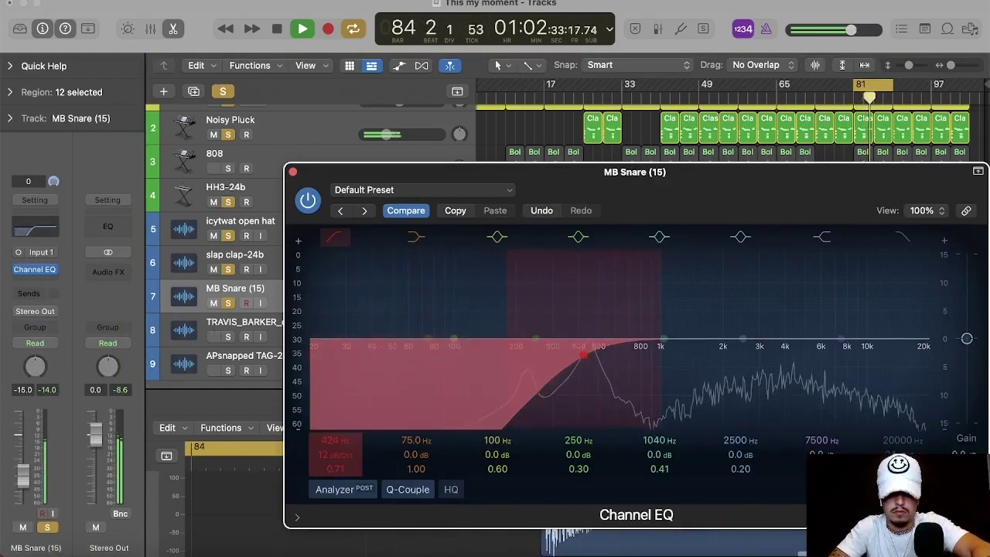
# Step: Boost the snare EQ by 3.9 dB at 7750 Hz with Q 0.46 and by 1.8 dB at 760 Hz with Q 1.20
pyautogui.moveTo(735, 349); pyautogui.dragTo(843, 317)
pyautogui.moveTo(661, 338); pyautogui.dragTo(641, 334)
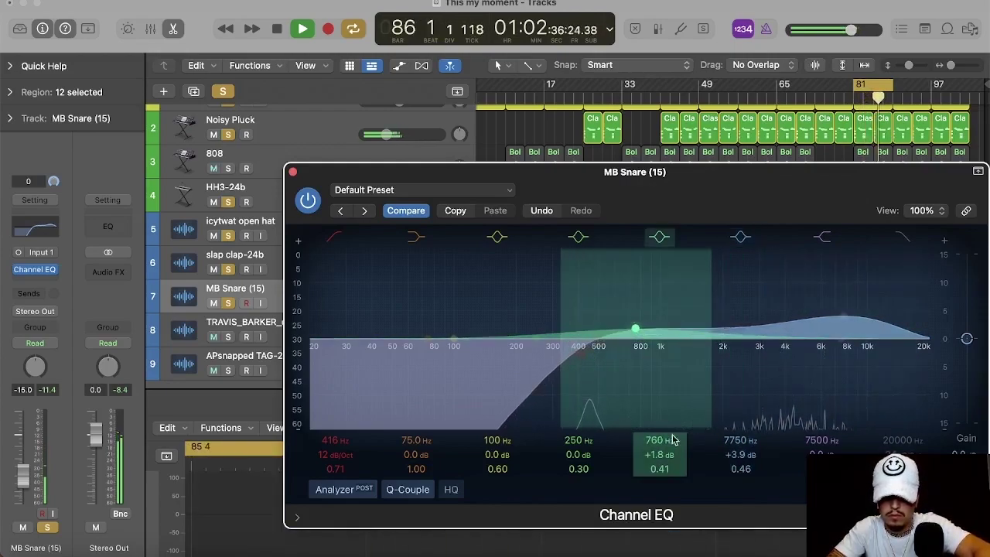
pyautogui.moveTo(660, 469); pyautogui.dragTo(641, 381)
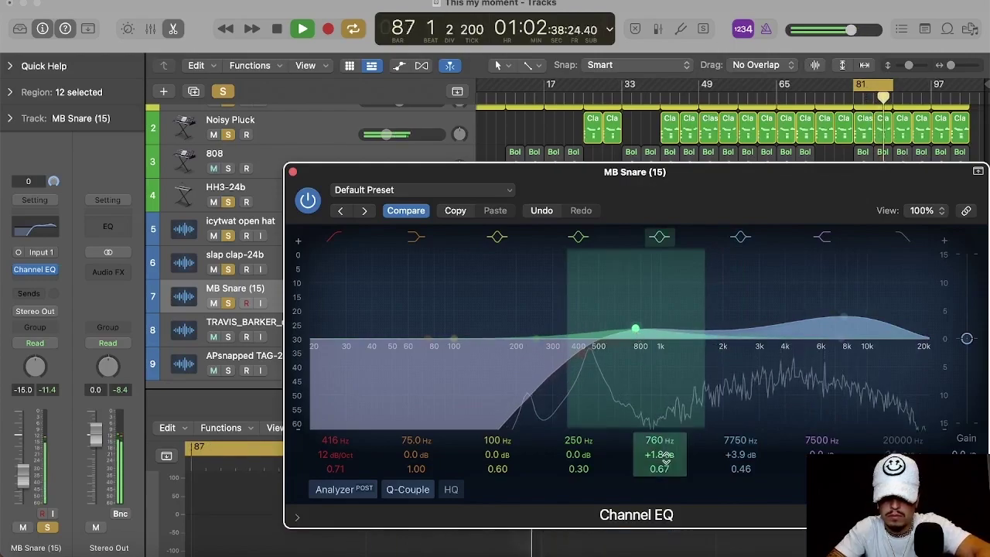
pyautogui.scroll(5, 659, 464)
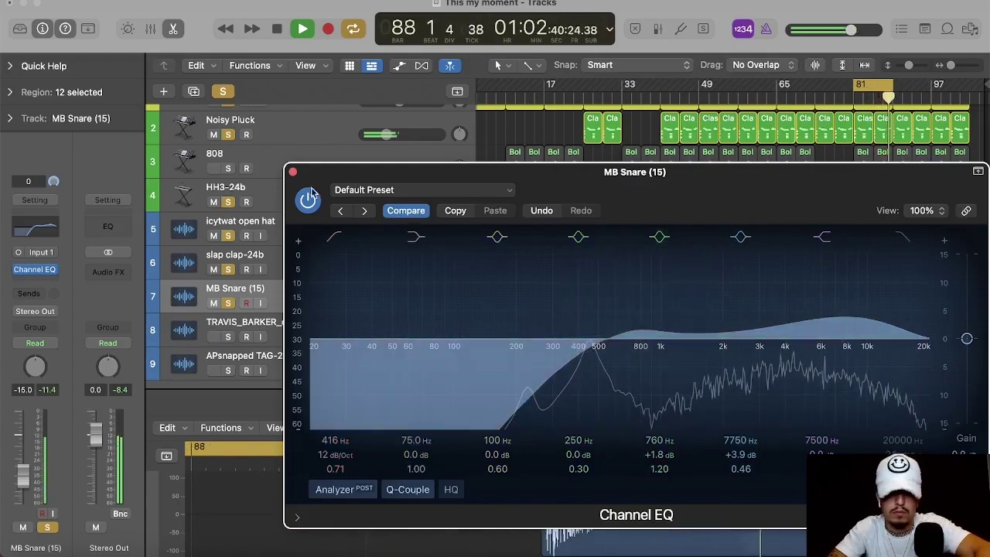
# Step: Close the snare EQ, raise slap clap-24b to -11.8 dB and MB Snare (15) to -7.8 dB, and stop playback
pyautogui.press('v')
pyautogui.moveTo(392, 291)
pyautogui.mouseDown()
pyautogui.moveTo(404, 302)
pyautogui.moveTo(383, 265)
pyautogui.moveTo(402, 303)
pyautogui.moveTo(398, 270)
pyautogui.moveTo(395, 303)
pyautogui.moveTo(404, 301)
pyautogui.mouseUp()
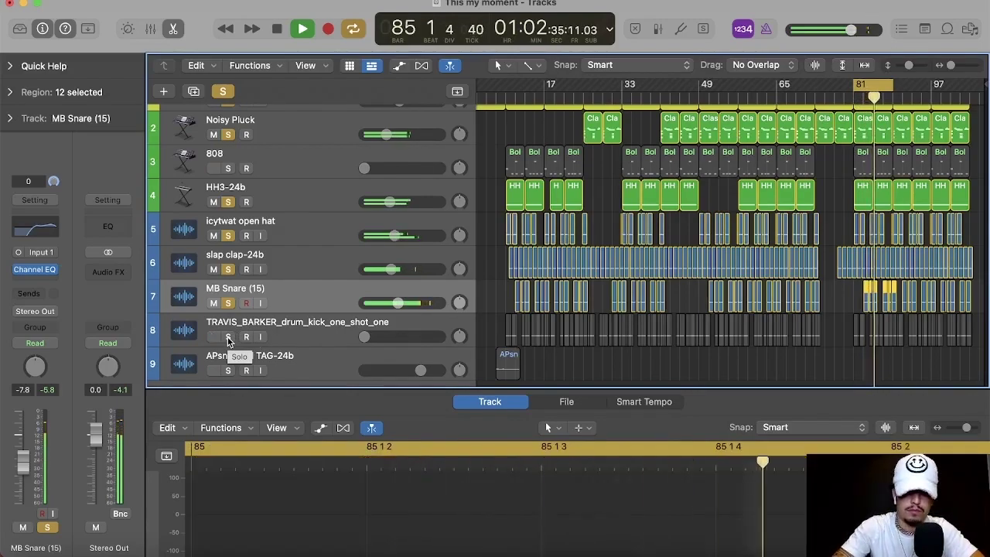
pyautogui.press('space')
# Step: Review the plug-ins on HH3-24b and icytwat open hat, including the open hat's Space Designer reverb settings
pyautogui.click(491, 232)
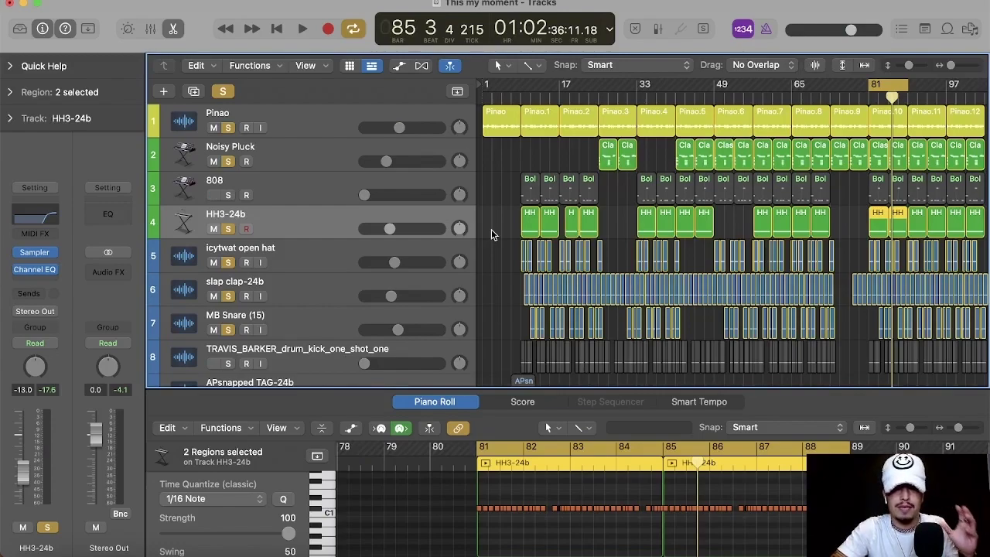
pyautogui.moveTo(48, 270)
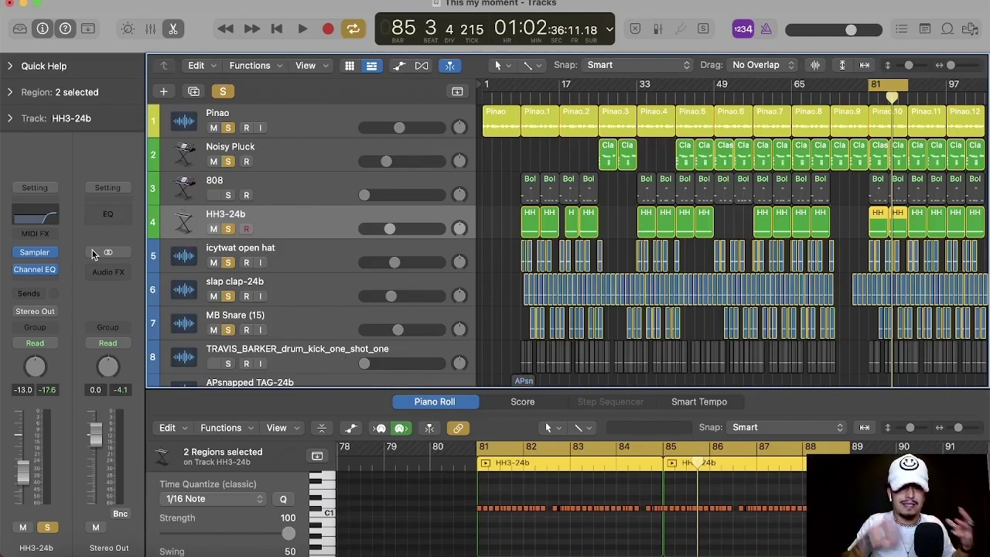
pyautogui.click(836, 235)
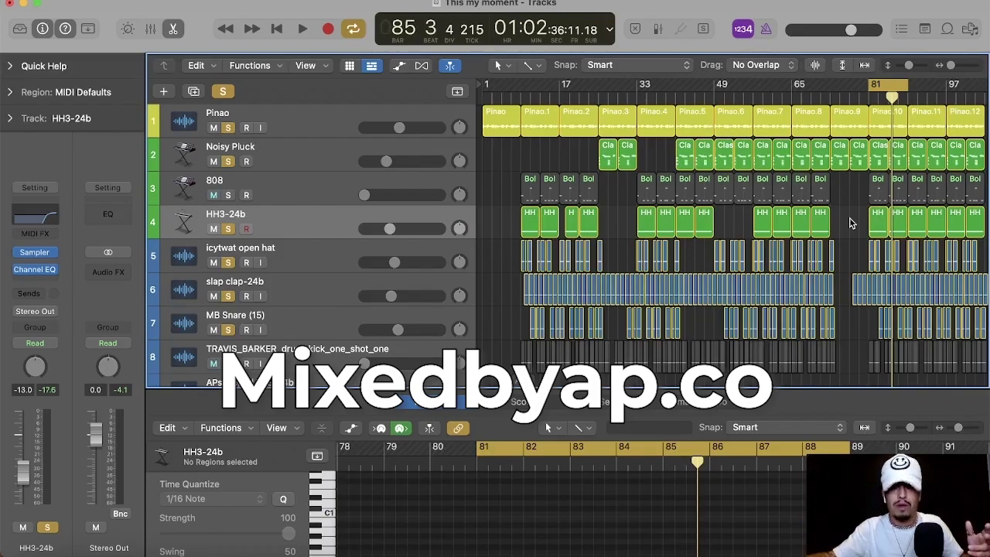
pyautogui.scroll(-1, 849, 223)
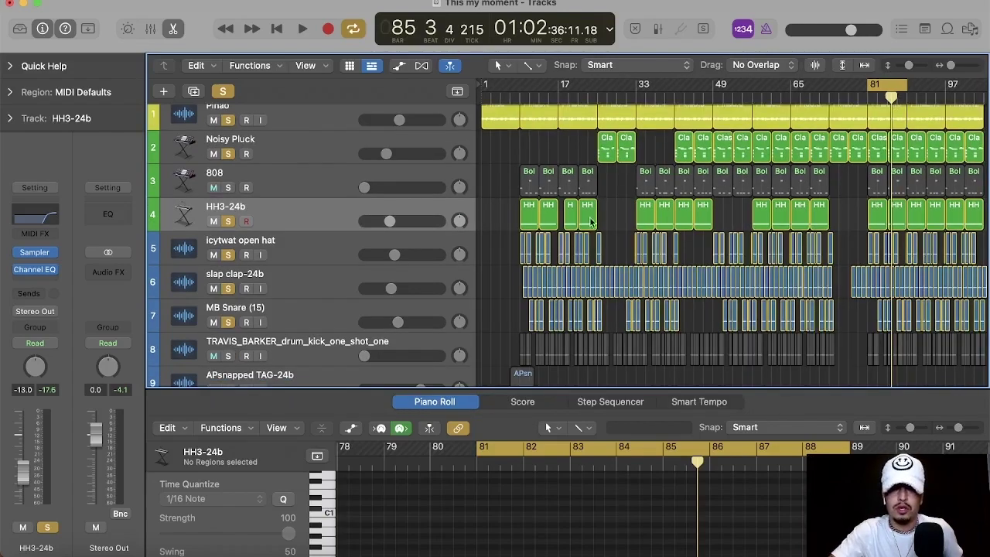
pyautogui.click(314, 243)
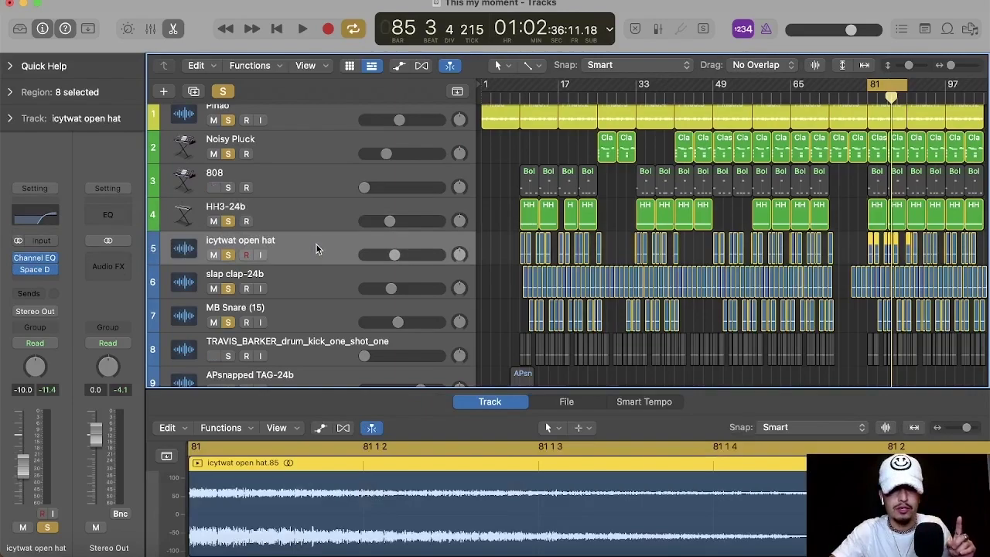
pyautogui.moveTo(39, 261)
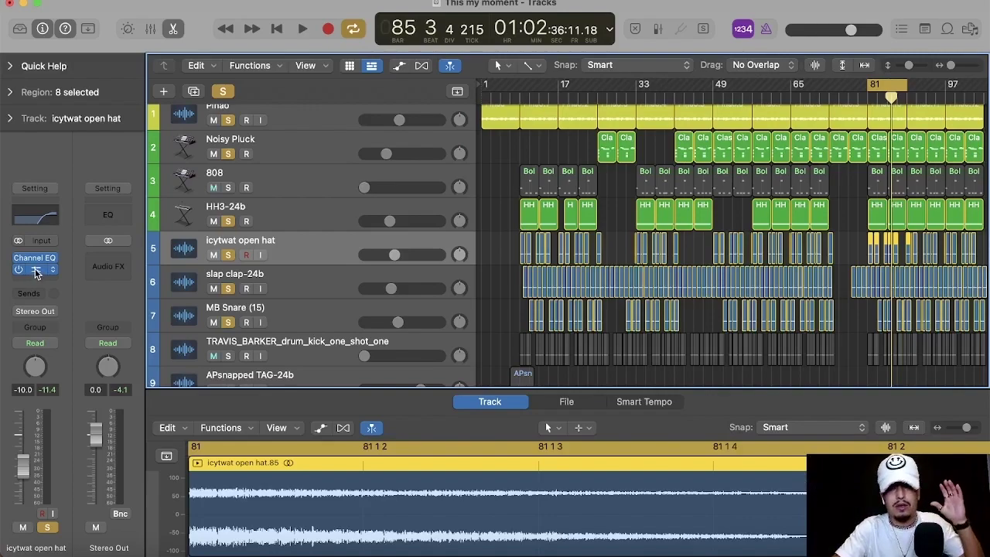
pyautogui.click(35, 269)
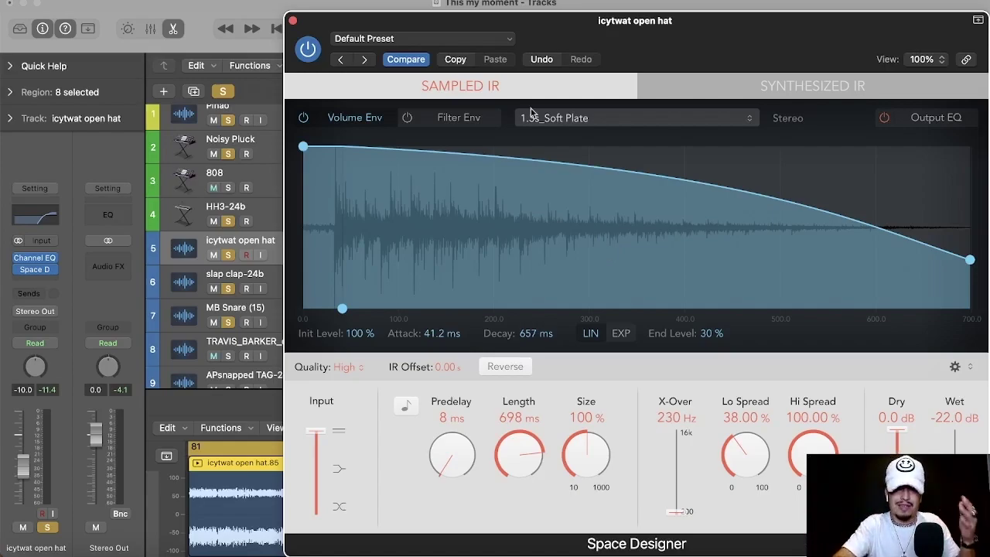
pyautogui.click(293, 21)
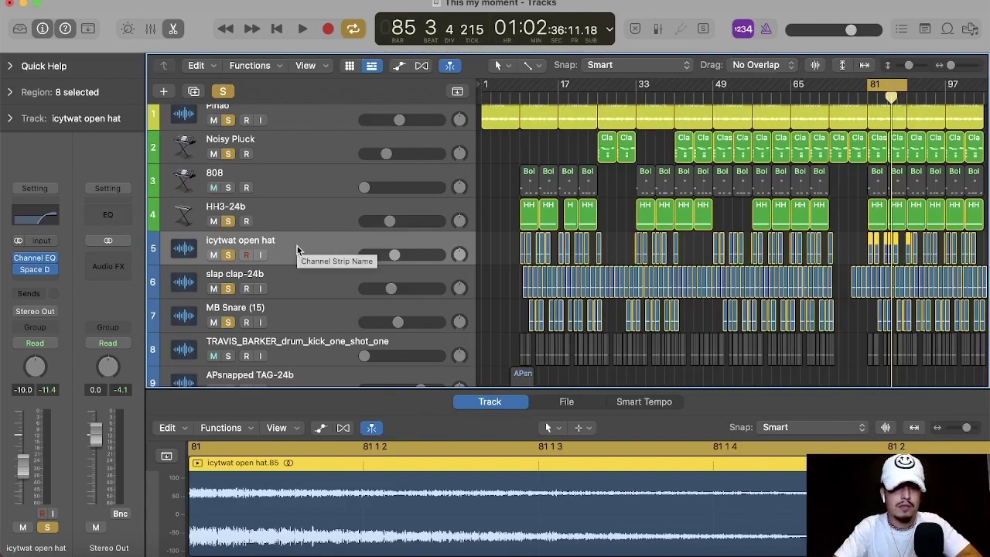
# Step: Compare the channel strips of the slap clap-24b and MB Snare (15) tracks
pyautogui.click(307, 282)
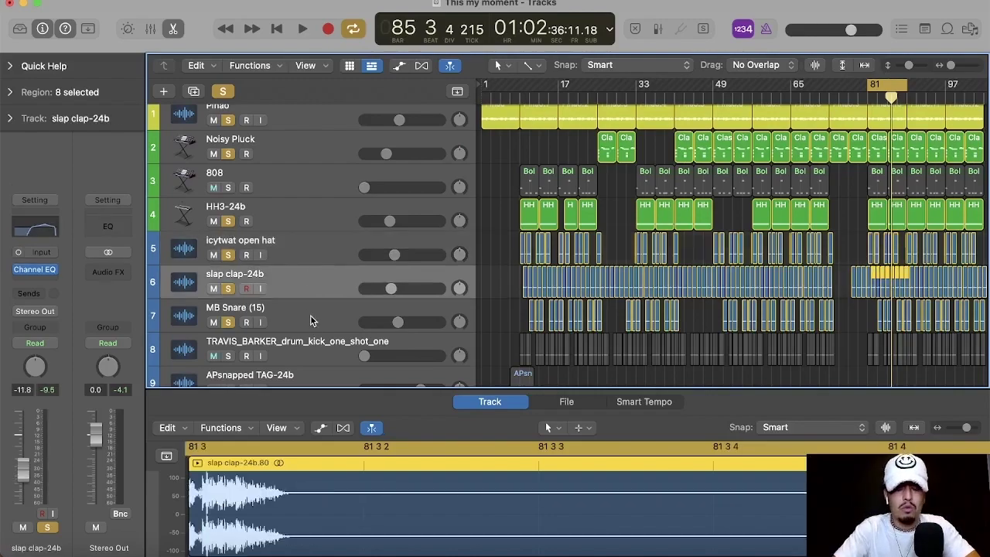
pyautogui.click(309, 314)
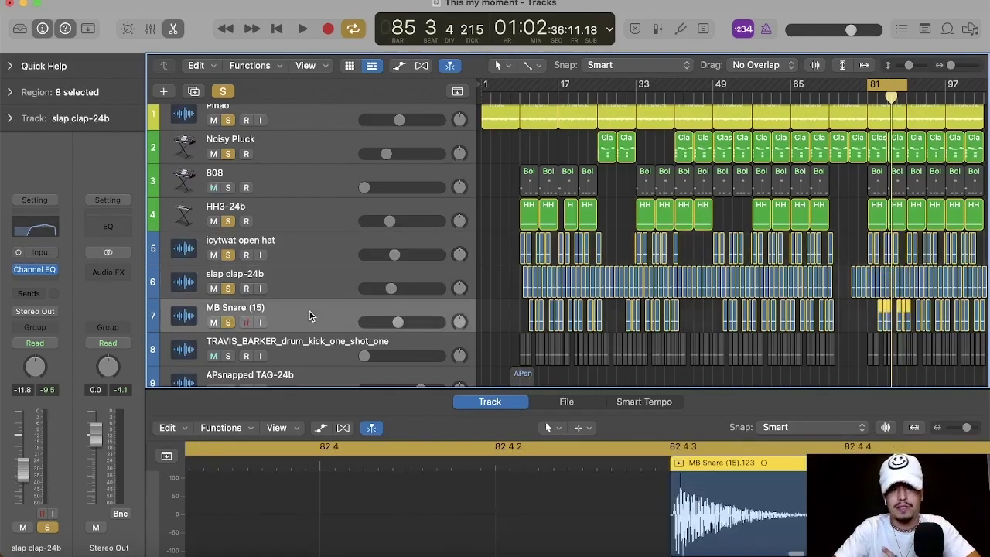
pyautogui.click(306, 288)
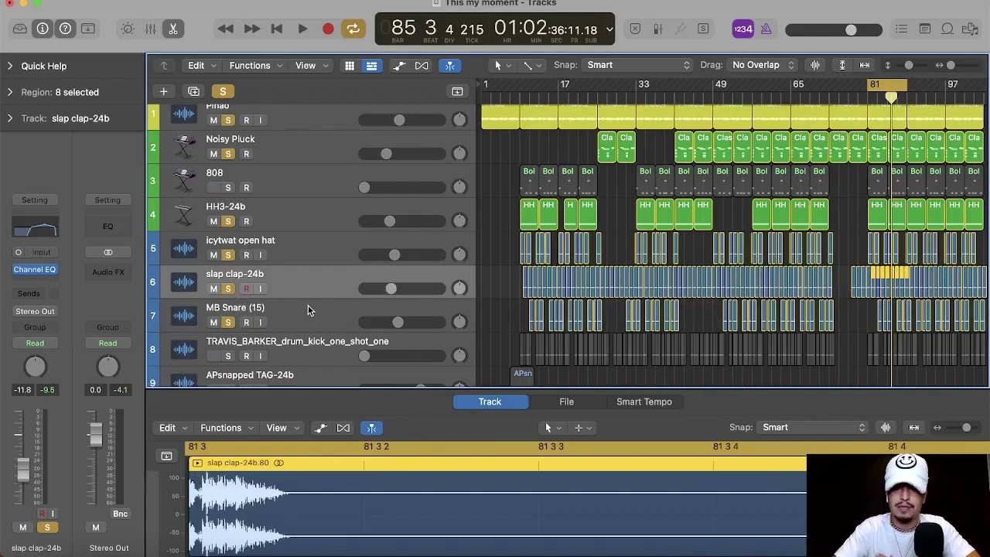
pyautogui.click(317, 308)
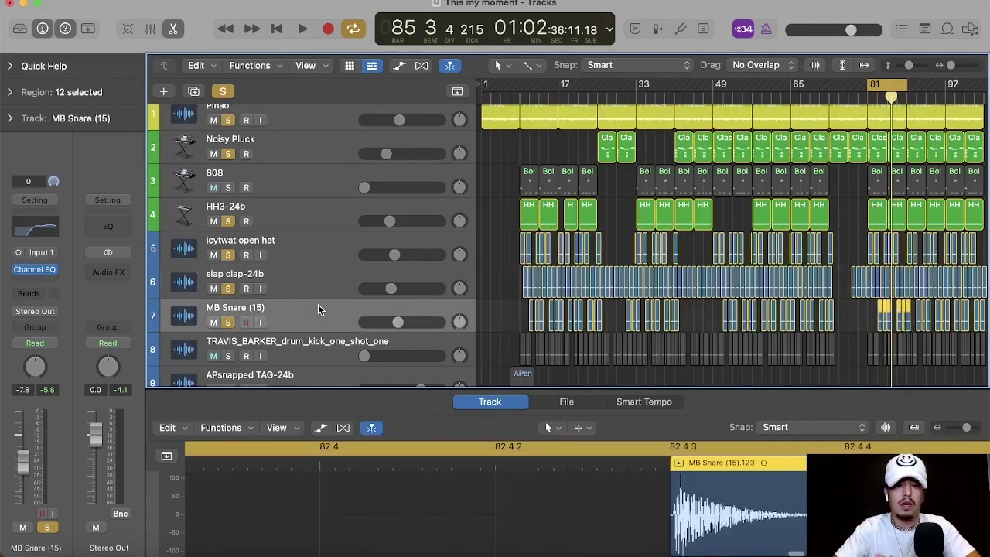
pyautogui.click(305, 288)
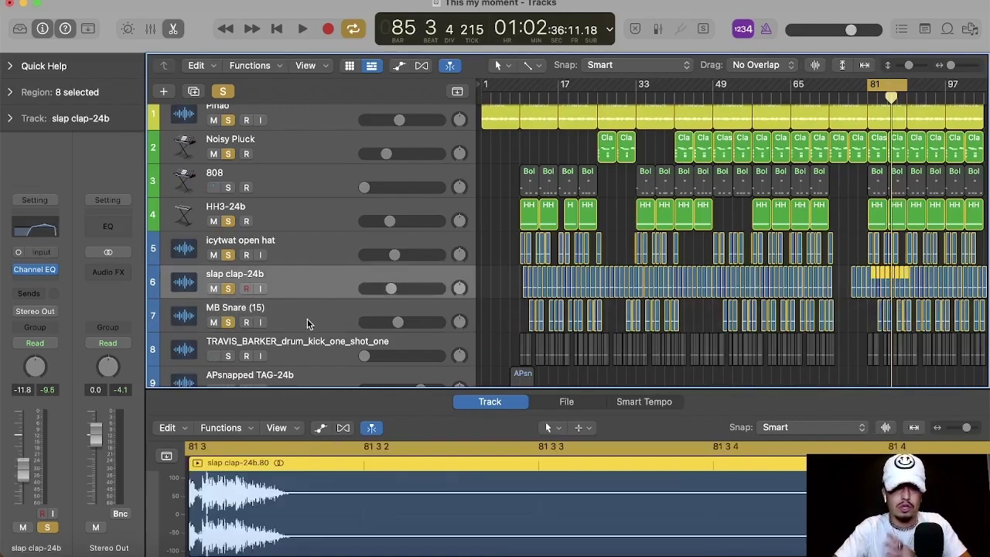
pyautogui.click(304, 309)
pyautogui.click(301, 288)
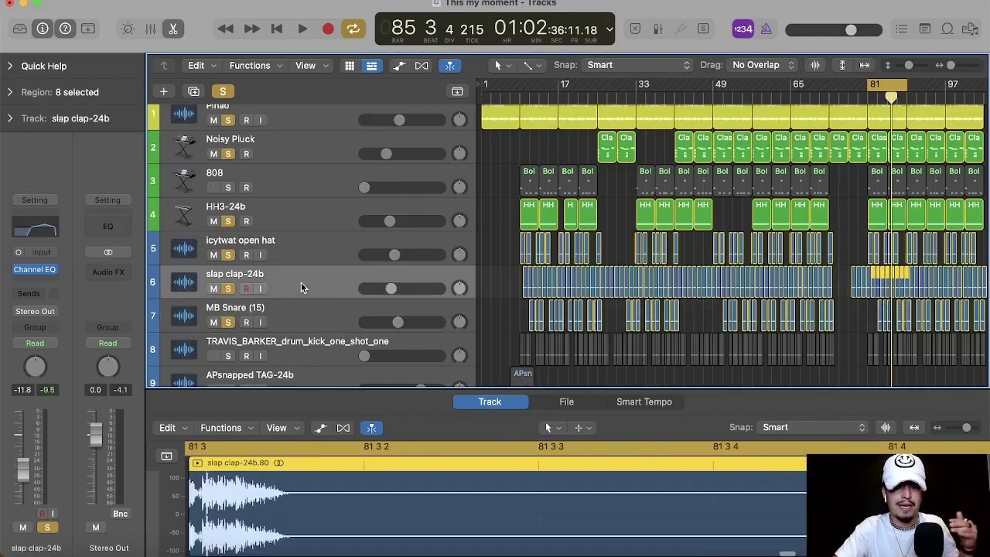
pyautogui.click(303, 322)
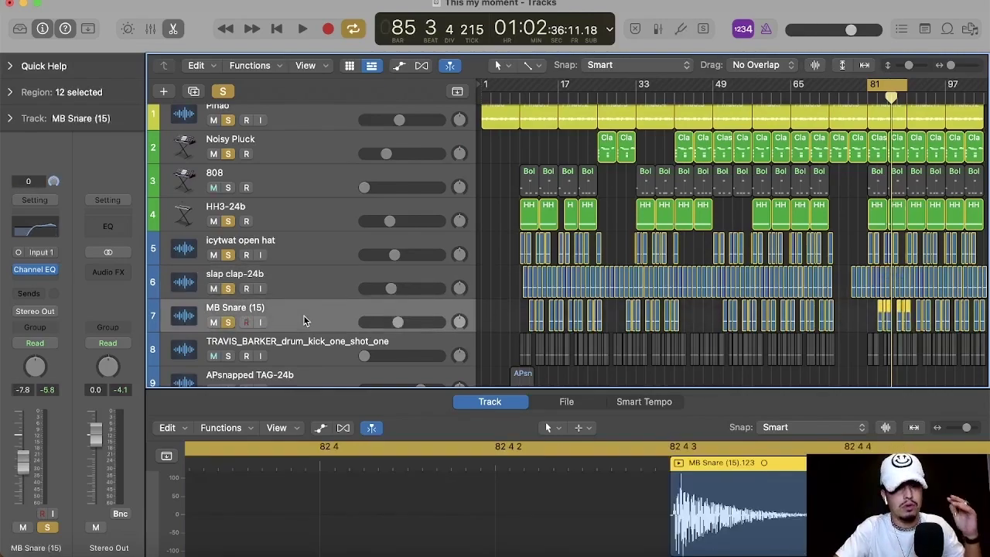
pyautogui.click(309, 285)
pyautogui.click(307, 314)
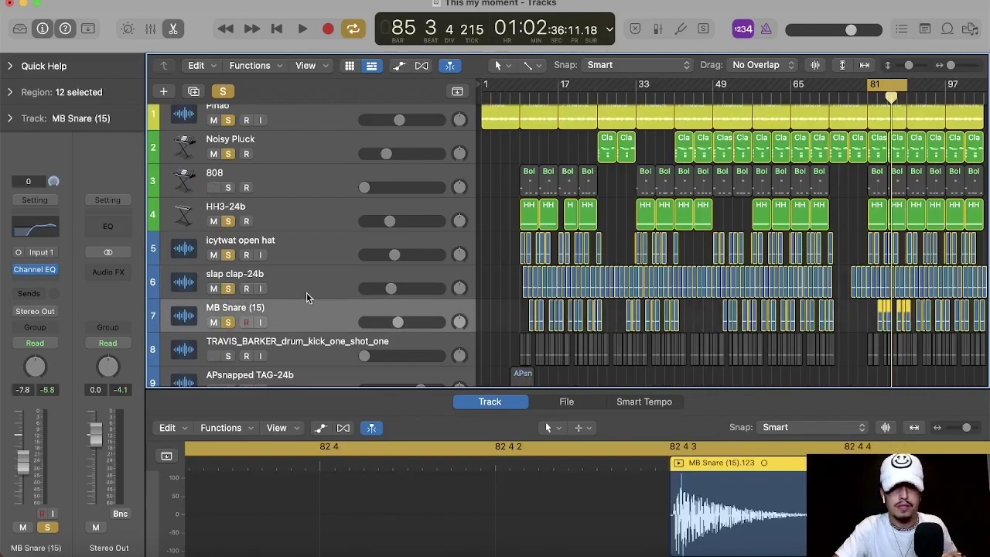
pyautogui.click(306, 291)
pyautogui.click(860, 325)
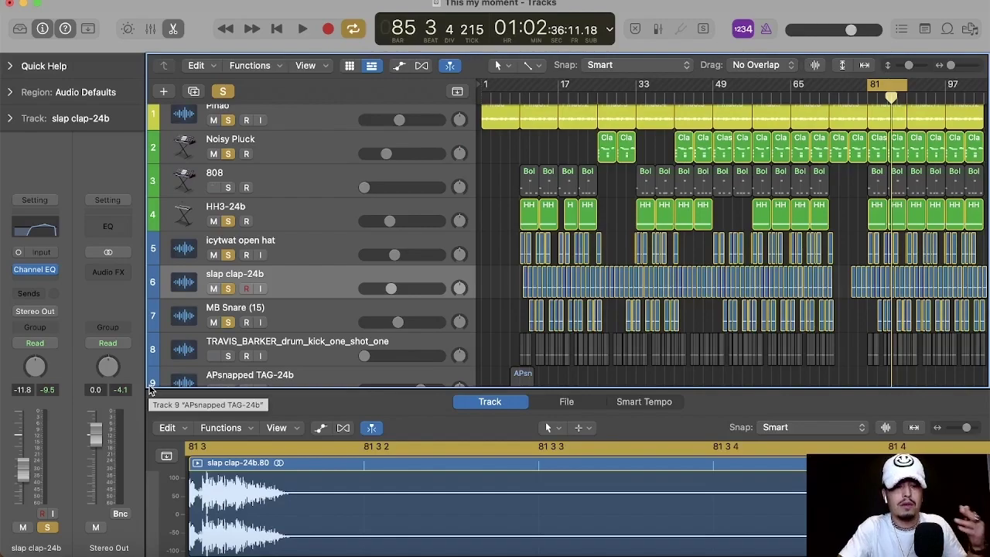
# Step: Resume playback, solo the TRAVIS_BARKER kick track, and slightly lower the MB Snare (15) volume
pyautogui.press('space')
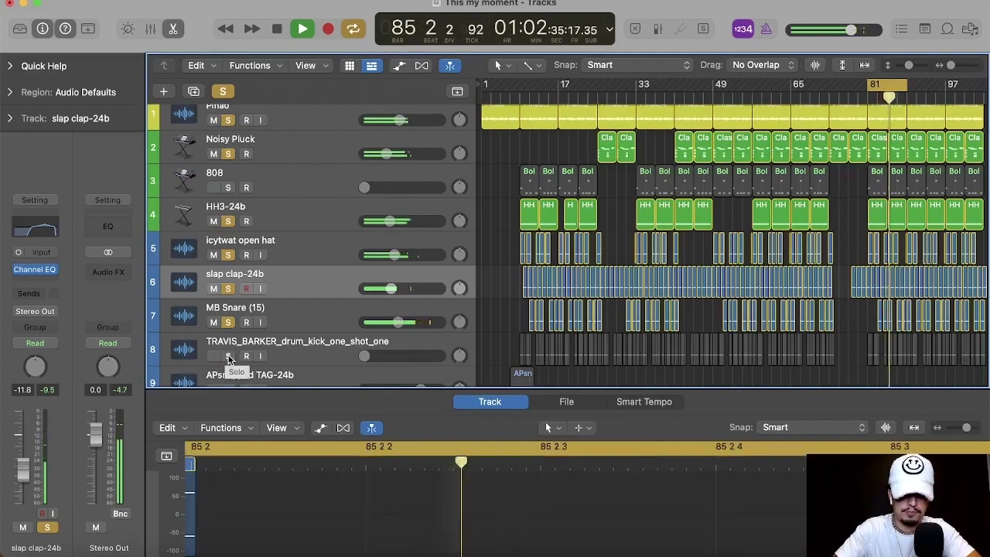
pyautogui.click(397, 322)
pyautogui.moveTo(397, 321); pyautogui.dragTo(396, 321)
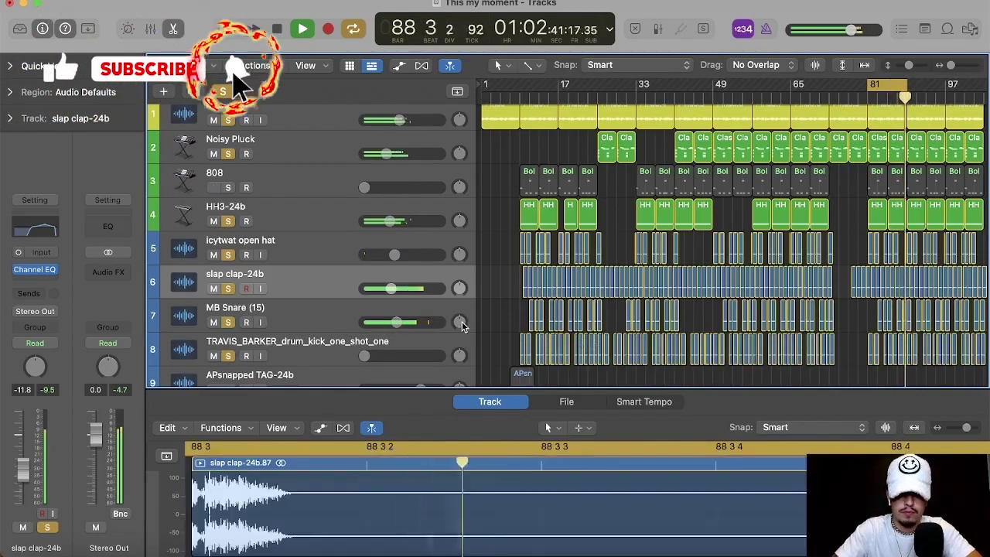
# Step: Bring in the TRAVIS_BARKER kick at -15 dB and raise its volume to -5.9 dB
pyautogui.doubleClick(390, 354)
pyautogui.write('-15')
pyautogui.press('Return')
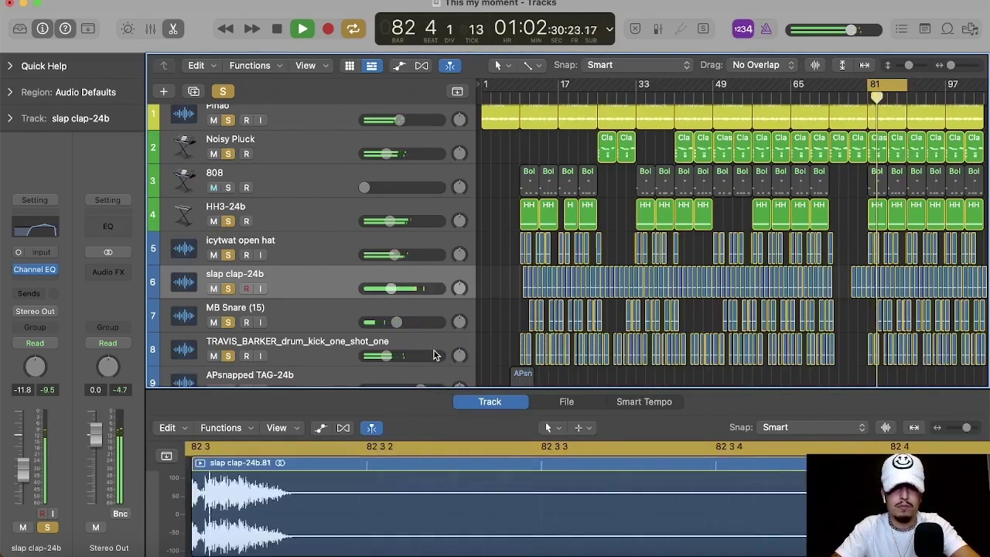
pyautogui.moveTo(385, 355); pyautogui.dragTo(401, 355)
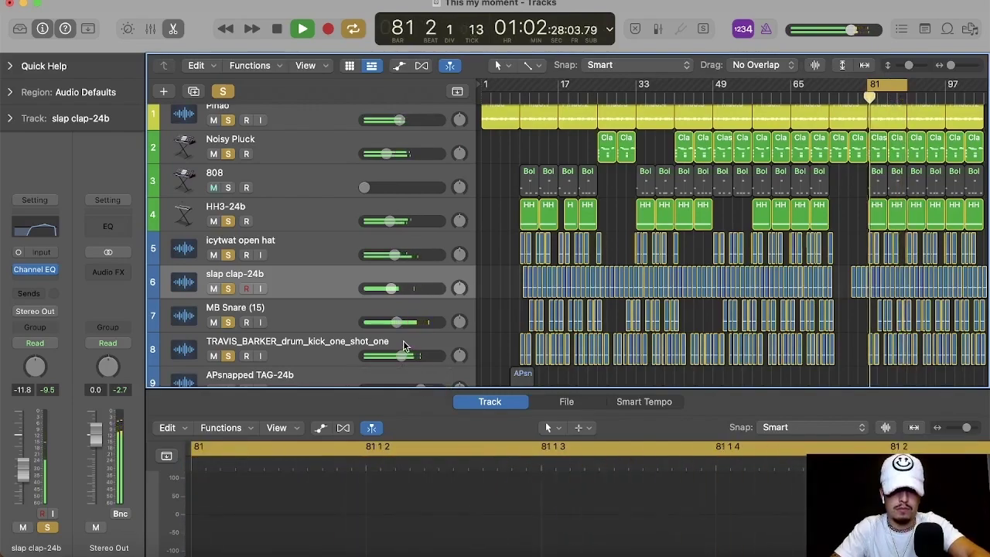
# Step: Insert a stereo Channel EQ on the TRAVIS_BARKER kick track
pyautogui.click(400, 344)
pyautogui.click(46, 278)
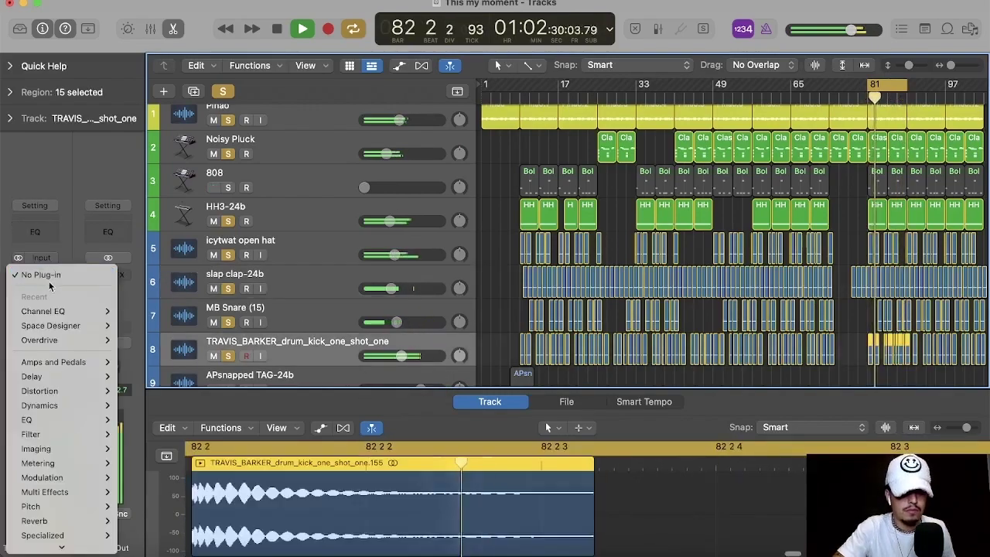
pyautogui.moveTo(77, 311)
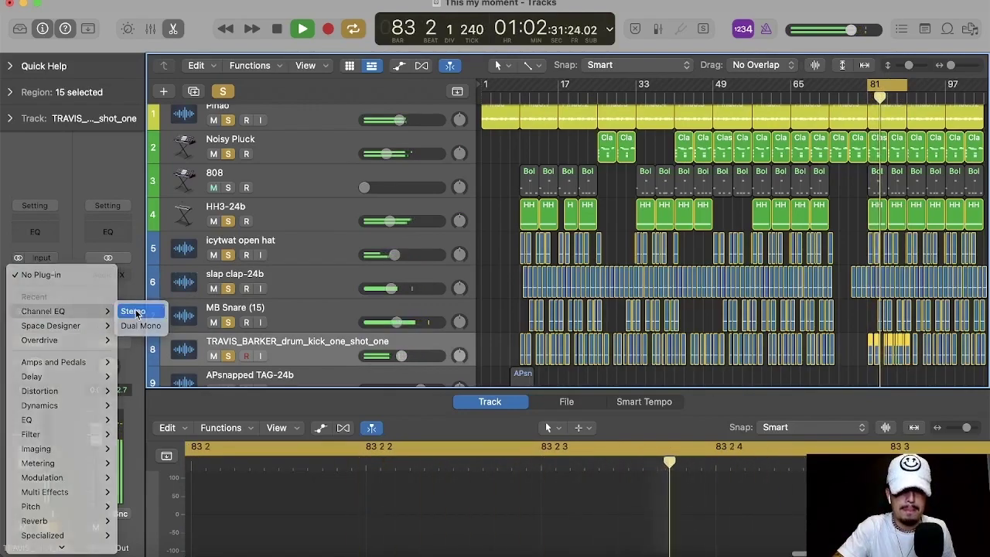
pyautogui.click(135, 312)
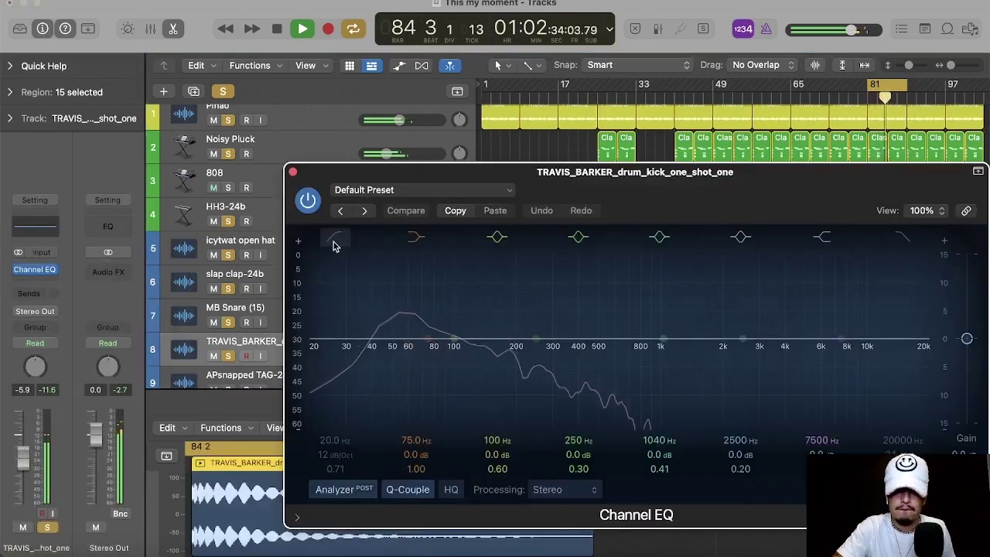
# Step: On the kick's Channel EQ, add a 24 dB/Oct low cut at 52.5 Hz and boost 200 Hz by 5 dB with Q 0.98
pyautogui.click(336, 239)
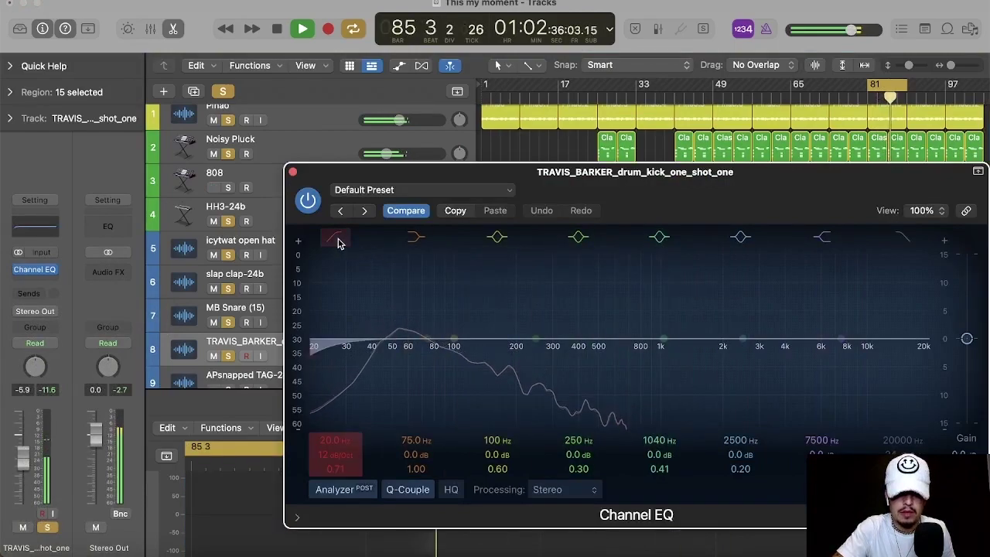
pyautogui.moveTo(334, 455); pyautogui.dragTo(334, 427)
pyautogui.moveTo(523, 352); pyautogui.dragTo(503, 302)
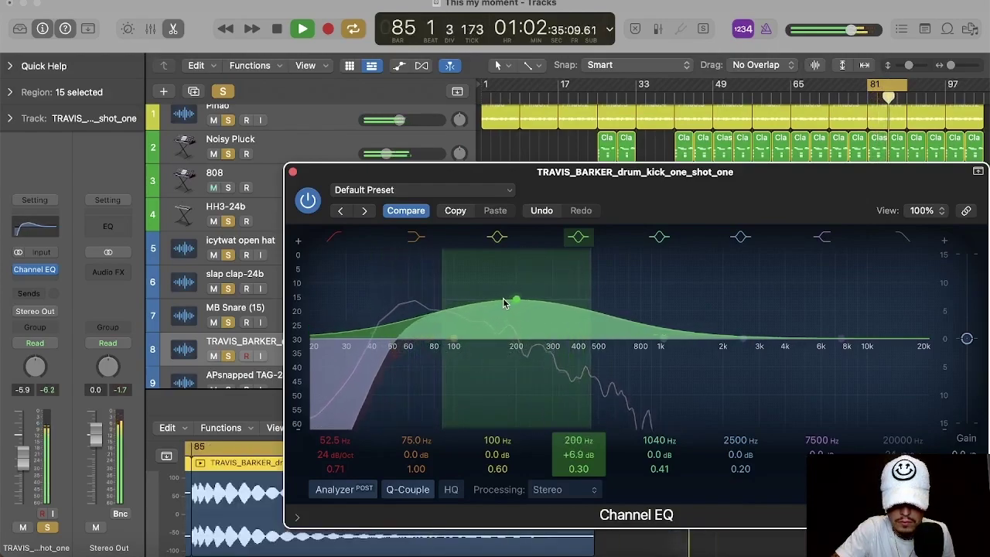
pyautogui.moveTo(578, 468); pyautogui.dragTo(578, 454)
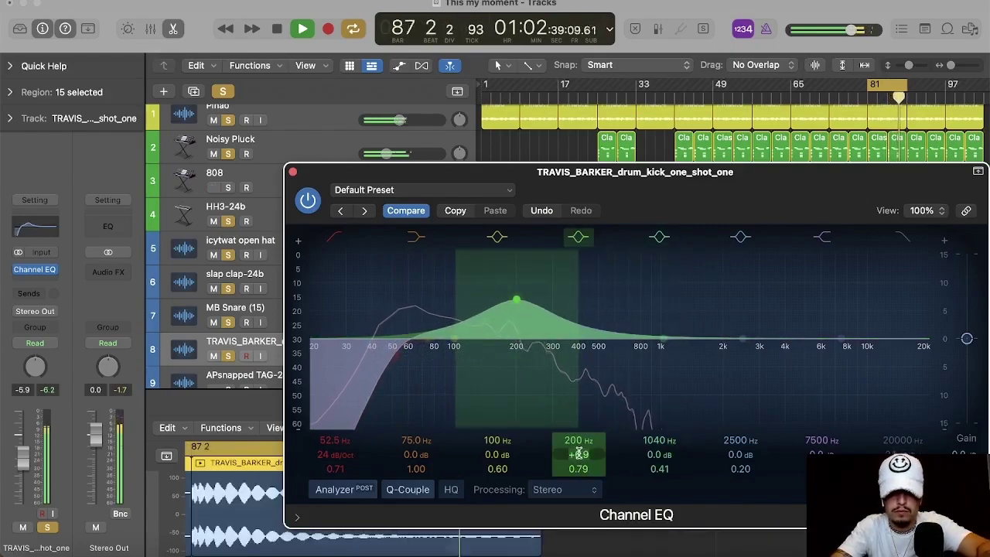
pyautogui.press('BackSpace')
pyautogui.write('5')
pyautogui.press('Return')
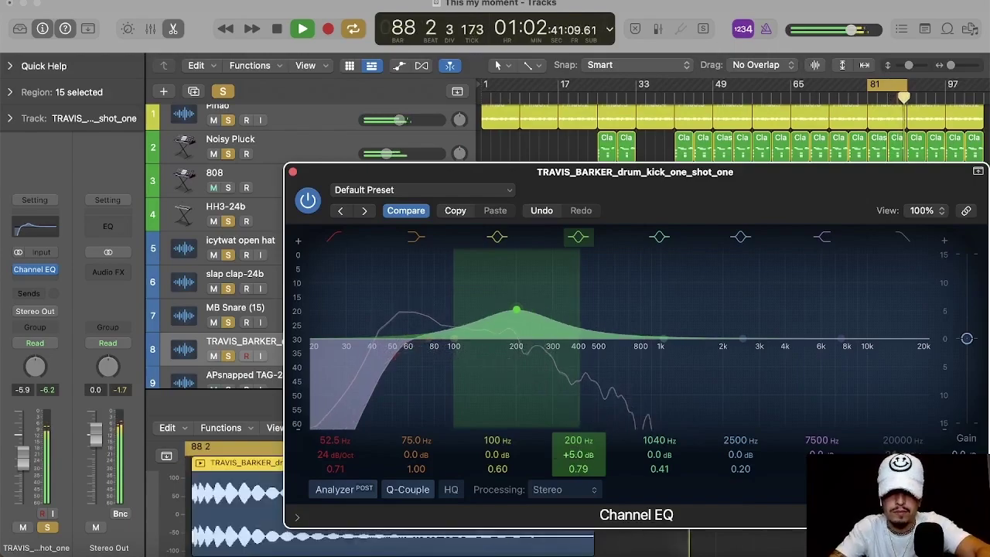
pyautogui.moveTo(578, 468); pyautogui.dragTo(578, 464)
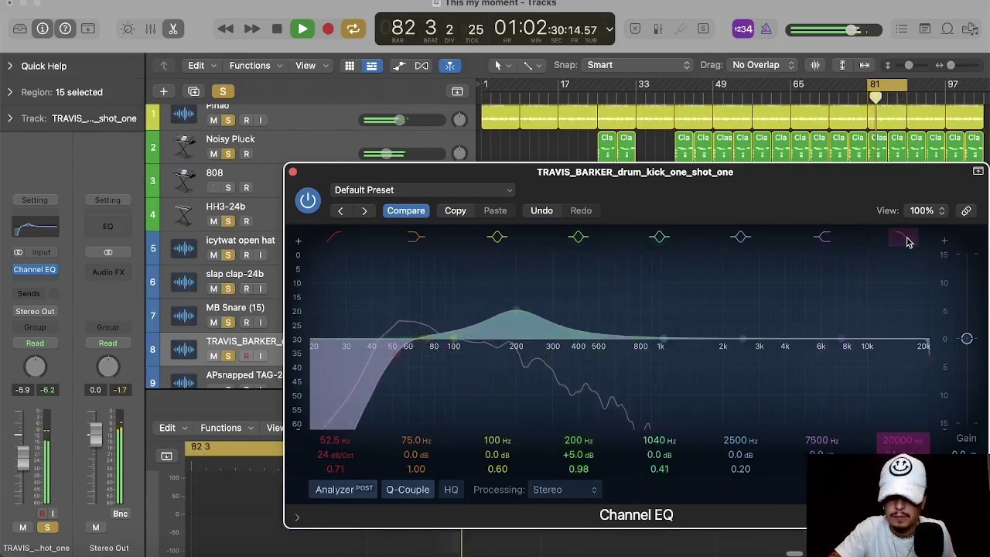
# Step: Add a high cut at 905 Hz on the kick's EQ and dip 770 Hz by 4 dB with Q 0.88
pyautogui.moveTo(893, 440); pyautogui.dragTo(893, 527)
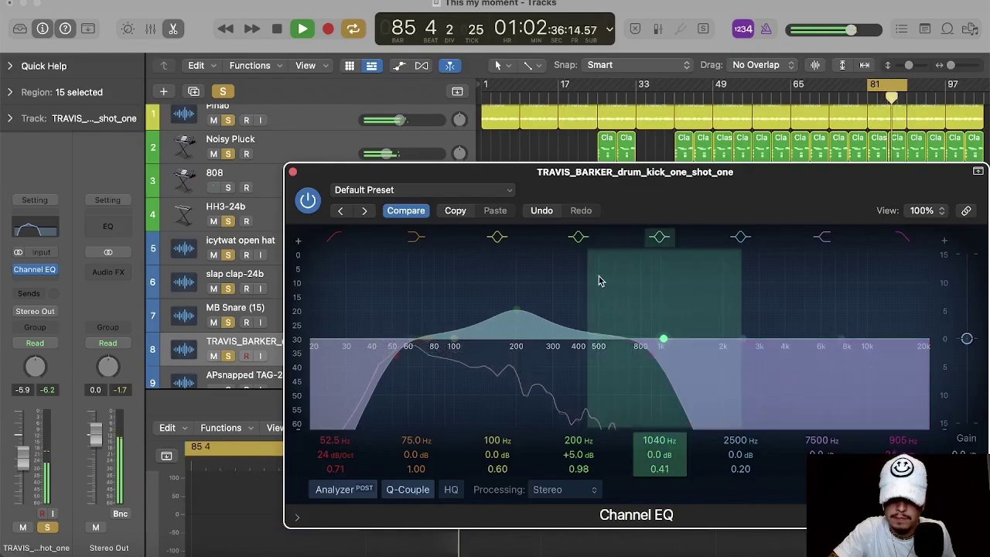
pyautogui.moveTo(663, 339); pyautogui.dragTo(636, 357)
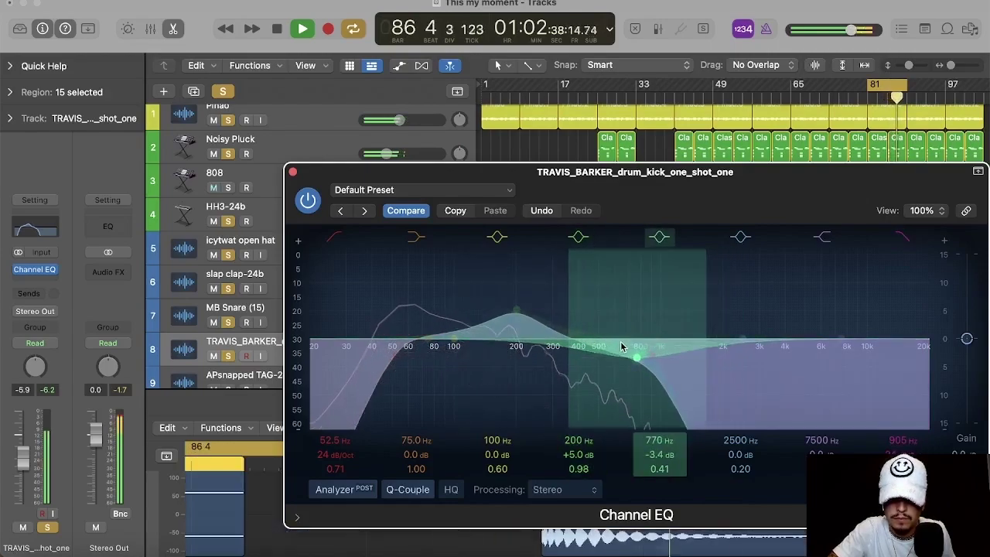
pyautogui.moveTo(662, 462); pyautogui.dragTo(663, 452)
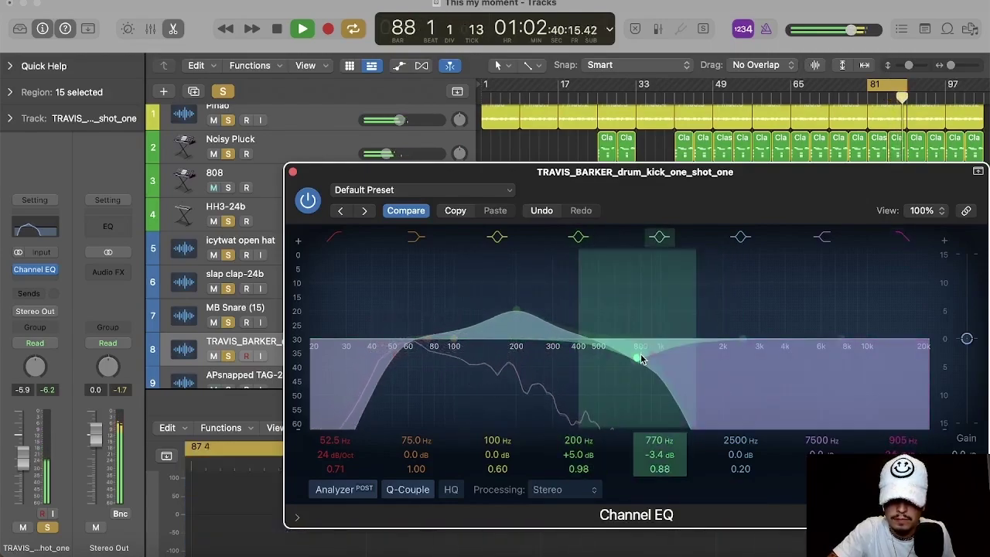
pyautogui.moveTo(636, 360); pyautogui.dragTo(639, 365)
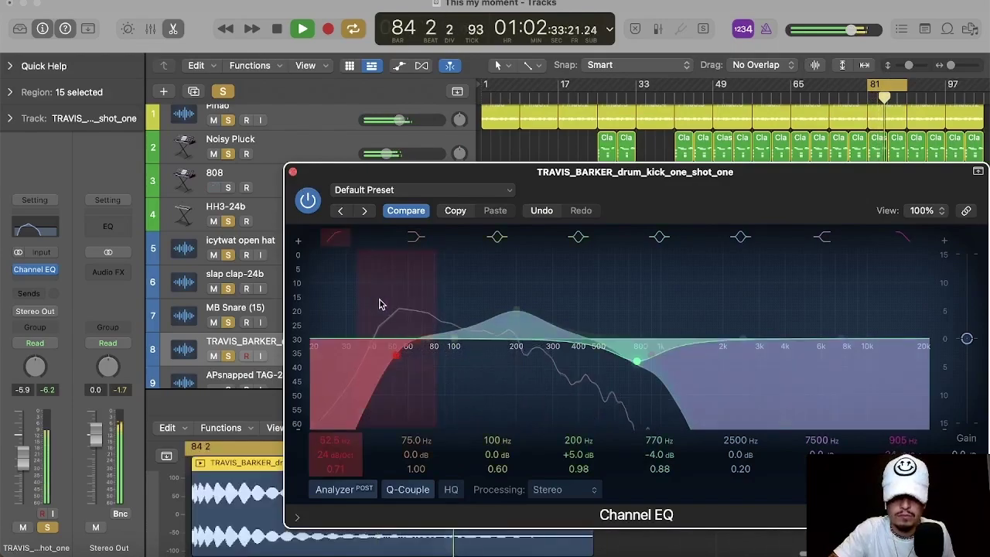
# Step: Lower the kick EQ's low cut to 39.6 Hz and close the plug-in window
pyautogui.moveTo(358, 430); pyautogui.dragTo(335, 430)
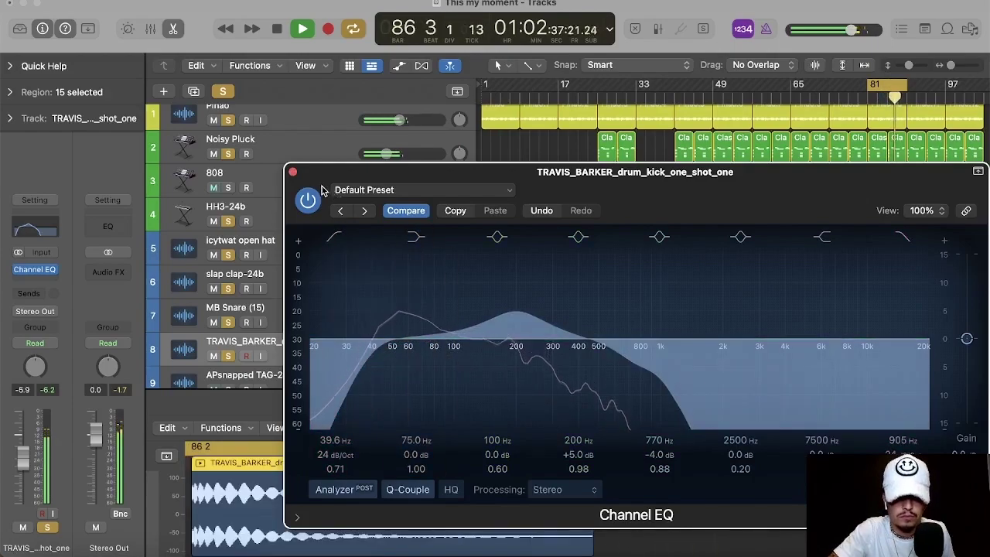
pyautogui.click(293, 172)
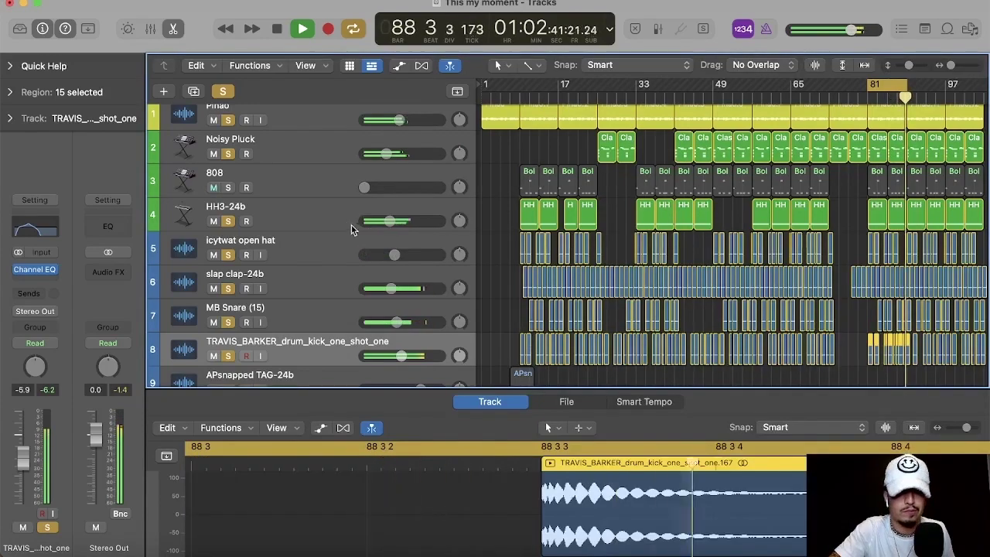
# Step: Unmute the 808 track, set its volume to -15 dB, and select the track
pyautogui.click(216, 187)
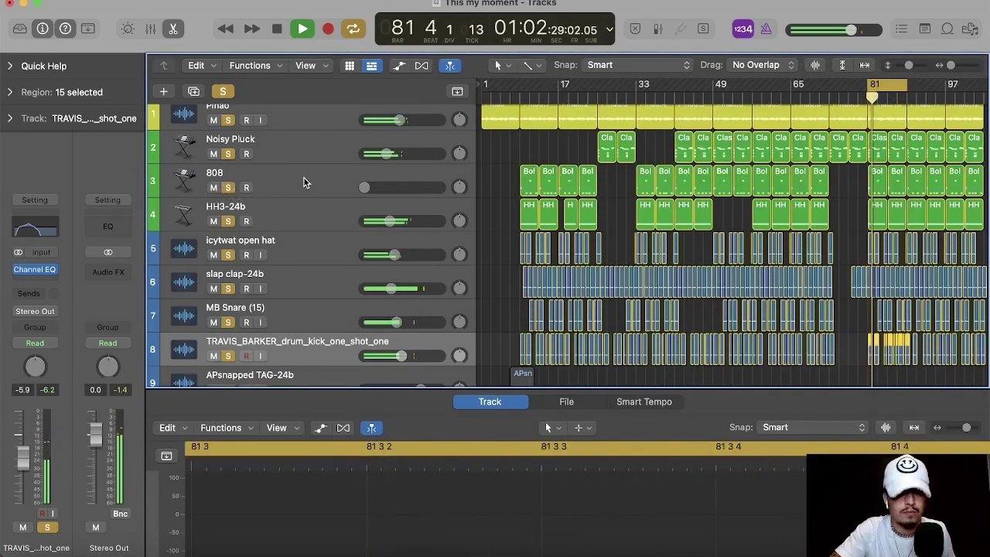
pyautogui.doubleClick(398, 188)
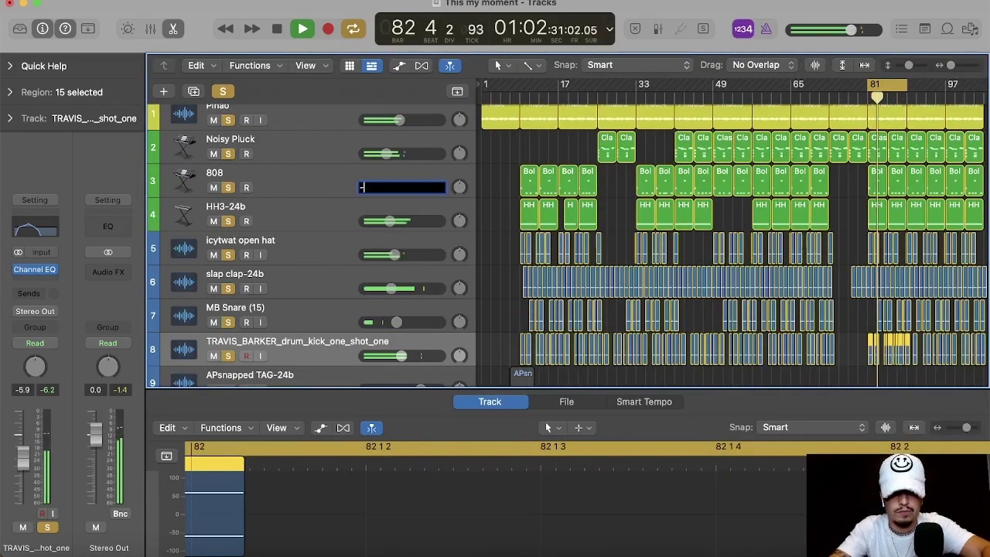
pyautogui.press('Return')
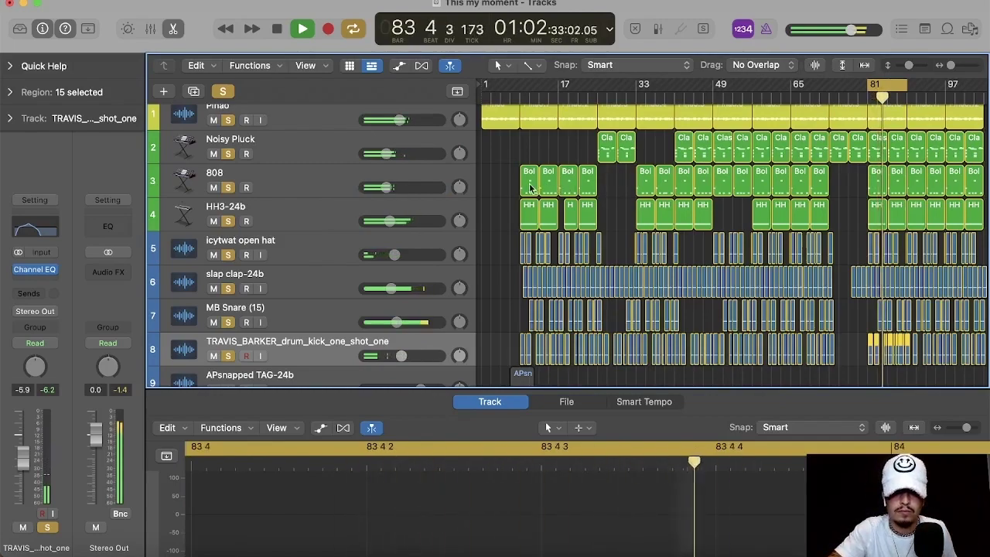
pyautogui.click(394, 180)
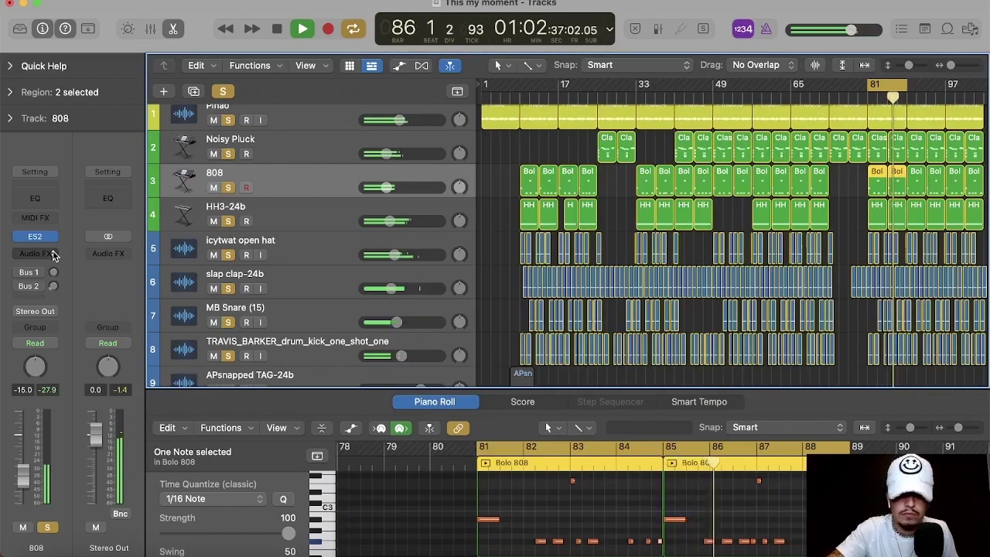
# Step: Gradually raise the 808 track's volume to -5.0 dB while the loop plays
pyautogui.moveTo(389, 193); pyautogui.dragTo(396, 193)
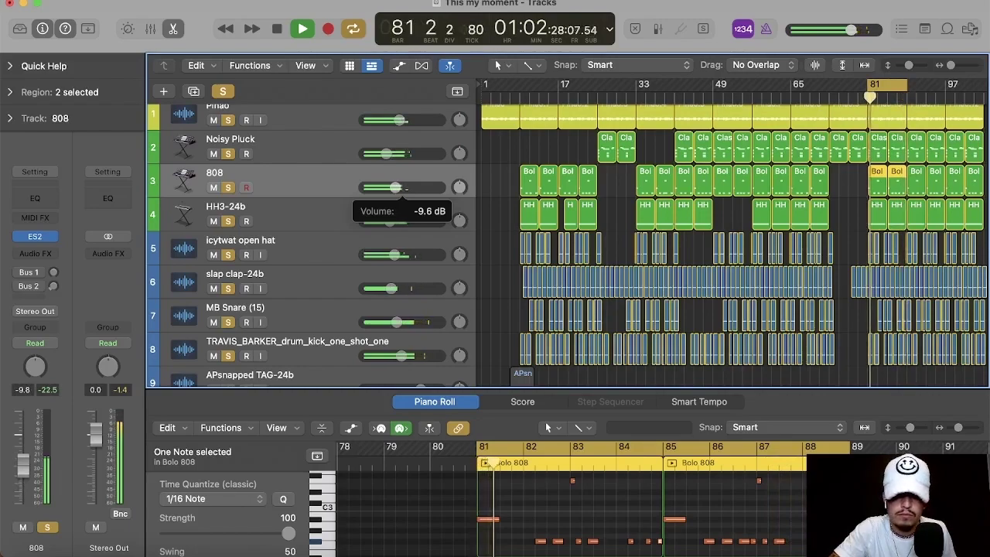
pyautogui.moveTo(397, 187); pyautogui.dragTo(400, 187)
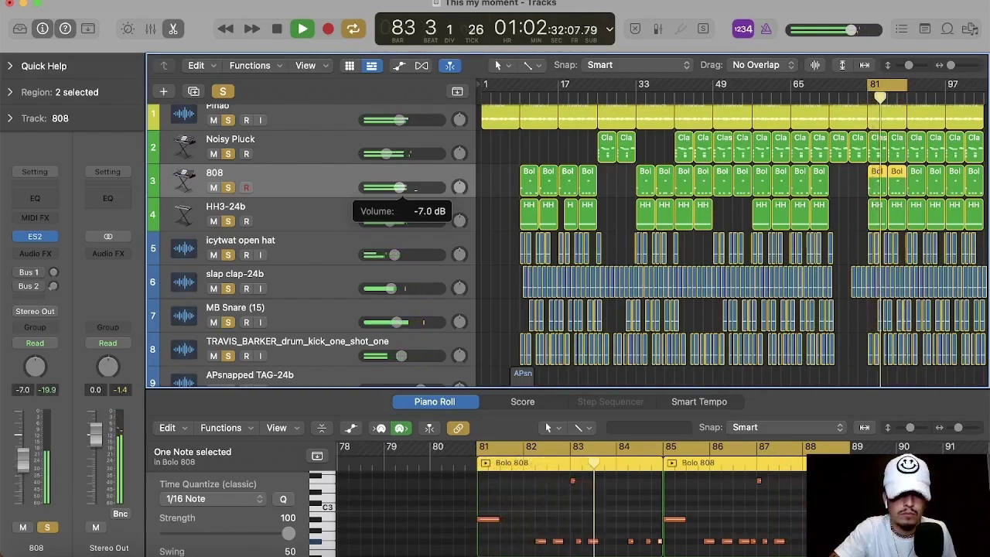
pyautogui.doubleClick(405, 186)
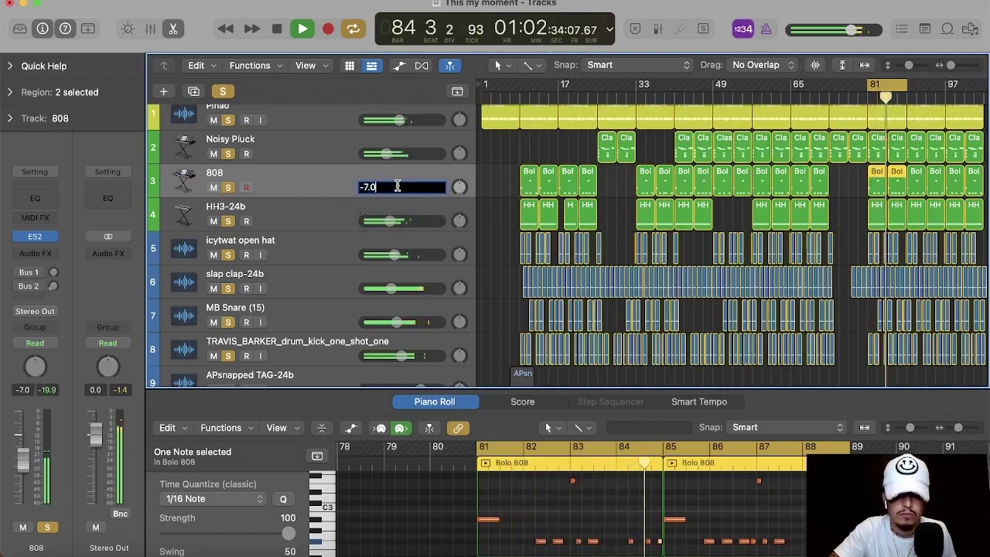
pyautogui.press('Return')
pyautogui.moveTo(398, 187); pyautogui.dragTo(404, 187)
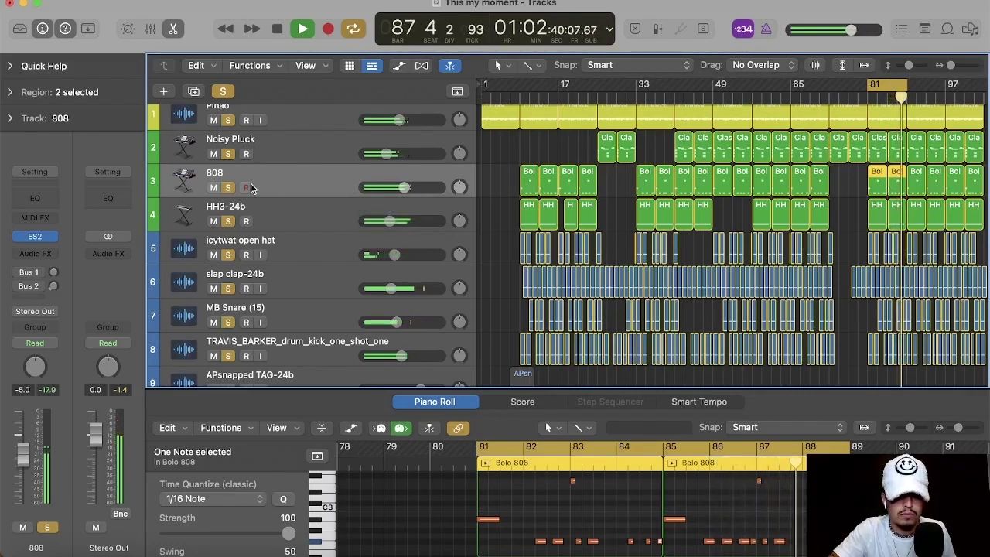
# Step: Insert a Channel EQ on the 808 track and add a high cut at 615 Hz
pyautogui.click(40, 255)
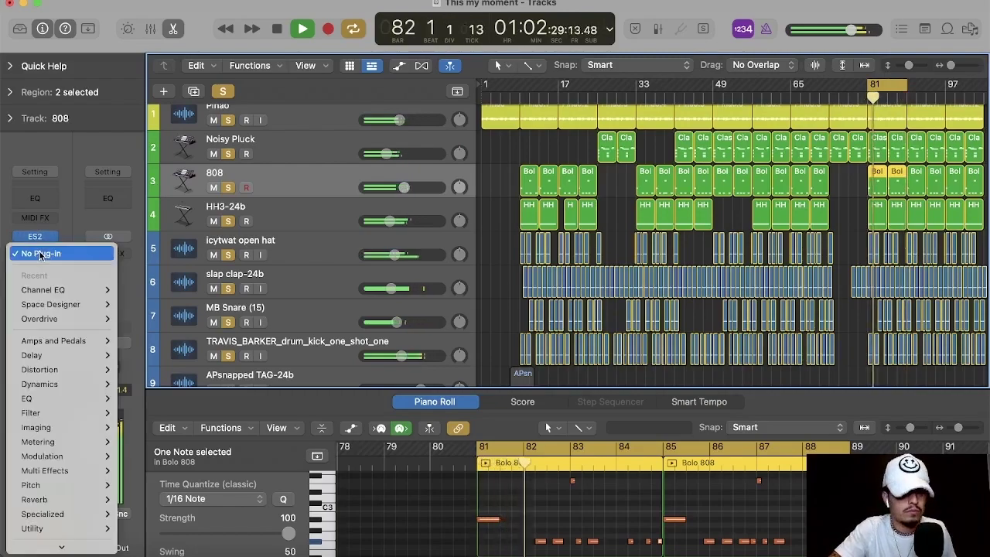
pyautogui.click(140, 287)
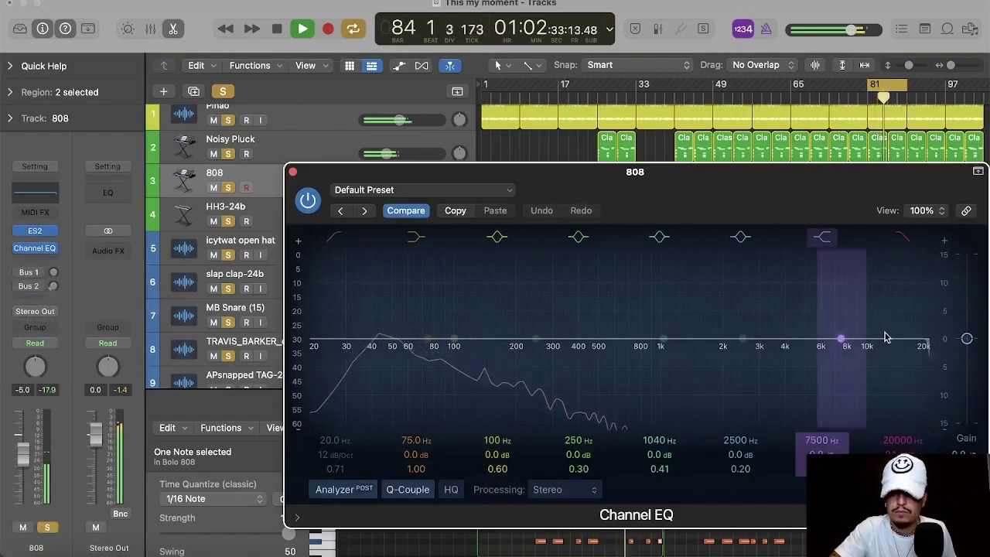
pyautogui.moveTo(927, 340); pyautogui.dragTo(630, 354)
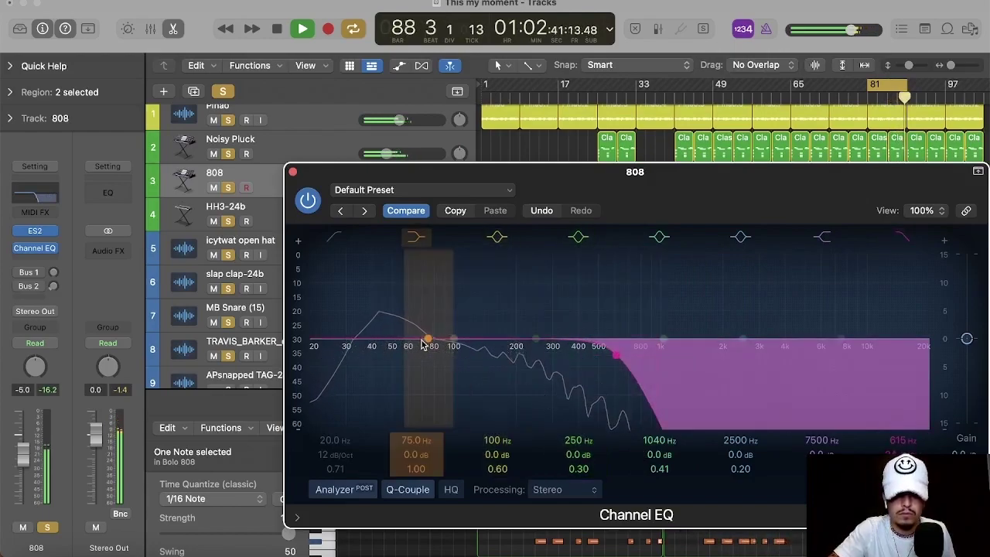
# Step: Boost 60.5 Hz by 3.5 dB with Q 1.50 on the 808's EQ and close the plug-in window
pyautogui.moveTo(486, 338); pyautogui.dragTo(444, 320)
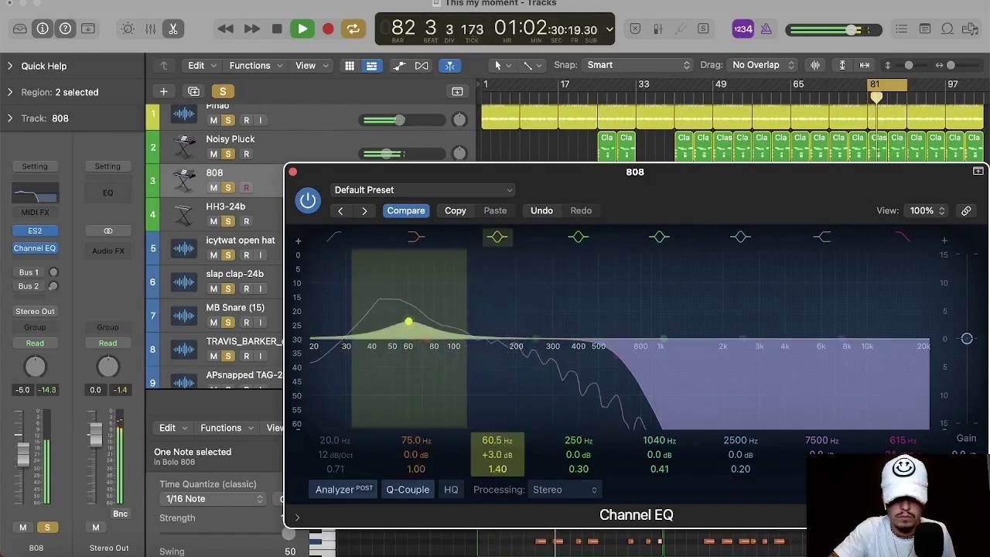
pyautogui.moveTo(408, 323); pyautogui.dragTo(382, 300)
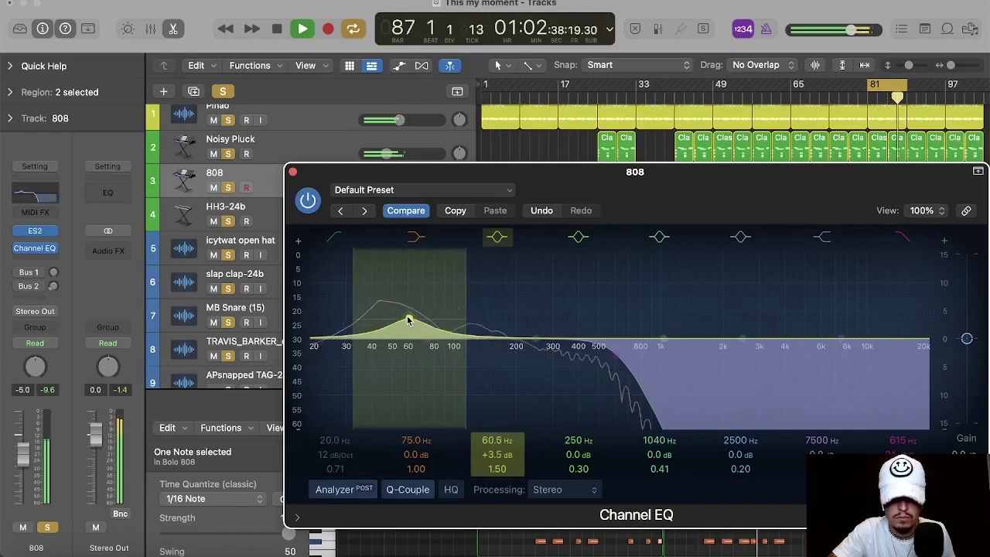
pyautogui.click(293, 173)
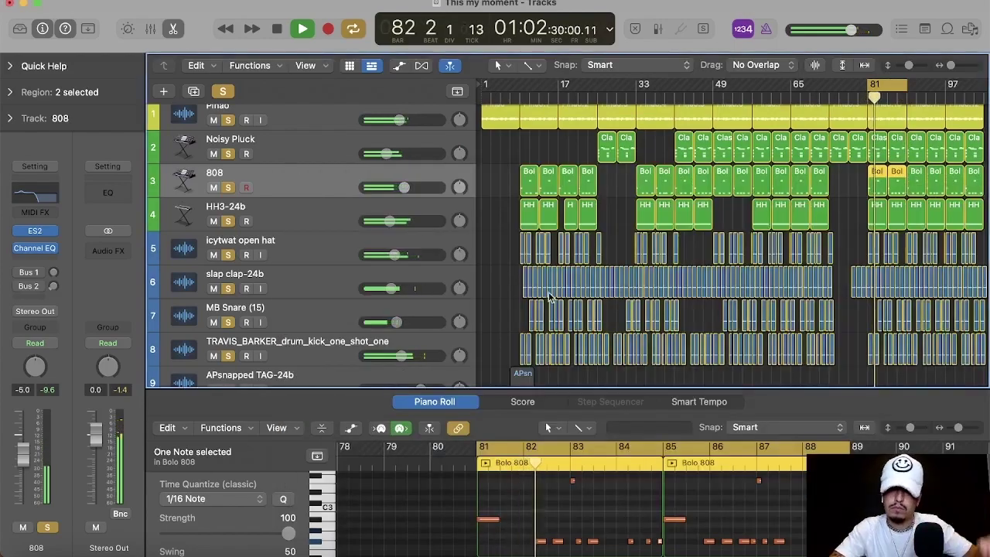
# Step: Stop playback, clear the region selection, and compare the channel strips of the HH3-24b and icytwat open hat tracks
pyautogui.press('space')
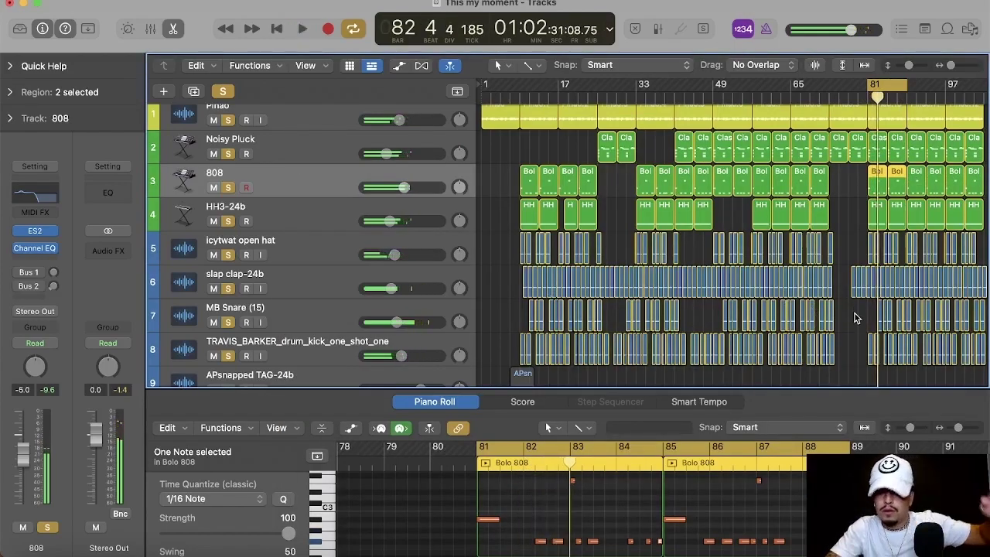
pyautogui.click(855, 313)
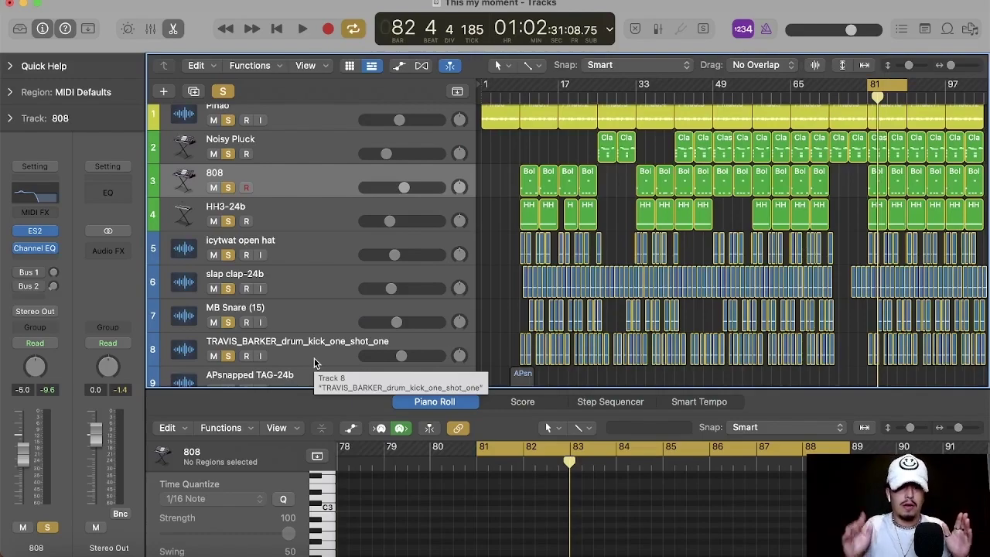
pyautogui.click(295, 225)
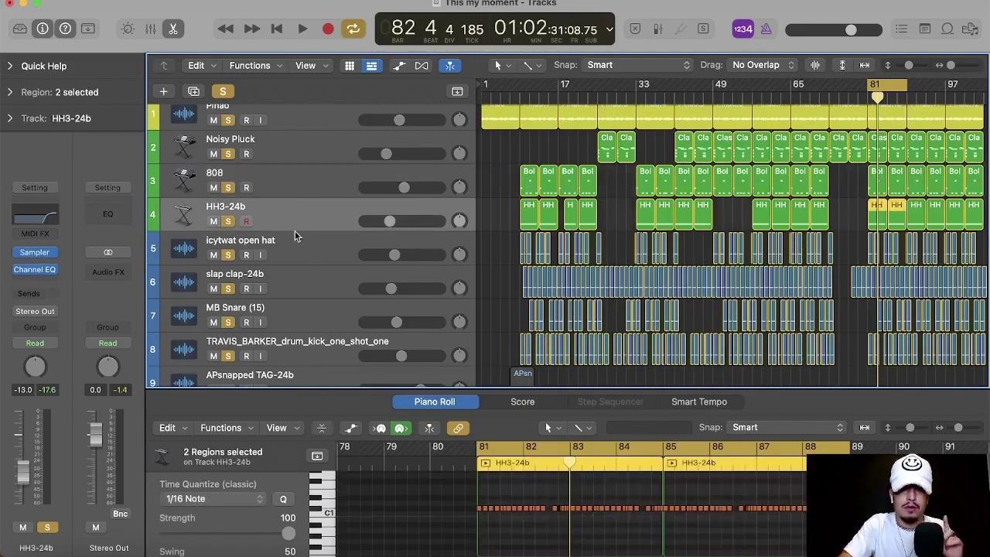
pyautogui.click(296, 246)
pyautogui.click(289, 222)
pyautogui.click(291, 244)
pyautogui.click(287, 216)
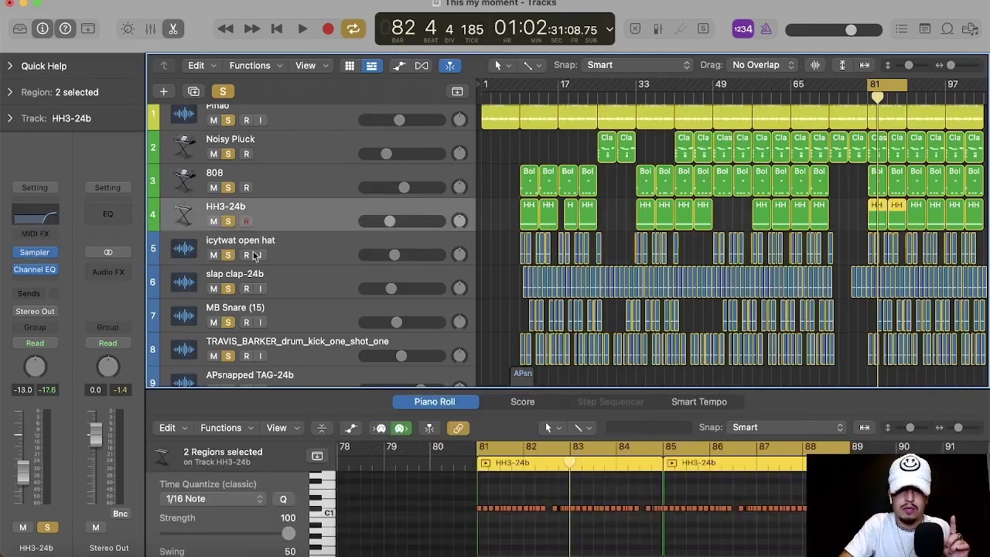
pyautogui.click(298, 256)
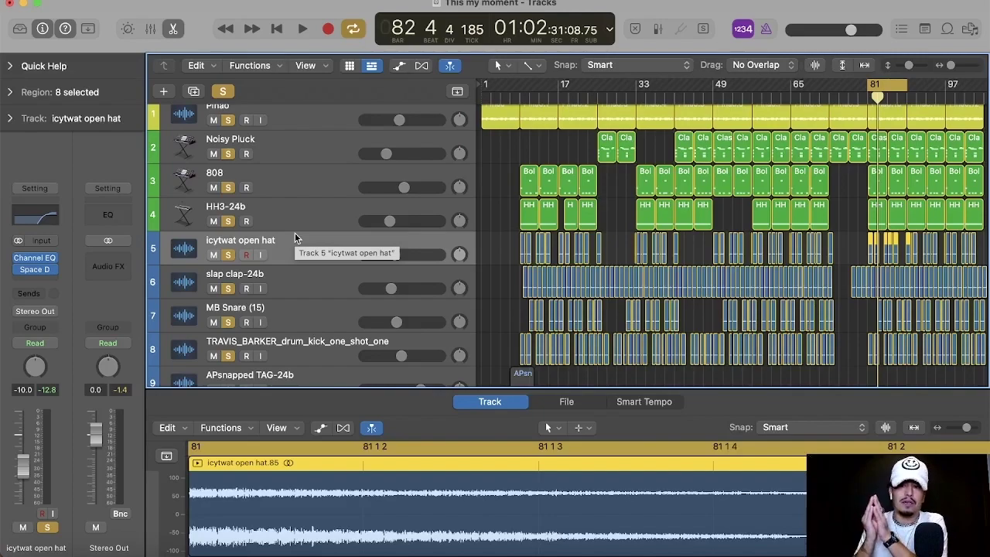
# Step: Compare the channel strips of the MB Snare (15) and slap clap-24b tracks
pyautogui.click(309, 317)
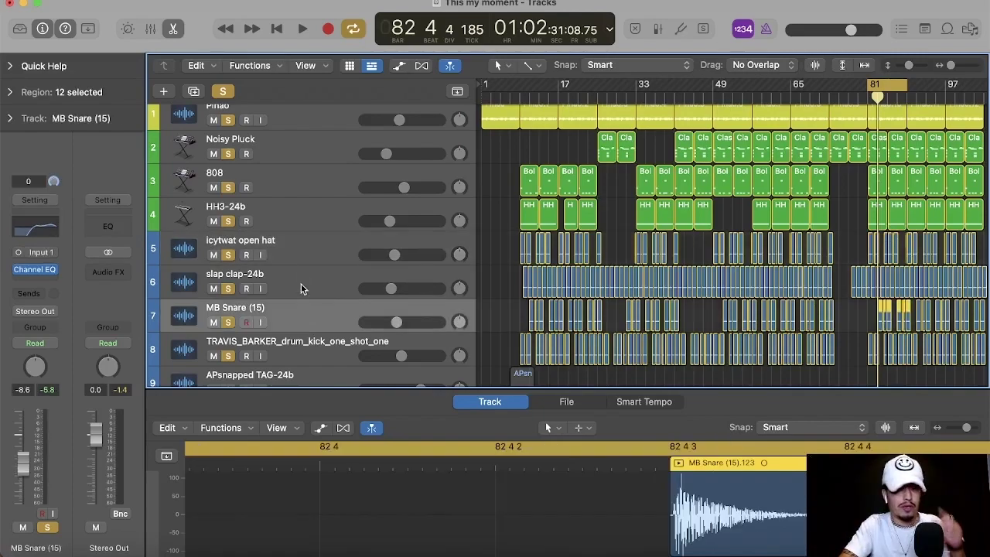
pyautogui.click(309, 298)
pyautogui.click(309, 319)
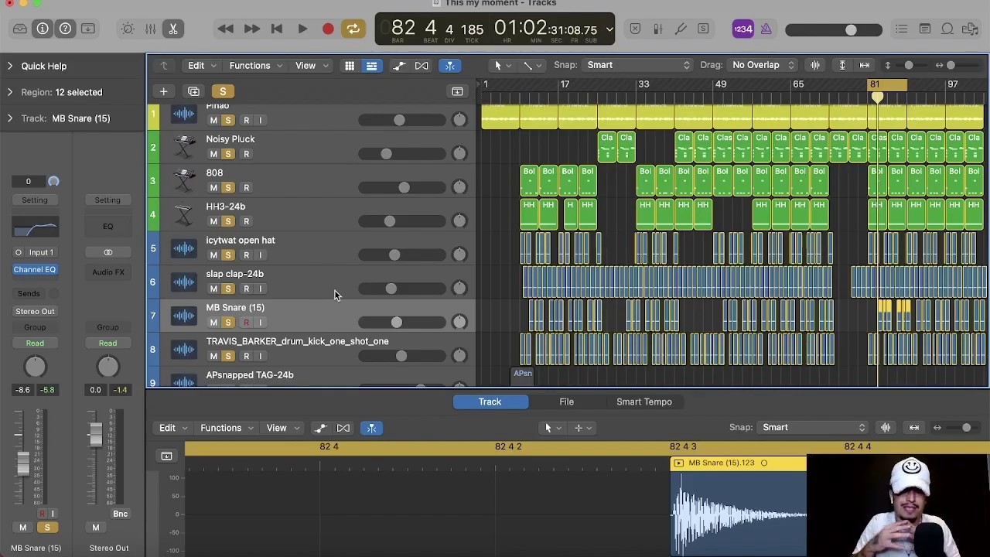
# Step: Look over the track list and compare the 808 and TRAVIS_BARKER kick channel strips
pyautogui.scroll(1, 334, 289)
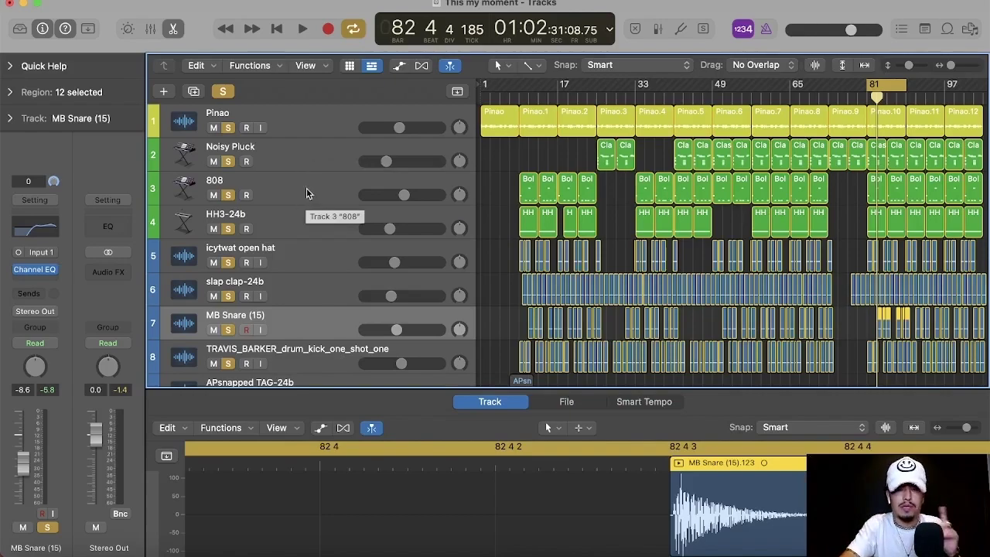
pyautogui.scroll(-2, 307, 190)
pyautogui.scroll(2, 299, 278)
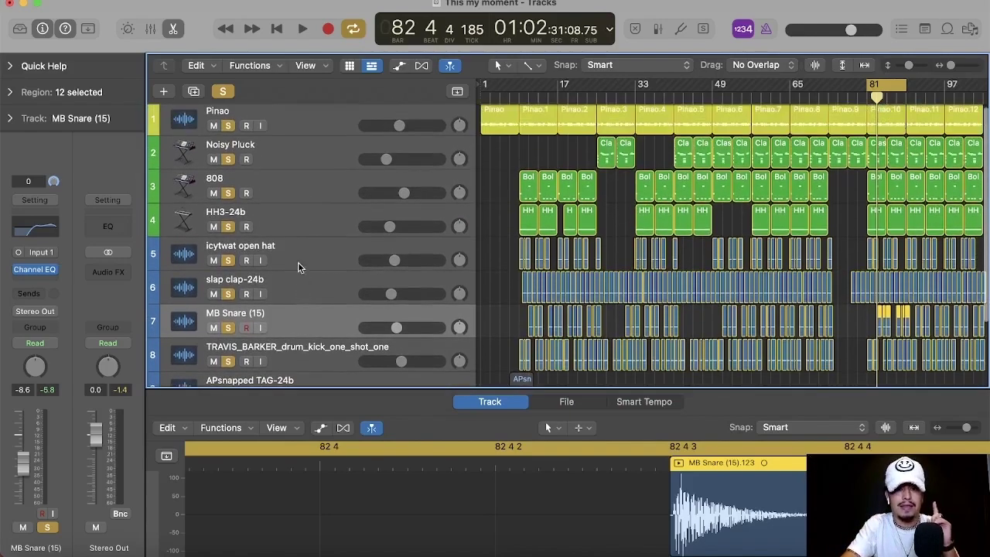
pyautogui.click(293, 185)
pyautogui.scroll(-2, 304, 266)
pyautogui.scroll(1, 306, 330)
pyautogui.click(306, 331)
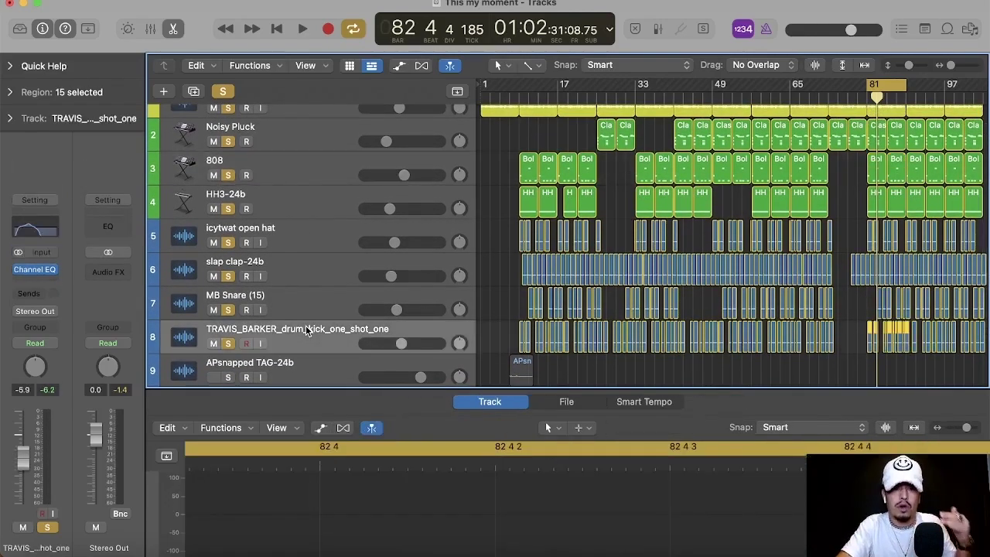
# Step: Open the Channel EQs of the 808 and the TRAVIS_BARKER kick, shrinking and arranging both windows so their curves can be compared
pyautogui.click(302, 171)
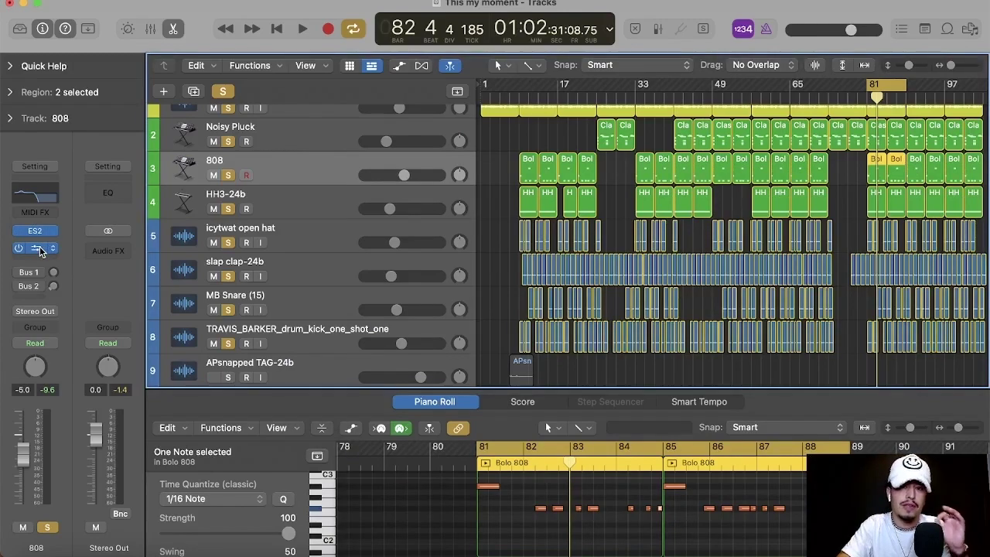
pyautogui.click(36, 248)
pyautogui.moveTo(428, 175); pyautogui.dragTo(144, 7)
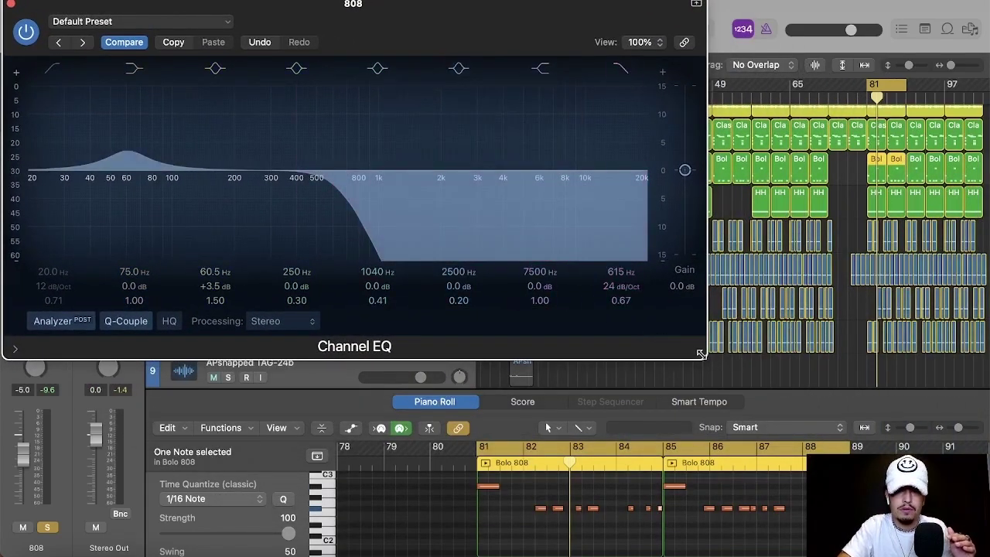
pyautogui.moveTo(699, 351); pyautogui.dragTo(543, 277)
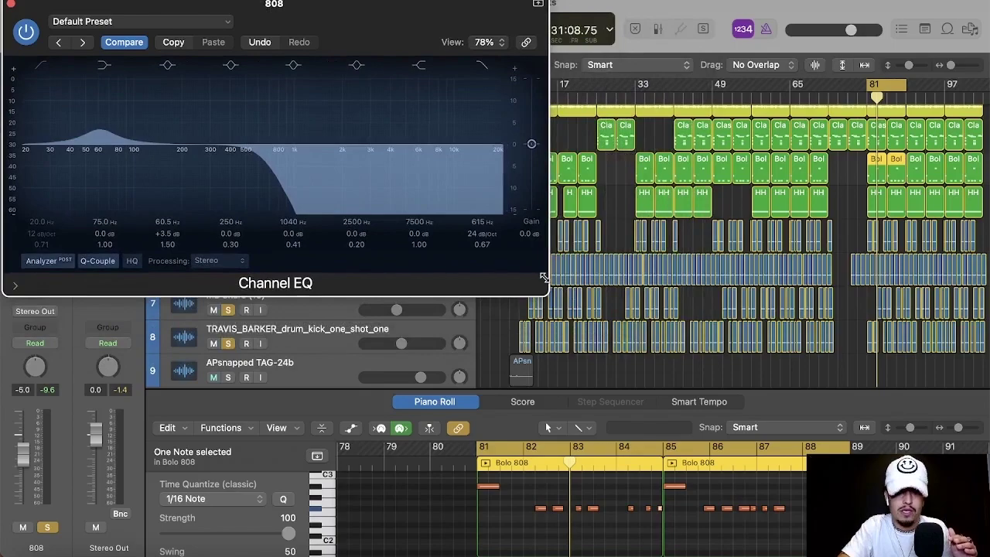
pyautogui.moveTo(433, 6); pyautogui.dragTo(868, 8)
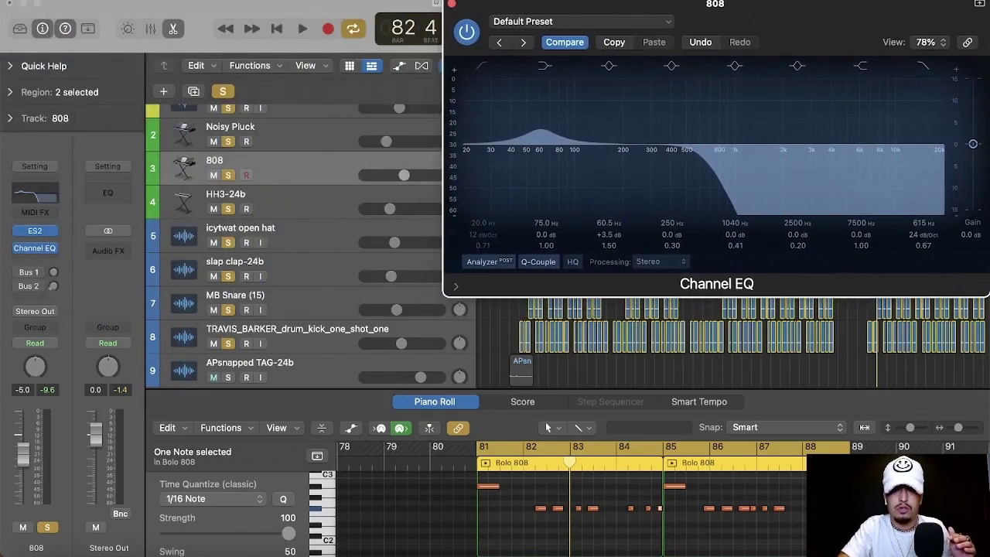
pyautogui.click(314, 342)
pyautogui.click(36, 270)
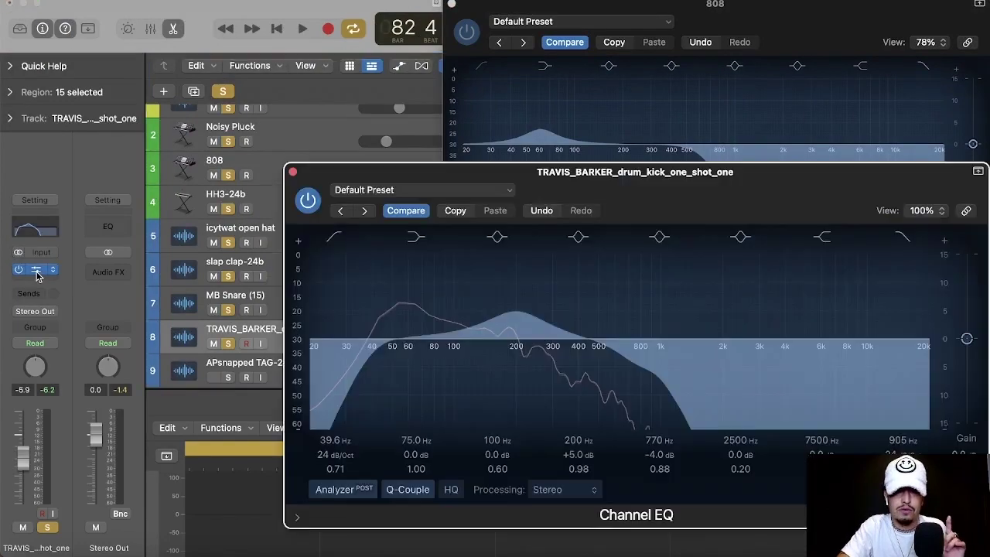
pyautogui.moveTo(668, 194); pyautogui.dragTo(487, 287)
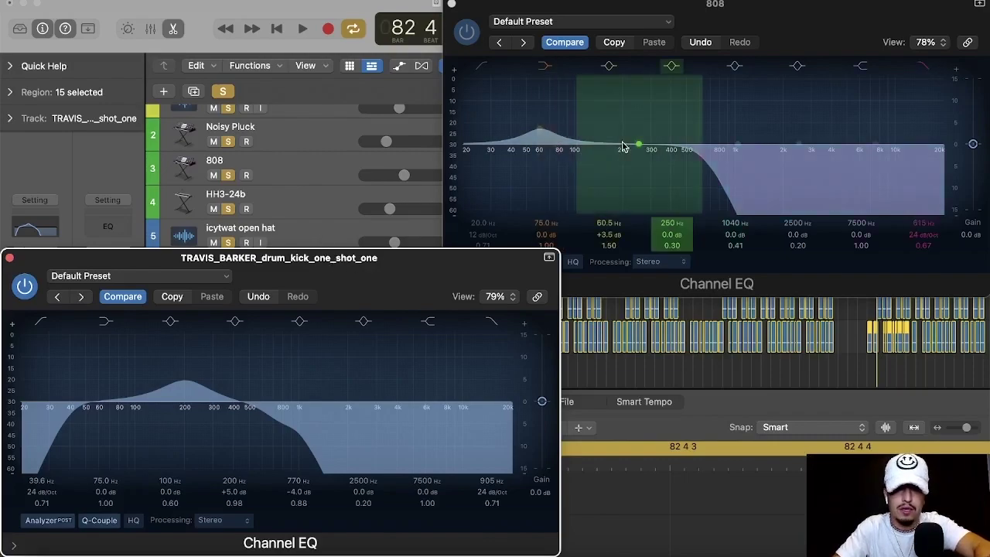
# Step: Cut 200 Hz by 5.0 dB with Q 0.98 on the 808's Channel EQ
pyautogui.click(756, 23)
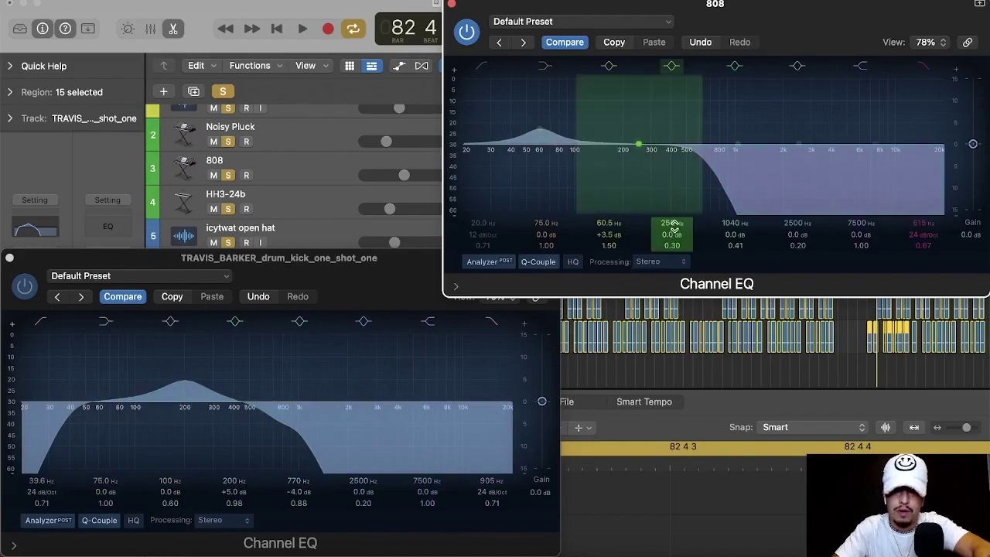
pyautogui.moveTo(674, 226); pyautogui.dragTo(671, 201)
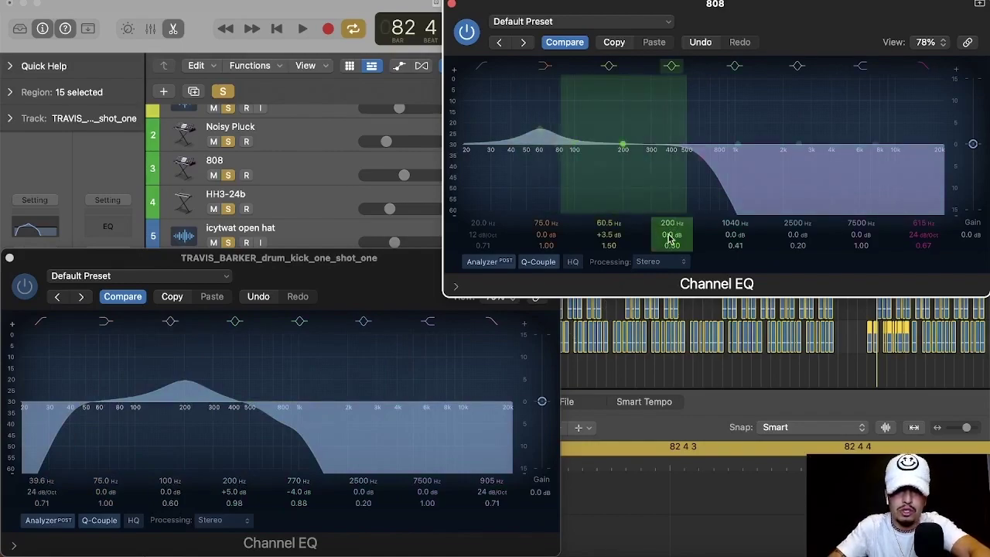
pyautogui.moveTo(671, 240); pyautogui.dragTo(675, 224)
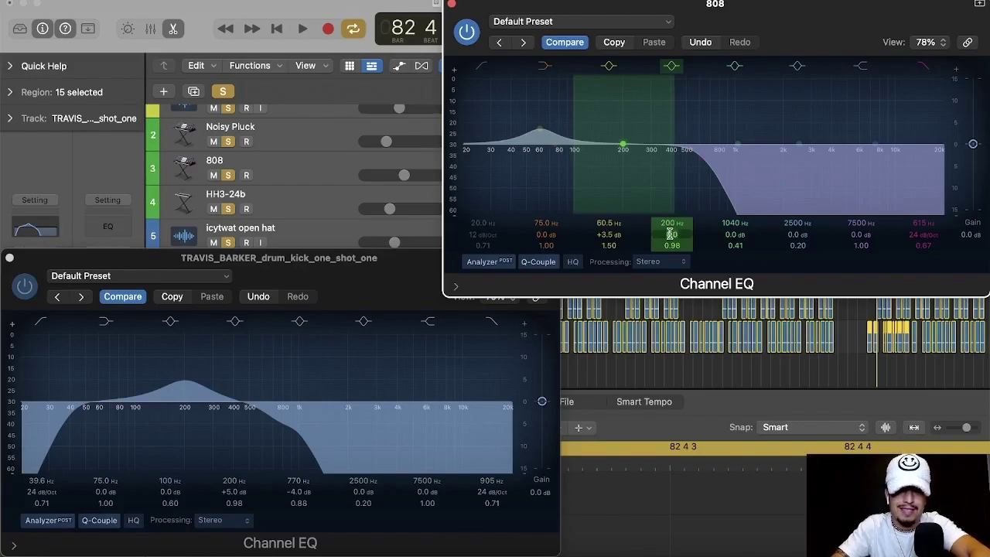
pyautogui.moveTo(671, 234); pyautogui.dragTo(671, 252)
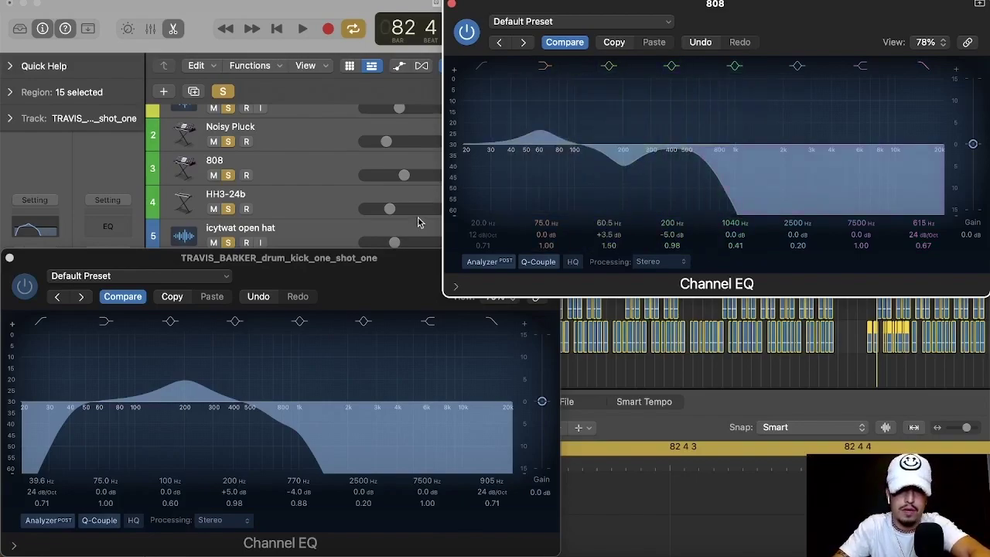
# Step: Cut 60 Hz by 3.5 dB with Q 1.50 on the kick's Channel EQ, then hide the plug-in windows and clear the region selection
pyautogui.click(408, 266)
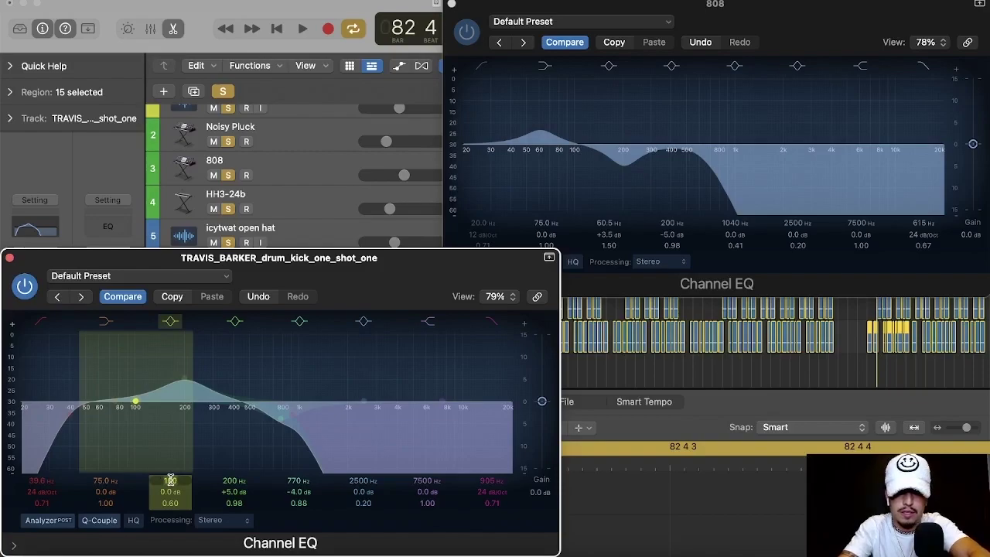
pyautogui.moveTo(170, 480); pyautogui.dragTo(171, 499)
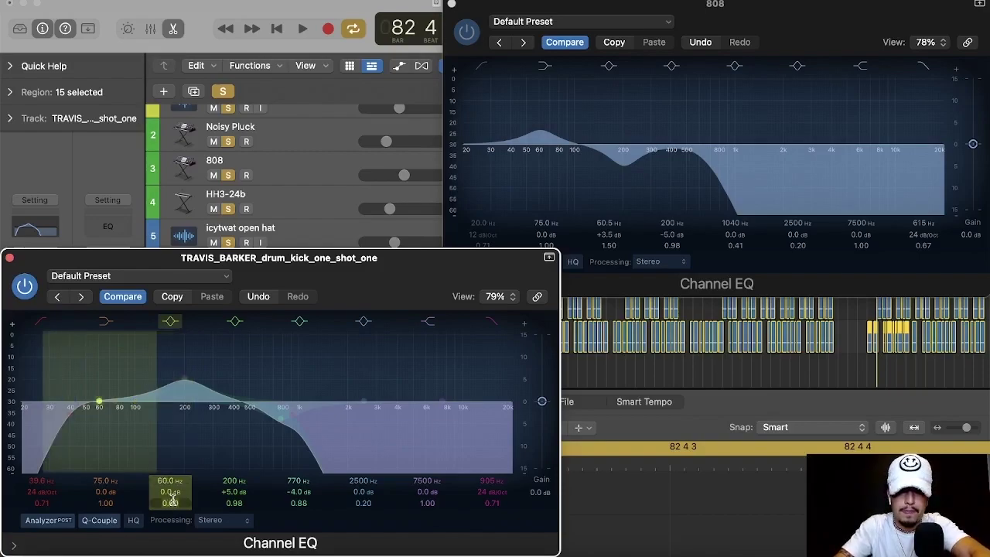
pyautogui.moveTo(172, 501); pyautogui.dragTo(171, 486)
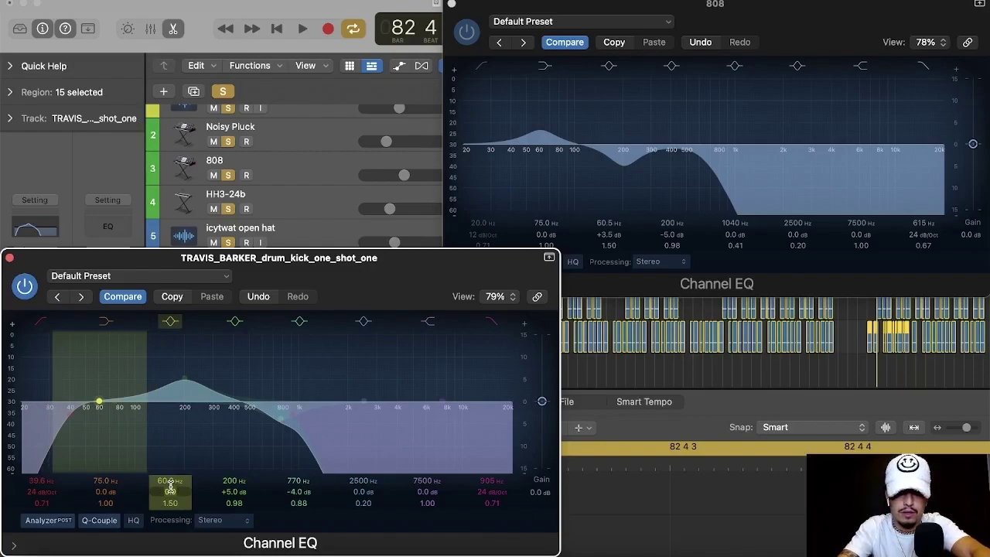
pyautogui.moveTo(171, 492); pyautogui.dragTo(171, 503)
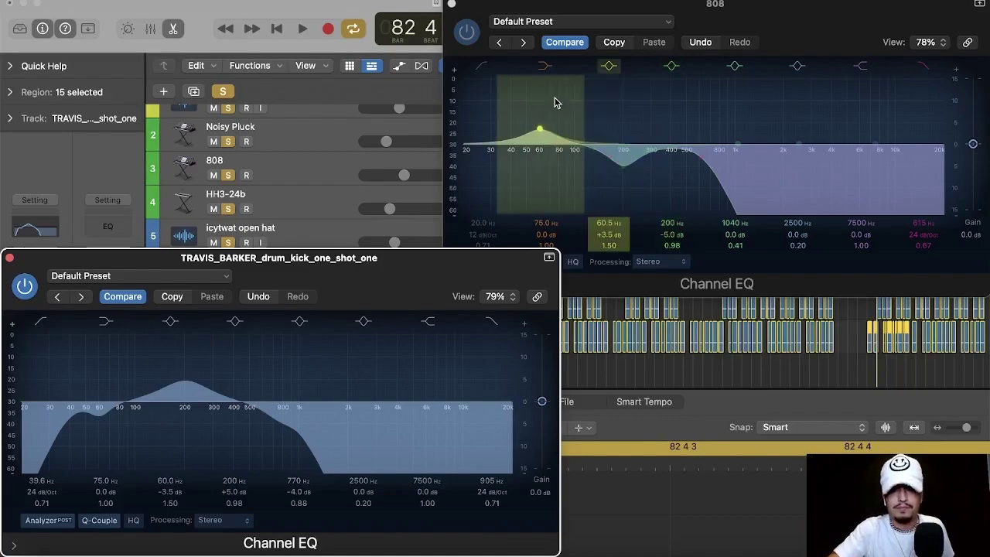
pyautogui.press('v')
pyautogui.click(866, 314)
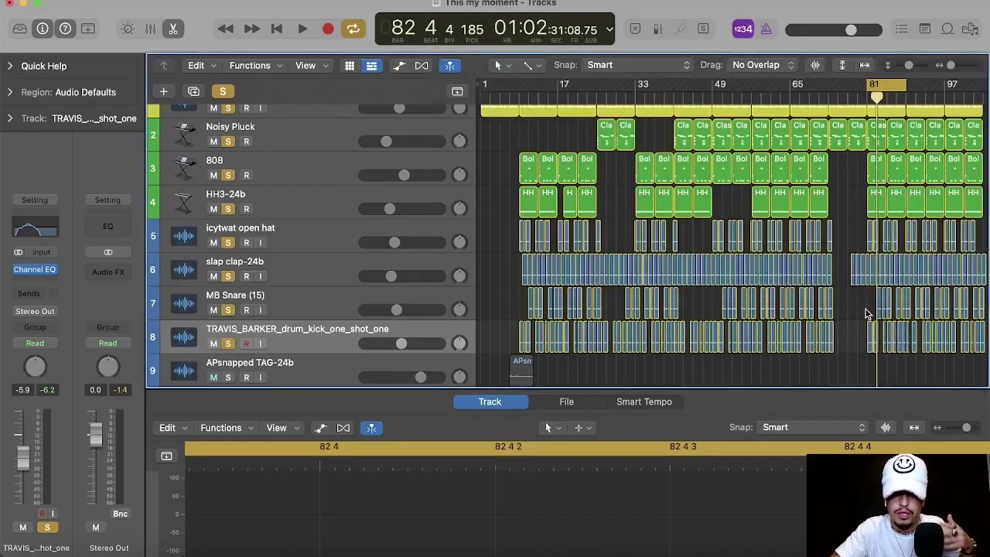
# Step: Play the loop while raising the kick's volume to -4.5 dB and the 808's volume slightly, then stop playback
pyautogui.press('space')
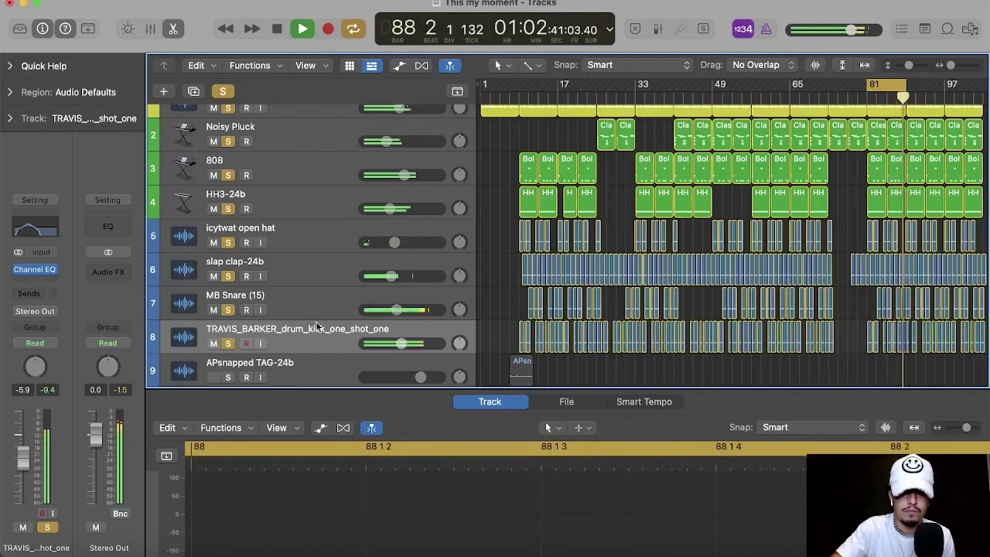
pyautogui.moveTo(402, 343)
pyautogui.moveTo(401, 343); pyautogui.dragTo(405, 344)
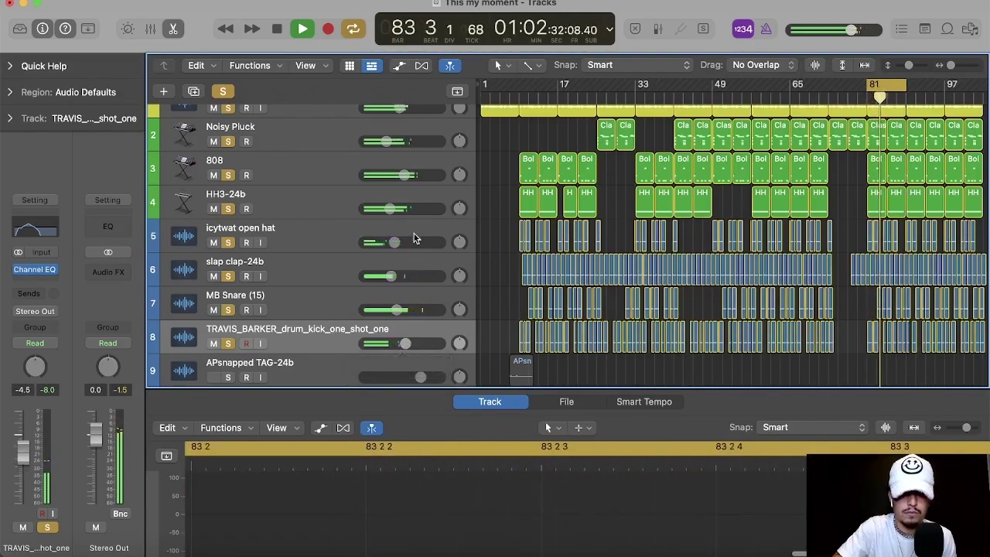
pyautogui.moveTo(409, 177)
pyautogui.moveTo(409, 177); pyautogui.dragTo(413, 177)
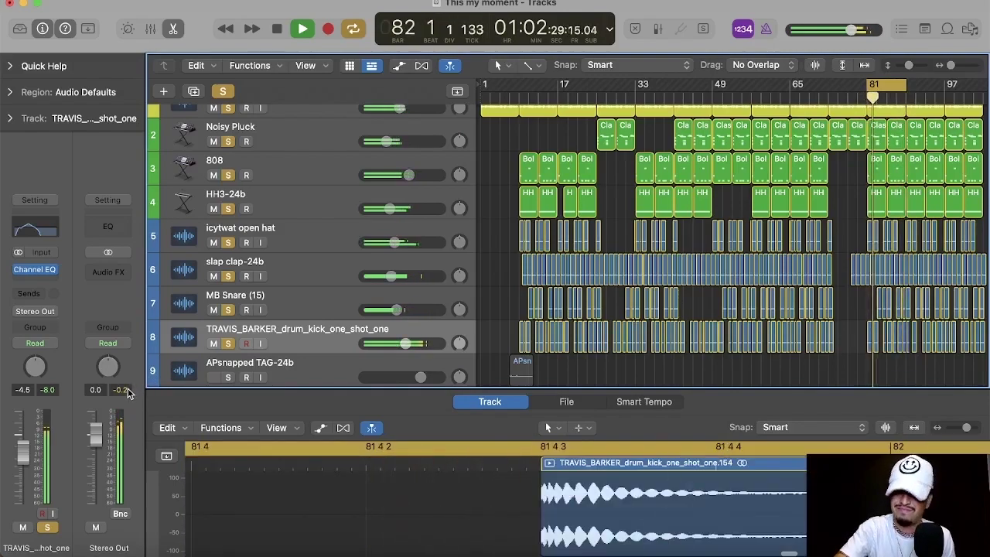
pyautogui.press('space')
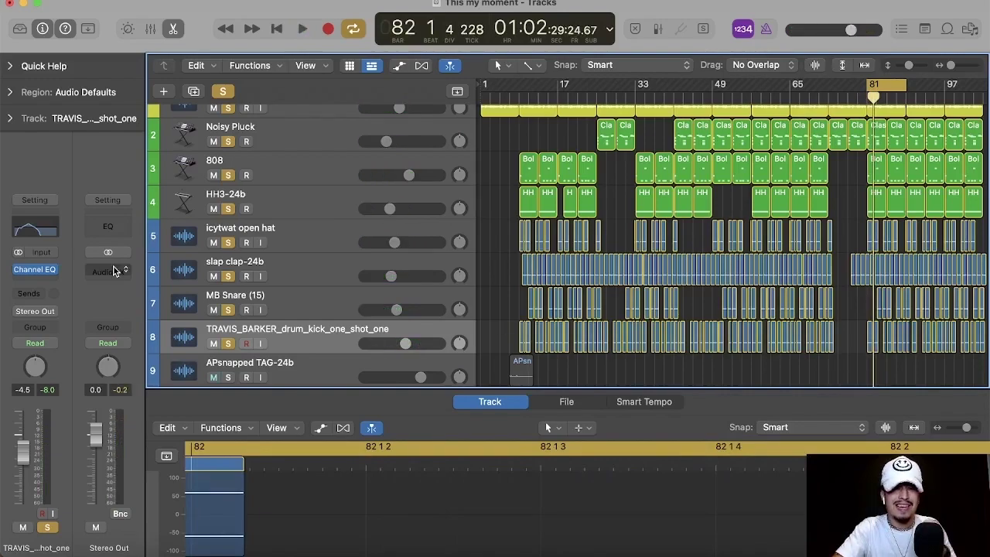
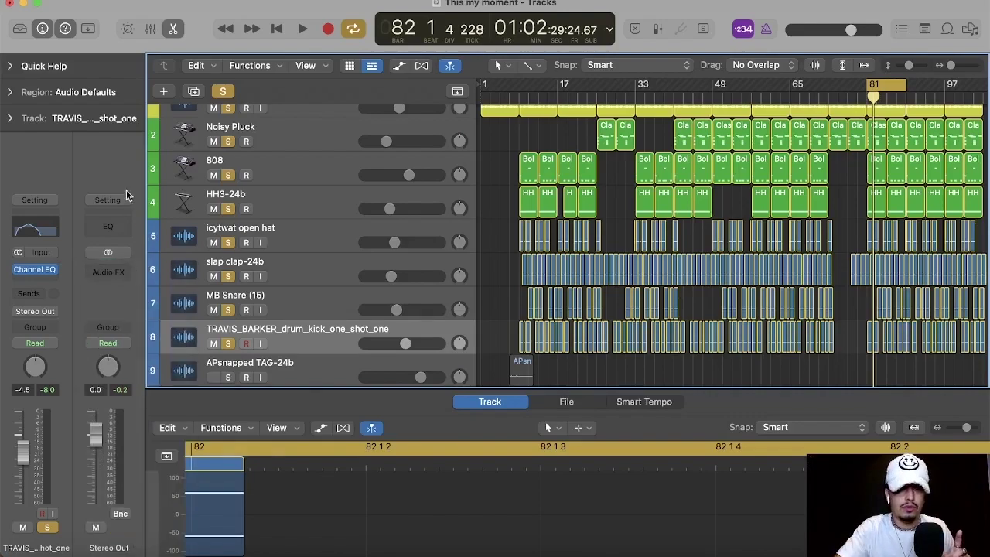
# Step: Insert a Limiter on the Stereo Out channel and set its output level to -0.3 dB
pyautogui.click(113, 271)
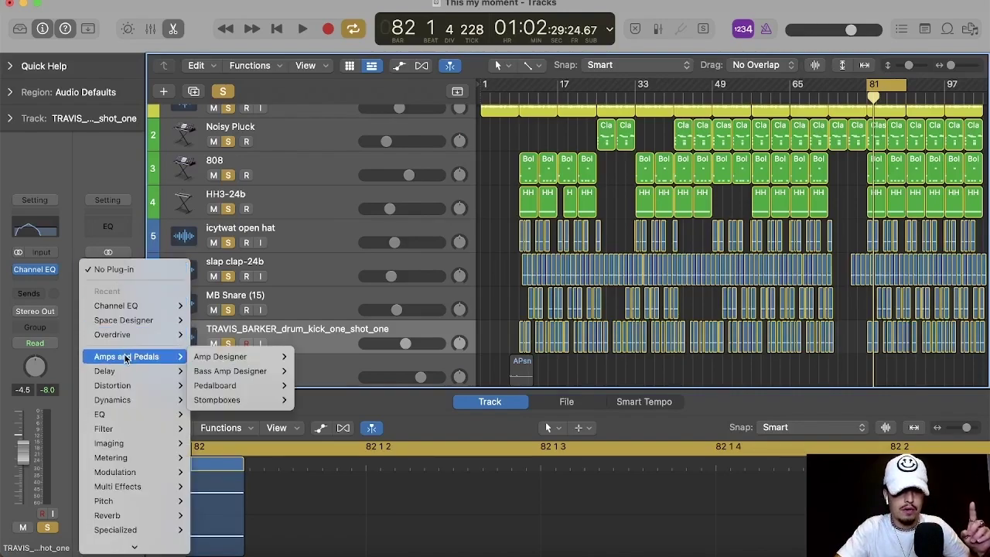
pyautogui.moveTo(128, 400)
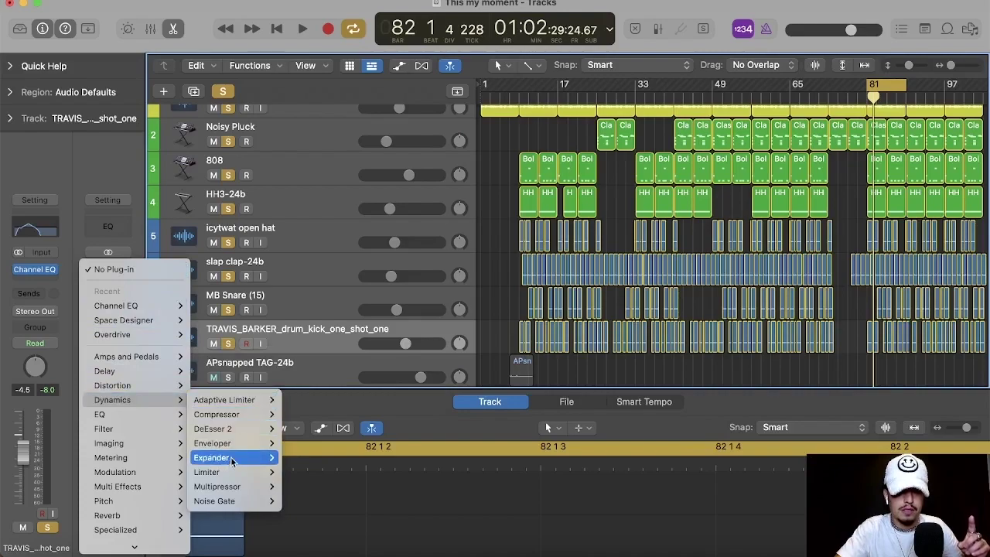
pyautogui.moveTo(231, 471)
pyautogui.click(297, 471)
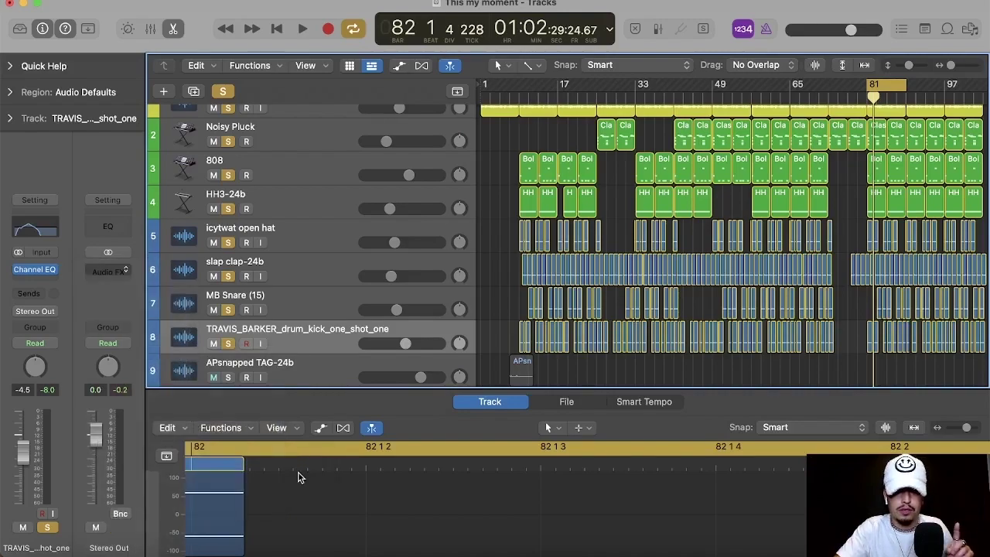
pyautogui.moveTo(593, 171); pyautogui.dragTo(300, 65)
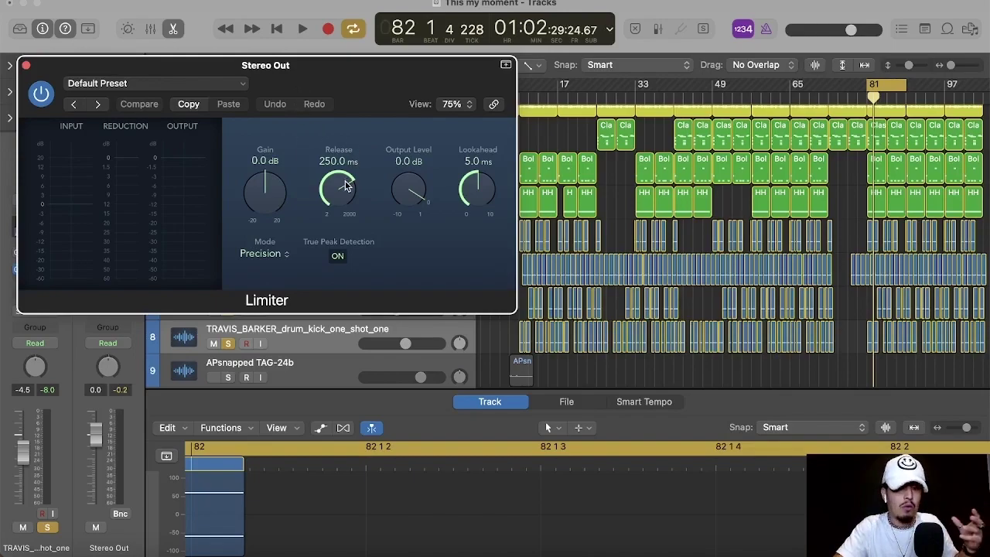
pyautogui.scroll(-1, 409, 191)
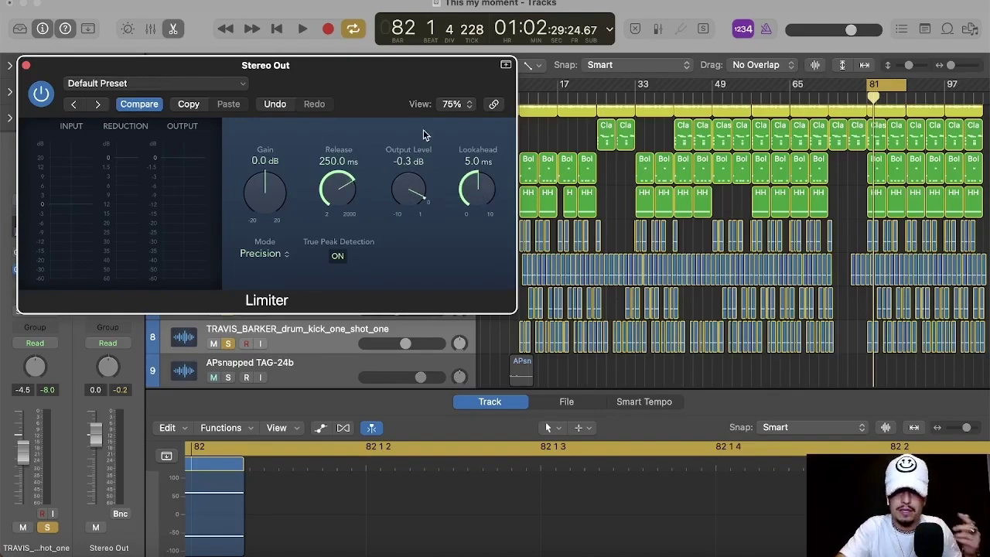
# Step: Play the loop with the Limiter window moved off the faders, and raise the slap clap-24b to -9.0 dB and the HH3-24b slightly
pyautogui.click(851, 231)
pyautogui.press('space')
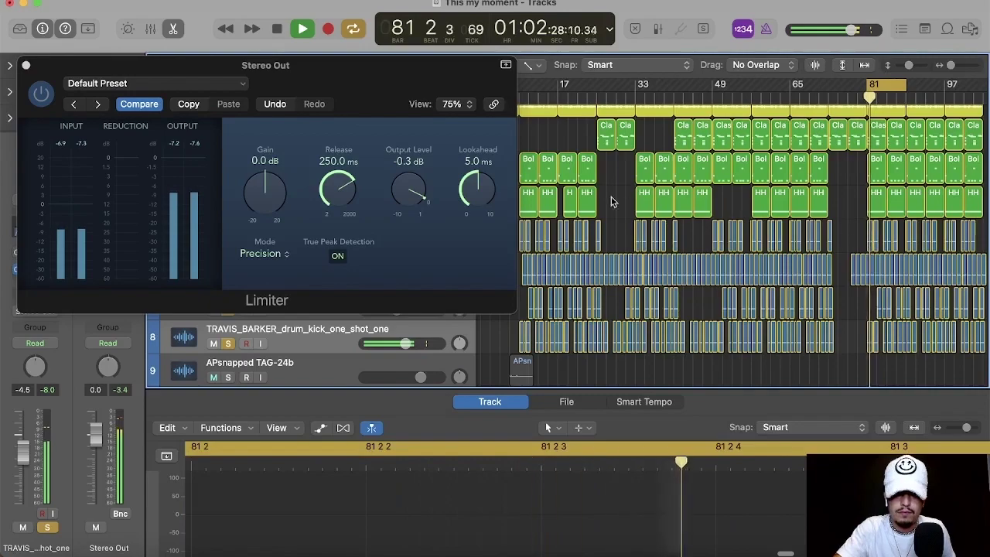
pyautogui.moveTo(339, 63); pyautogui.dragTo(584, 38)
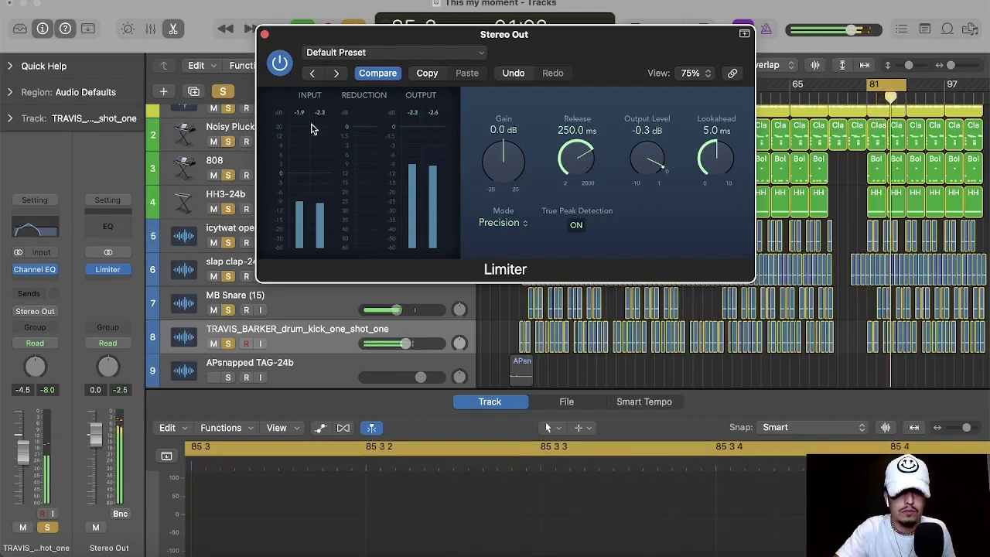
pyautogui.moveTo(421, 43); pyautogui.dragTo(637, 24)
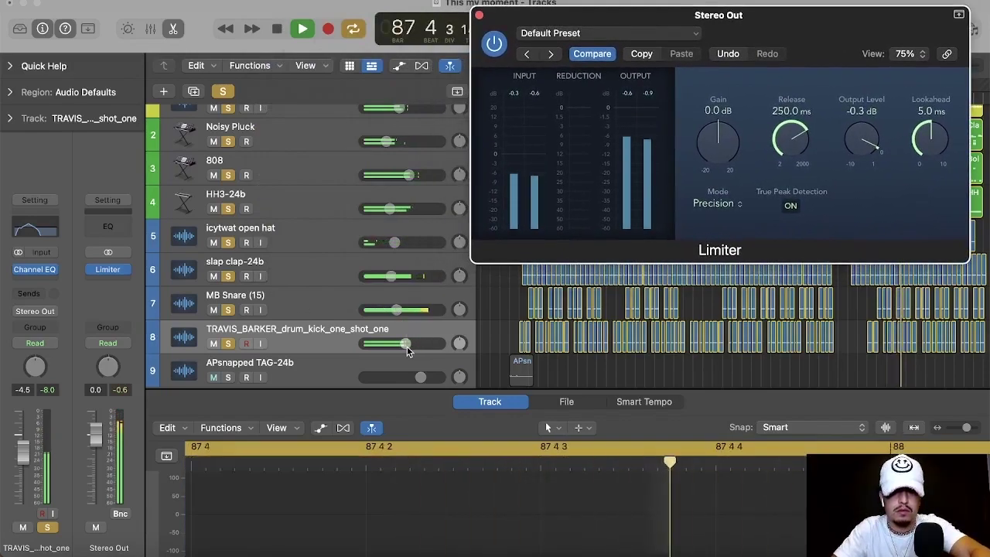
pyautogui.moveTo(392, 275); pyautogui.dragTo(402, 274)
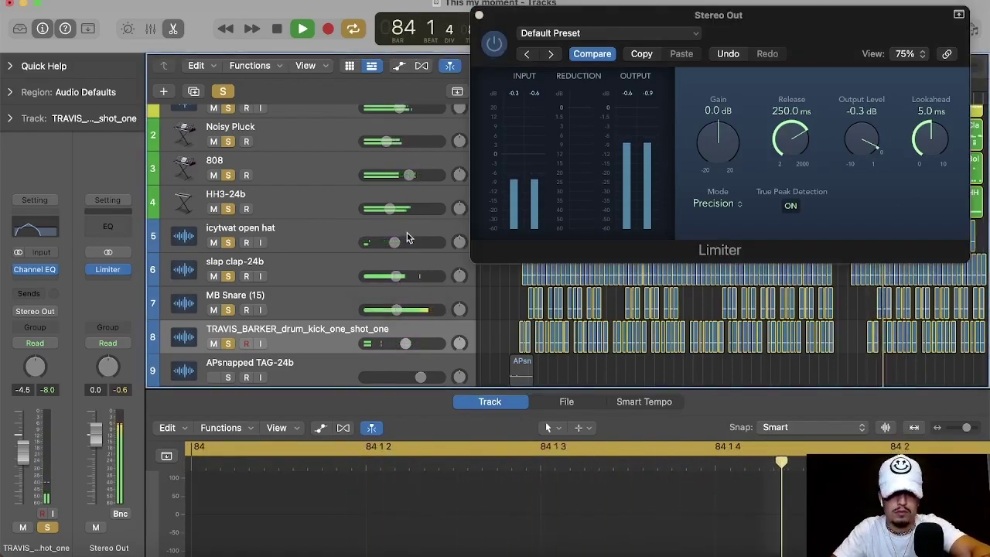
pyautogui.moveTo(391, 209); pyautogui.dragTo(396, 208)
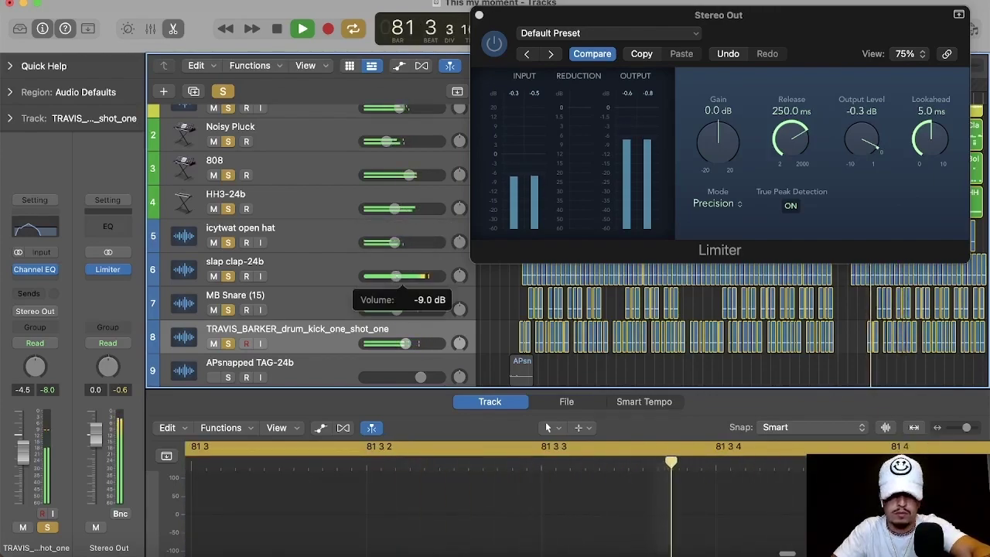
# Step: Raise the kick's volume to -3.1 dB and the 808's slightly, then stop playback and close the Limiter window
pyautogui.moveTo(405, 343); pyautogui.dragTo(415, 346)
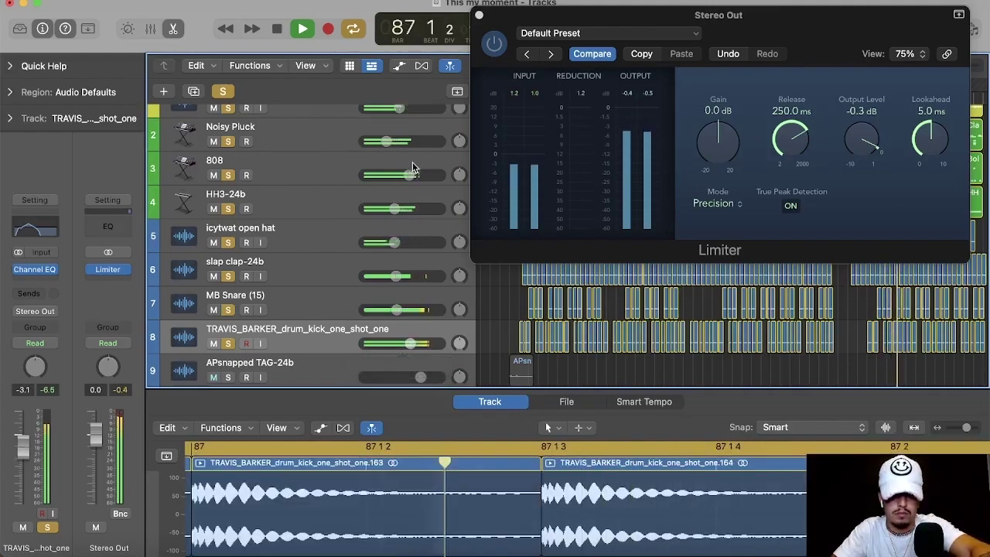
pyautogui.moveTo(409, 176); pyautogui.dragTo(412, 176)
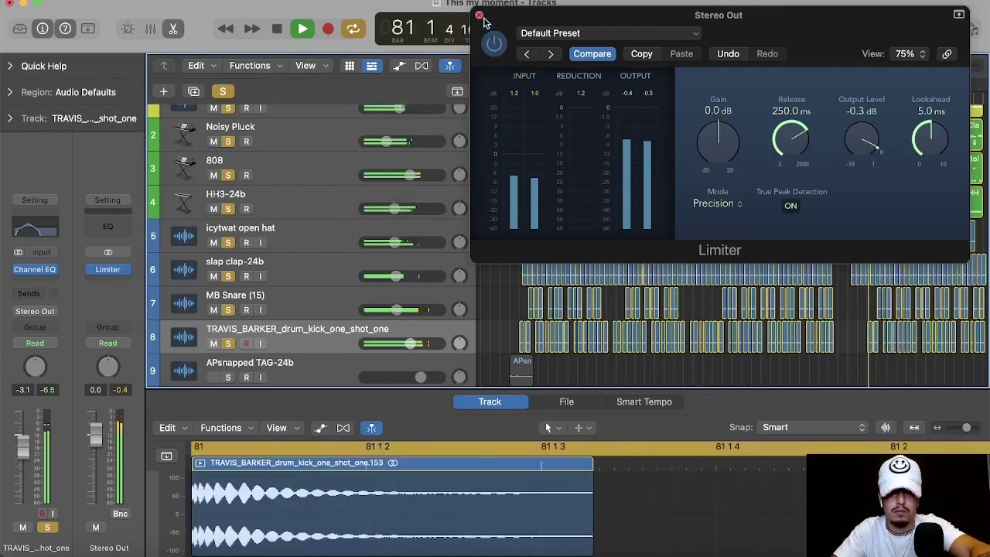
pyautogui.press('space')
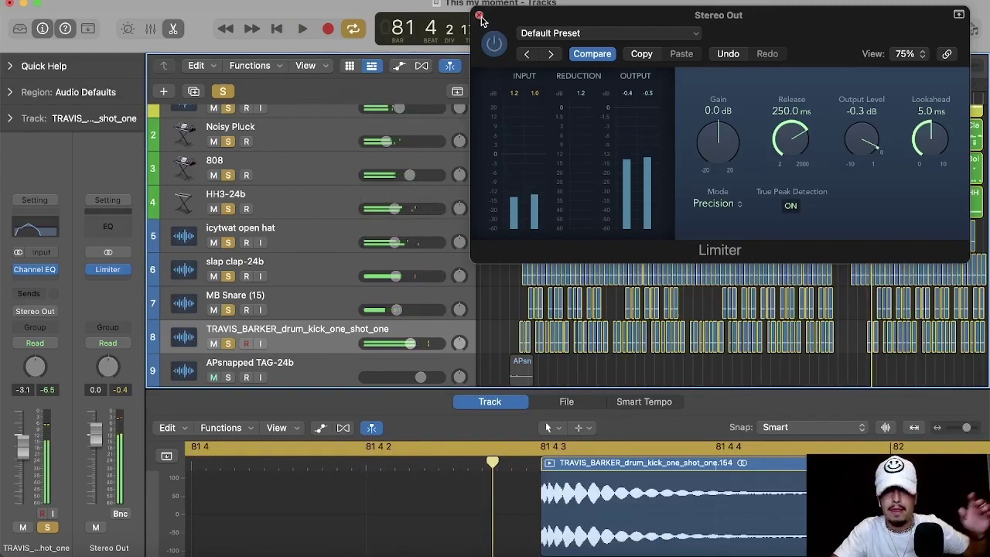
pyautogui.click(478, 14)
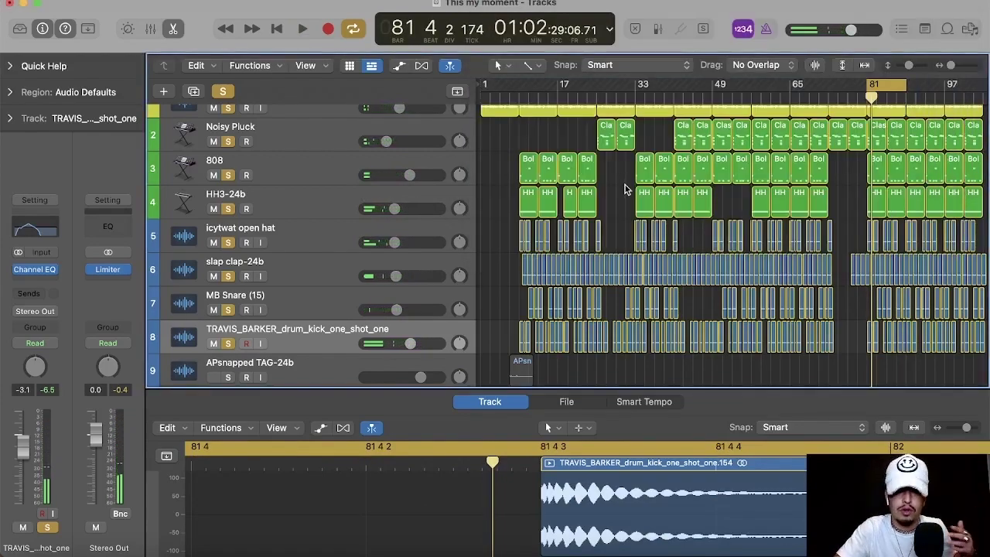
# Step: Review the volume balance across all tracks and the Limiter on the Stereo Out channel
pyautogui.scroll(2, 391, 243)
pyautogui.moveTo(109, 269)
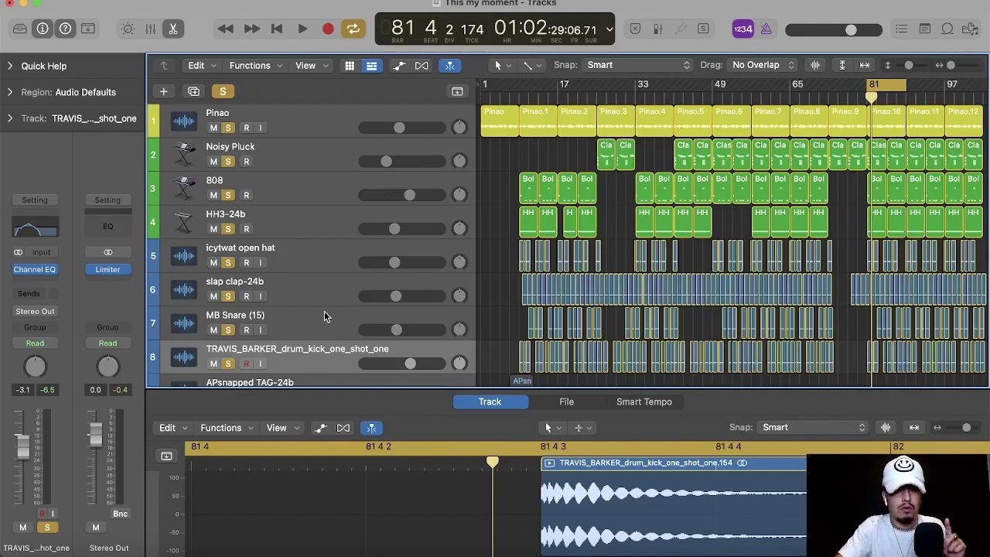
pyautogui.scroll(-3, 325, 315)
pyautogui.scroll(2, 324, 316)
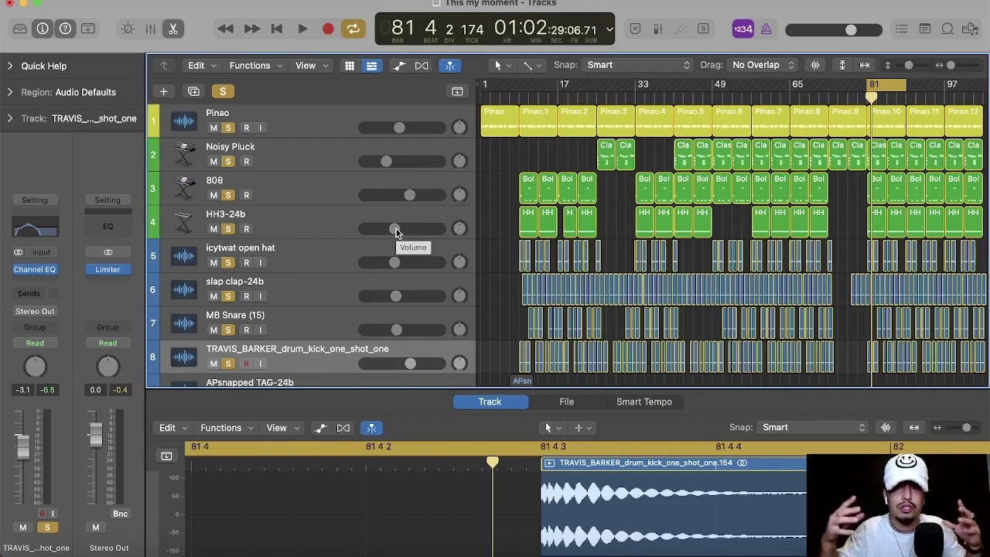
pyautogui.scroll(-3, 394, 232)
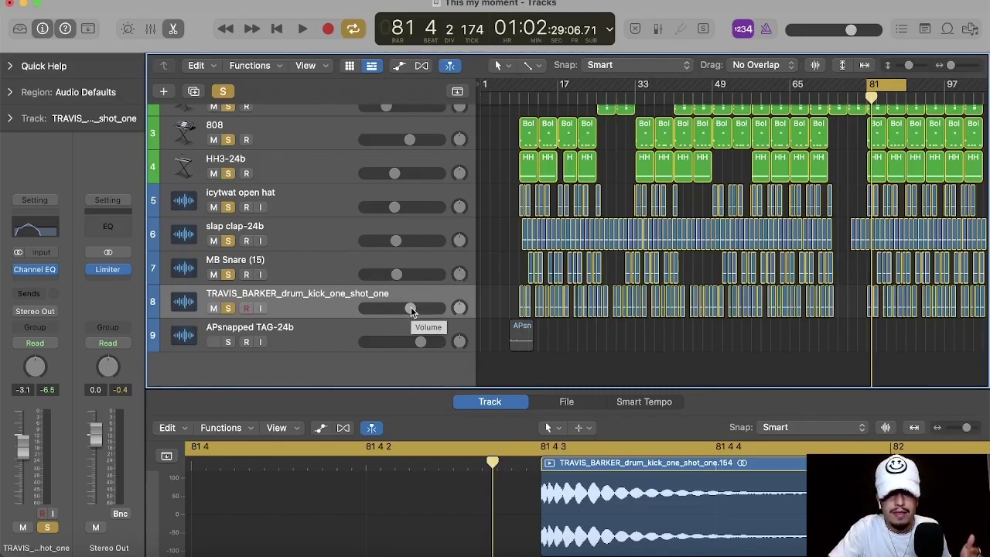
pyautogui.scroll(3, 411, 310)
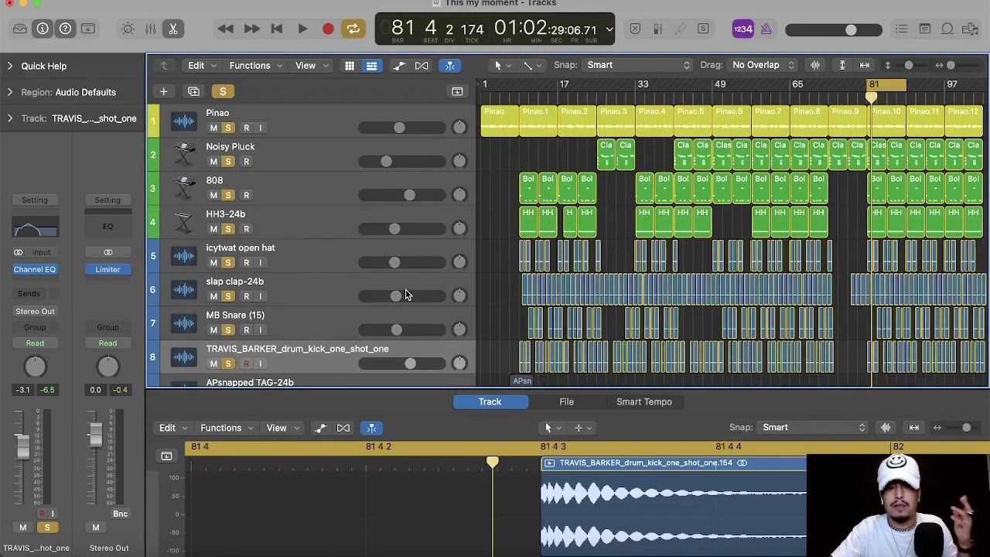
pyautogui.scroll(1, 409, 297)
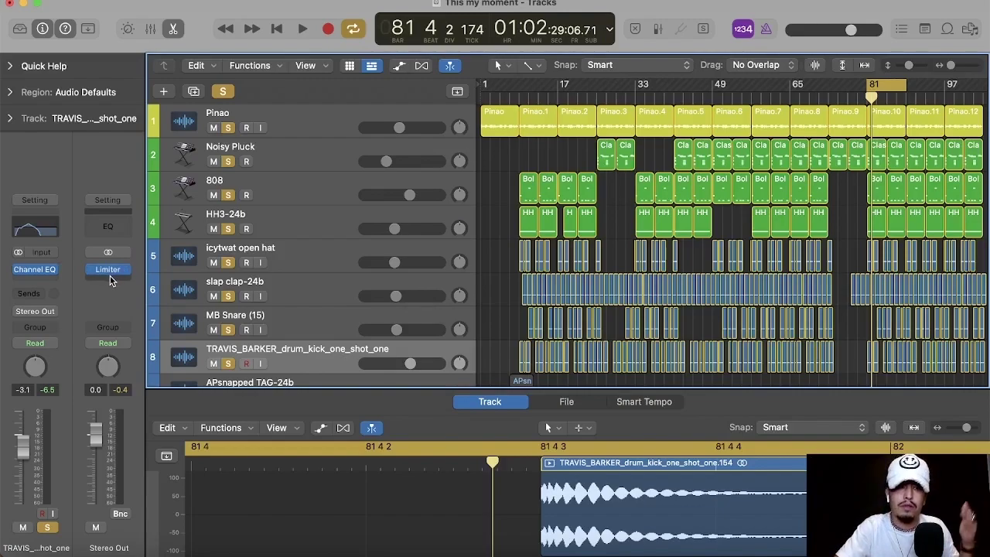
pyautogui.moveTo(112, 273)
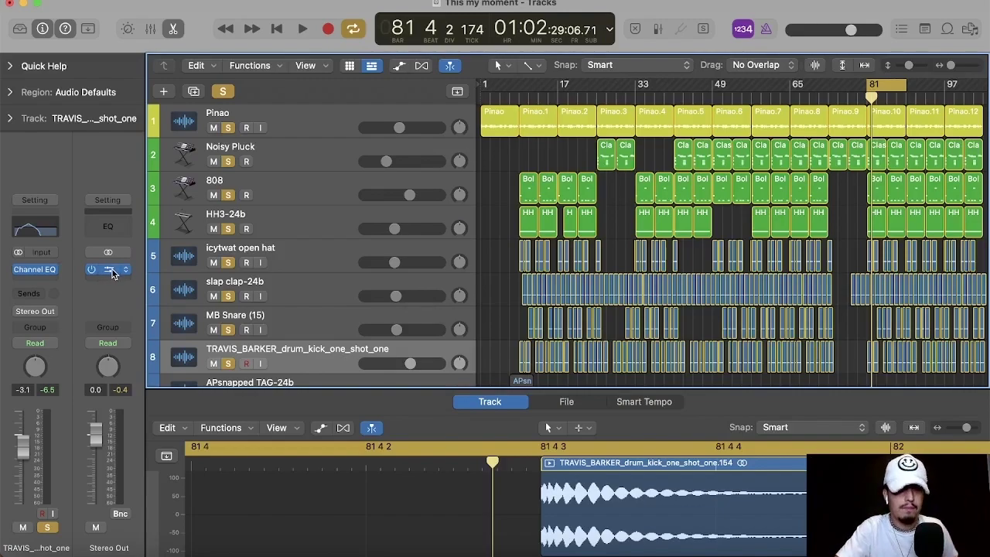